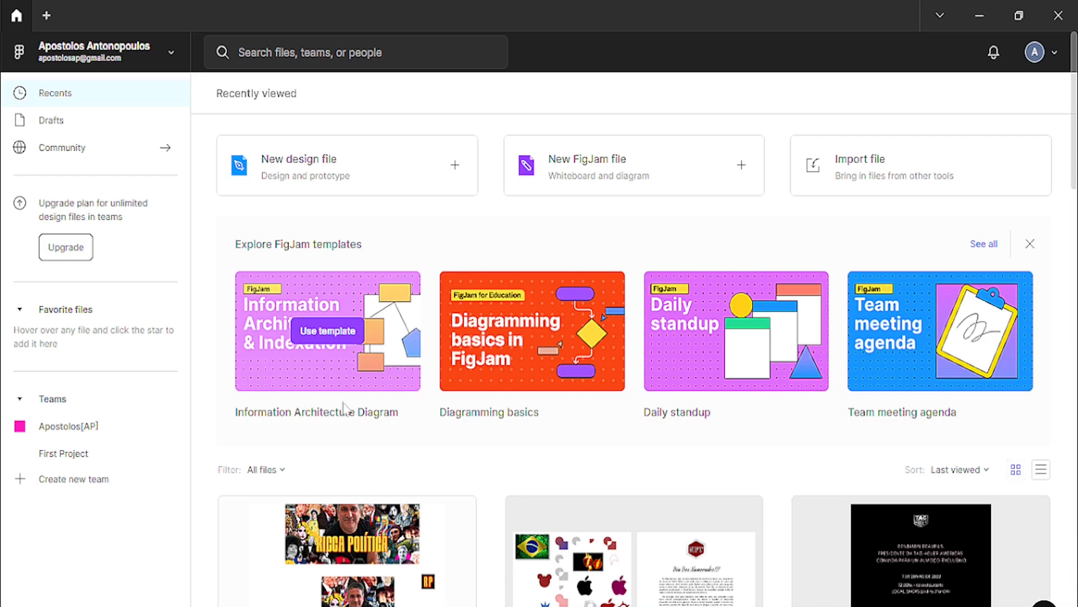
Step: Create a new design file and add a frame using the 1440 × 1024 Desktop preset
{"action": "left_click", "coordinate": [352, 184]}
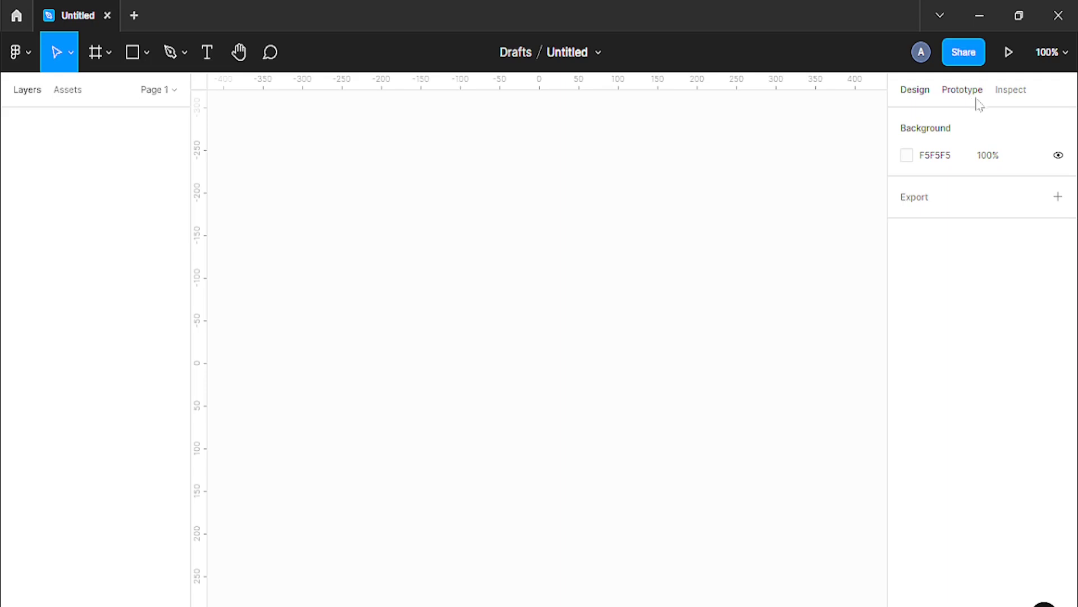
{"action": "left_click", "coordinate": [110, 54]}
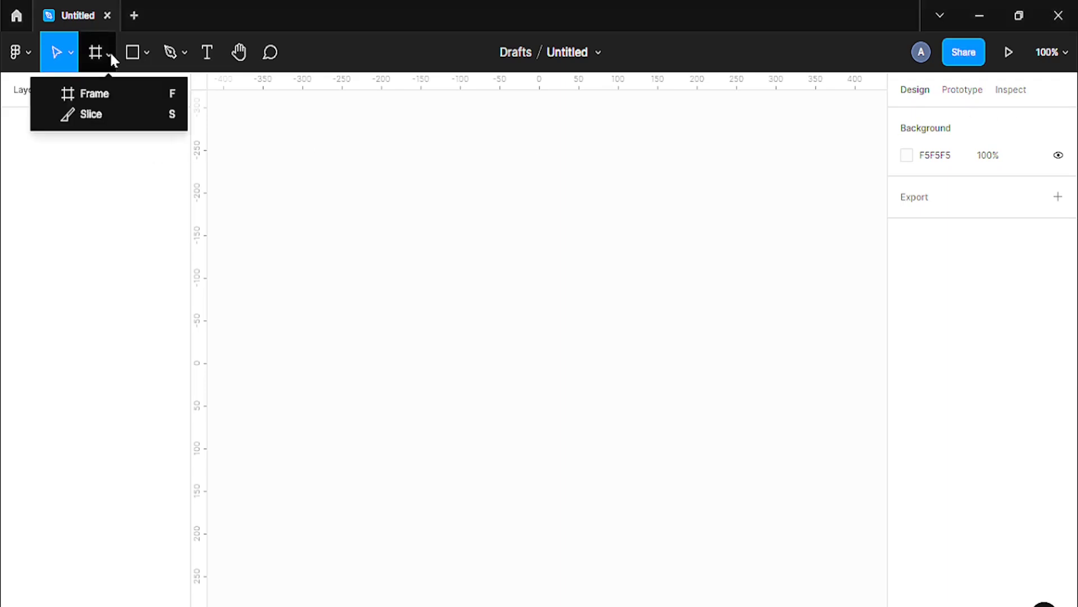
{"action": "left_click", "coordinate": [101, 99]}
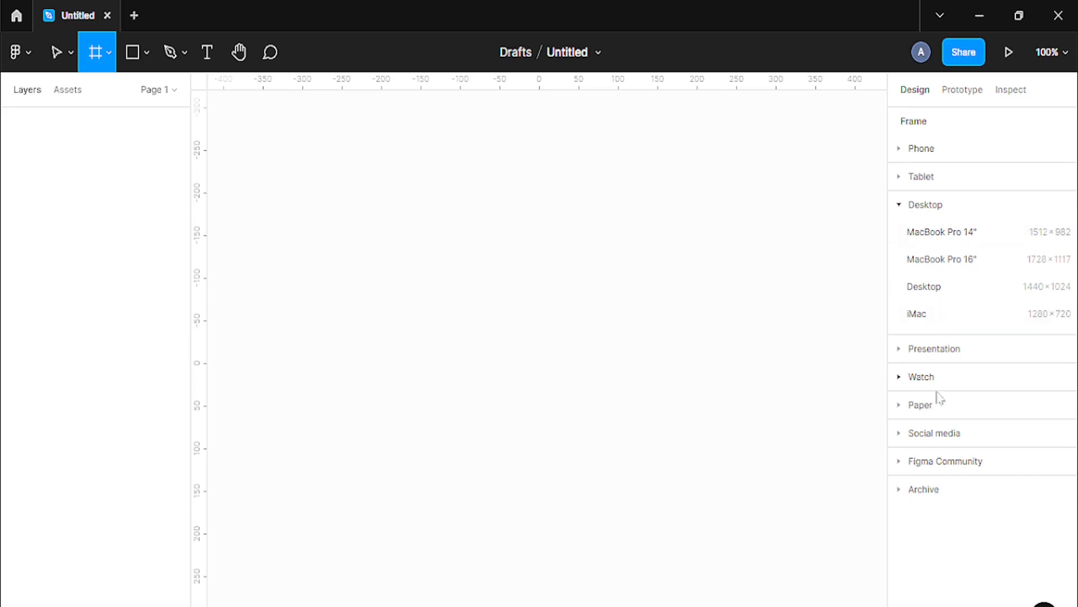
{"action": "left_click", "coordinate": [900, 406]}
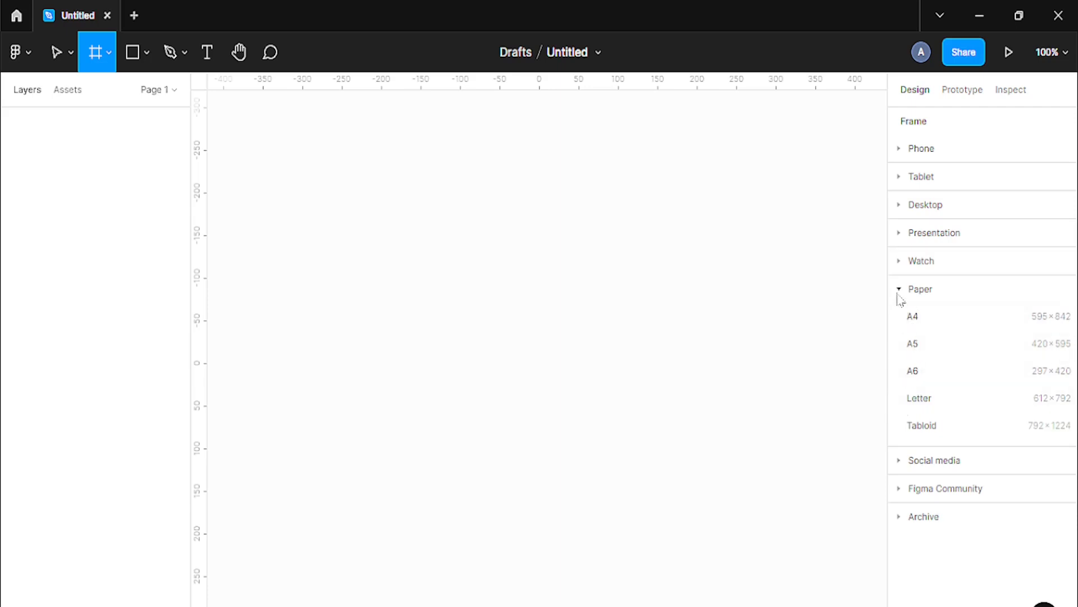
{"action": "left_click", "coordinate": [901, 292]}
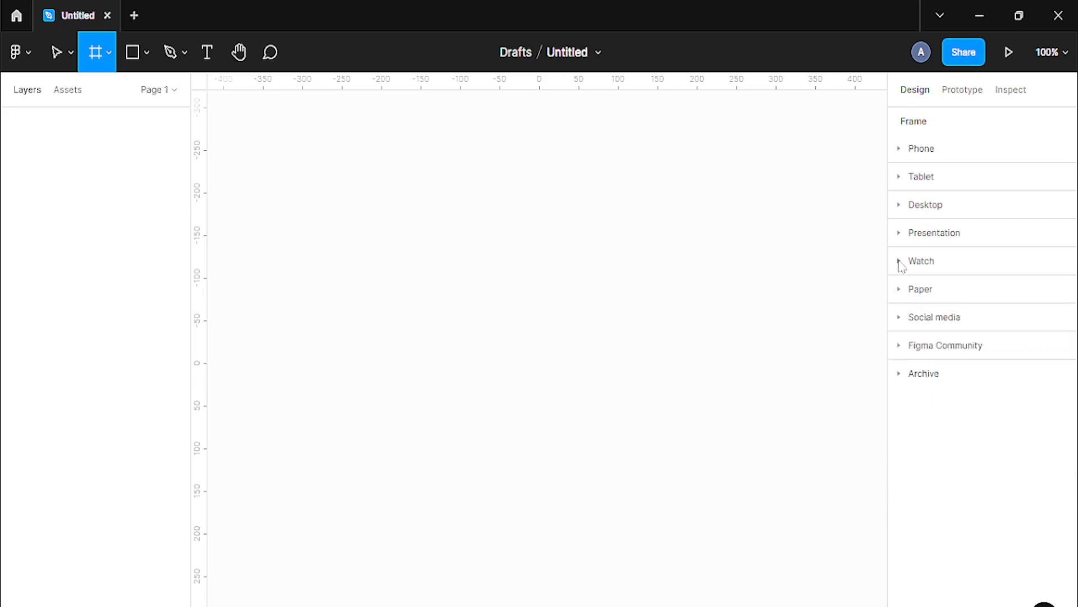
{"action": "left_click", "coordinate": [900, 206]}
{"action": "left_click", "coordinate": [925, 289]}
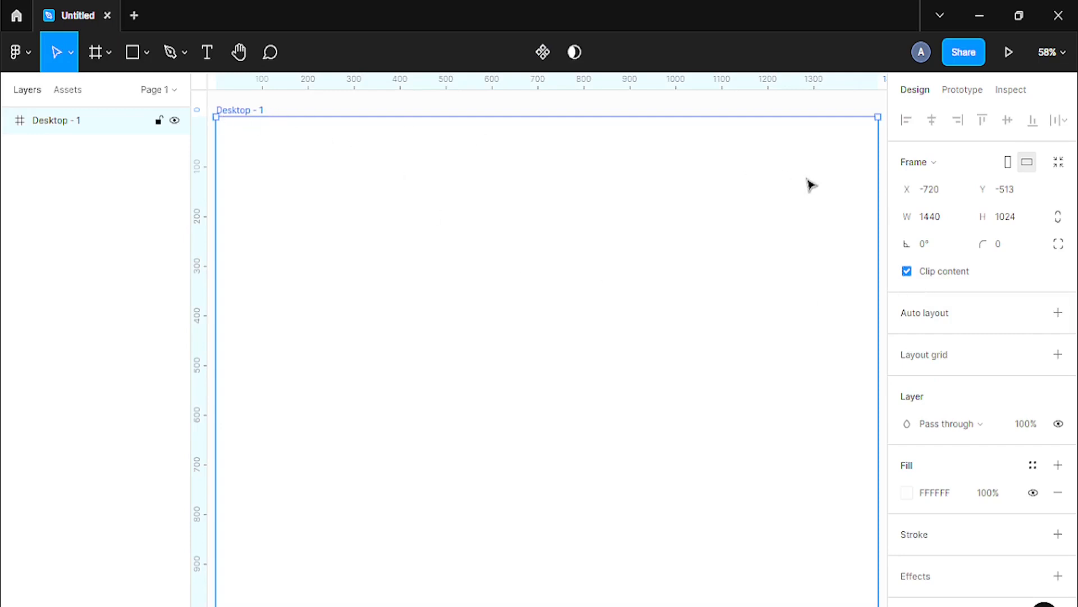
Step: Set the desktop frame's height to 720, keeping the width at 1440
{"action": "left_click", "coordinate": [953, 227]}
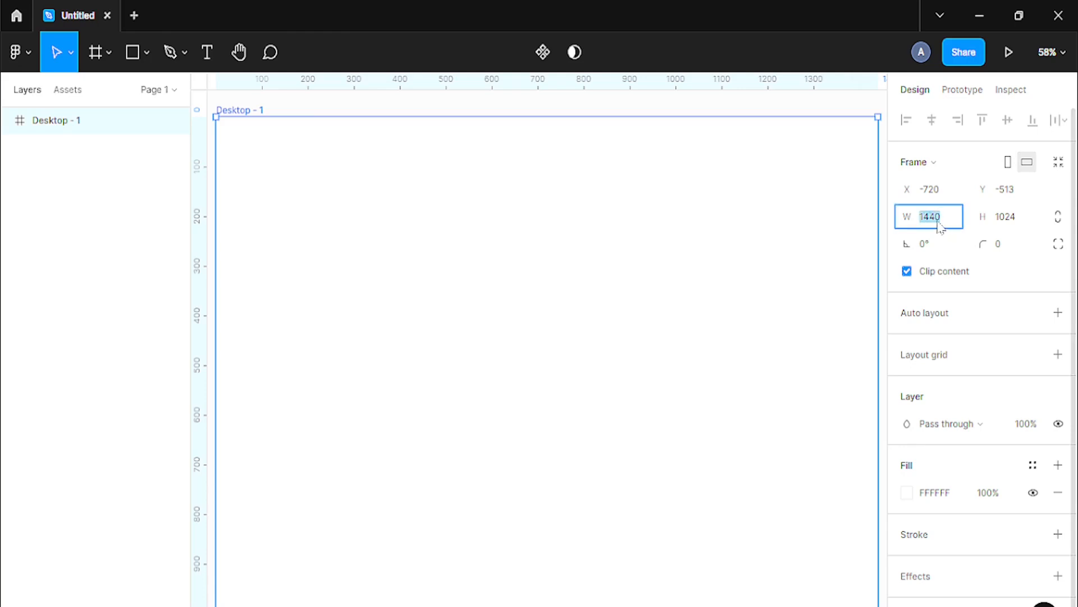
{"action": "left_click", "coordinate": [1030, 227]}
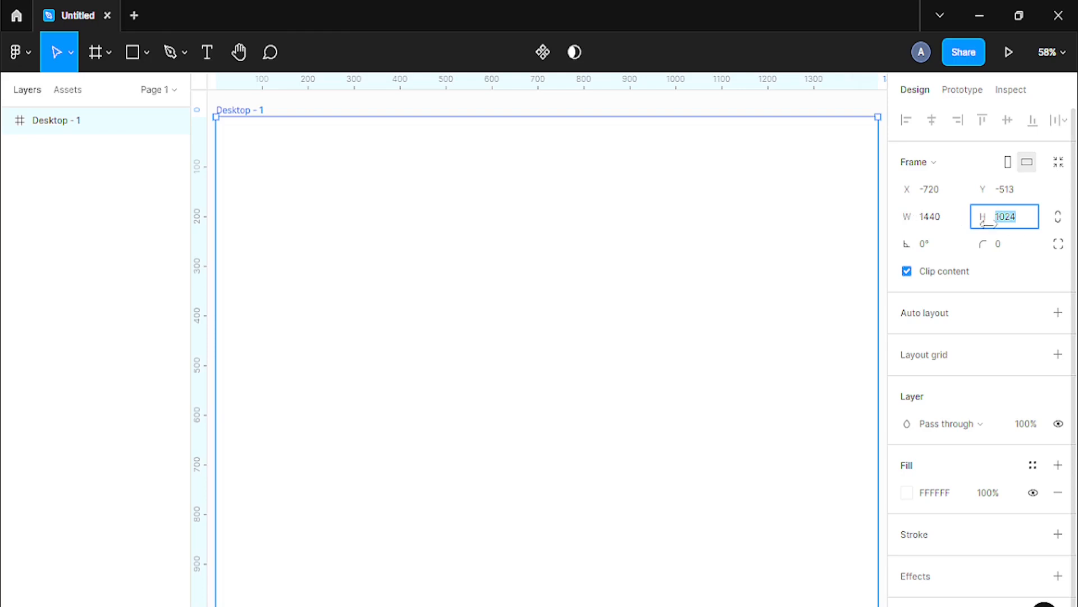
{"action": "left_click_drag", "start_coordinate": [980, 219], "coordinate": [1018, 222]}
{"action": "type", "text": "720"}
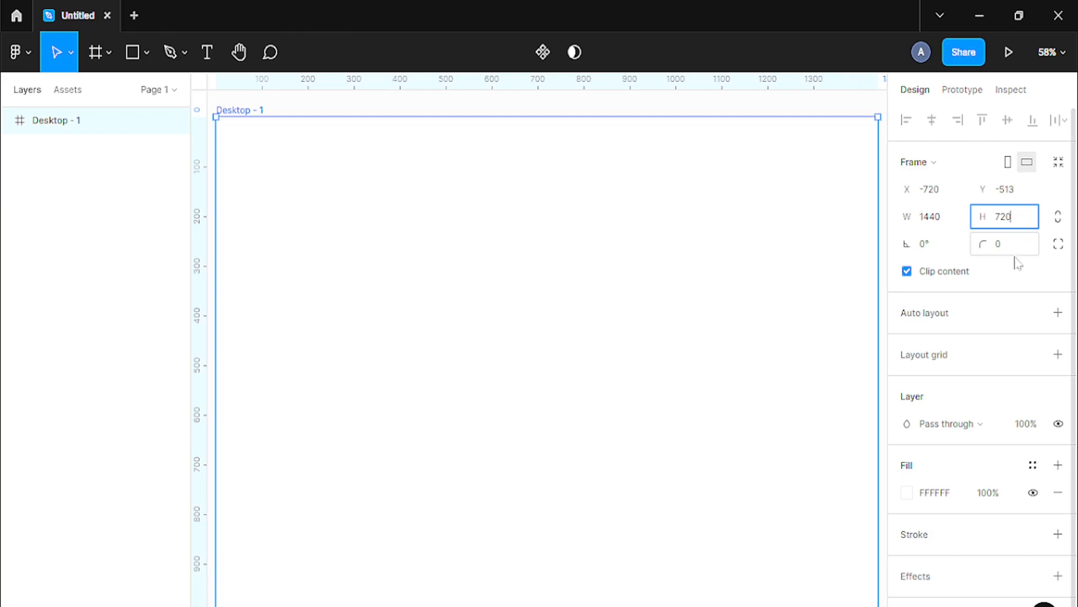
{"action": "left_click", "coordinate": [950, 223]}
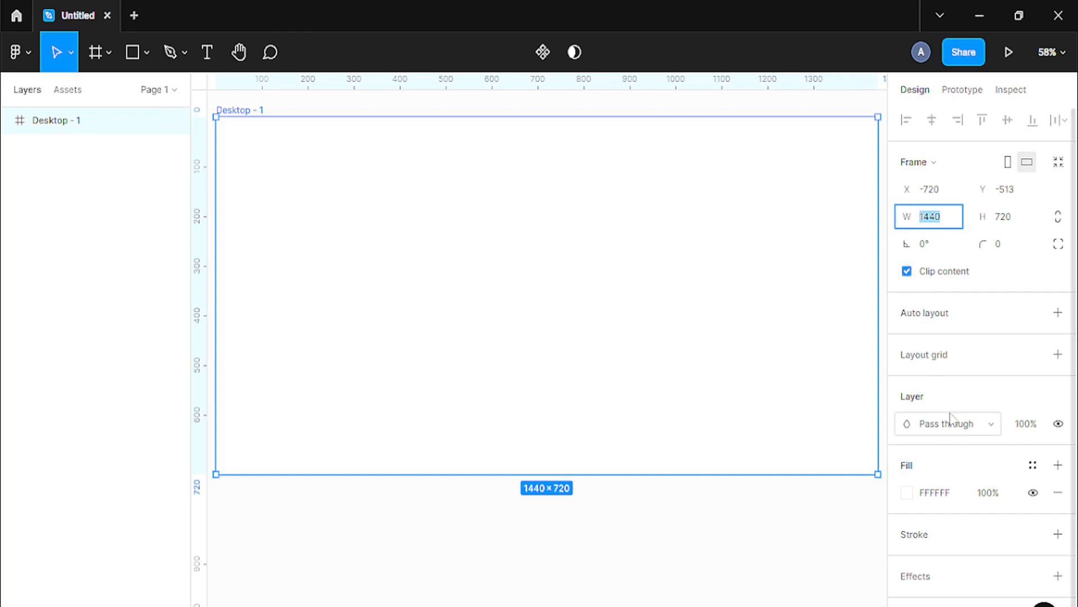
{"action": "scroll", "coordinate": [949, 418], "scroll_direction": "down", "scroll_amount": 1}
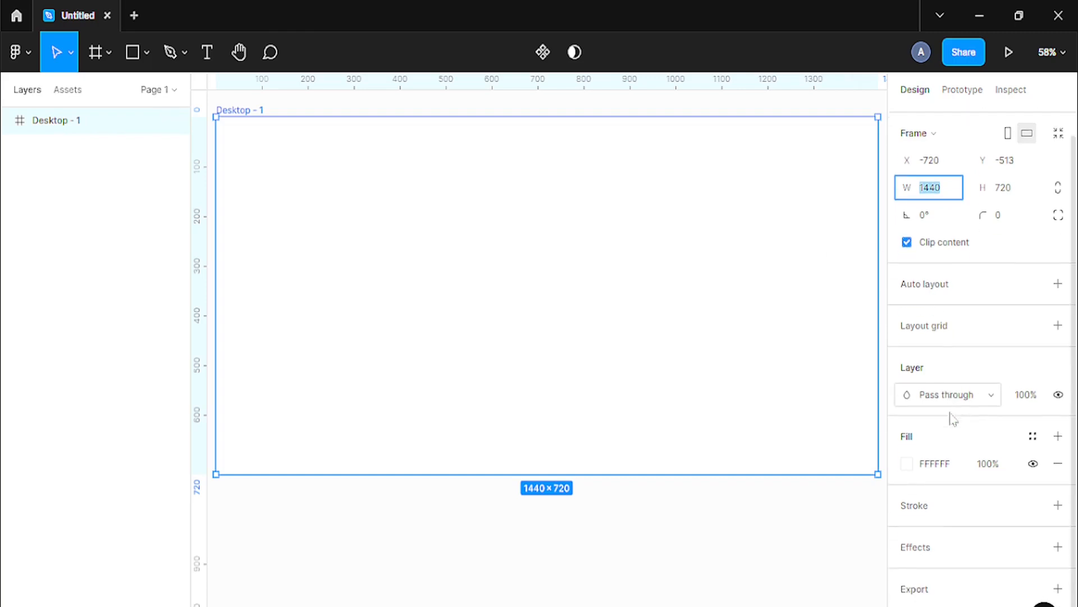
{"action": "left_click", "coordinate": [936, 471]}
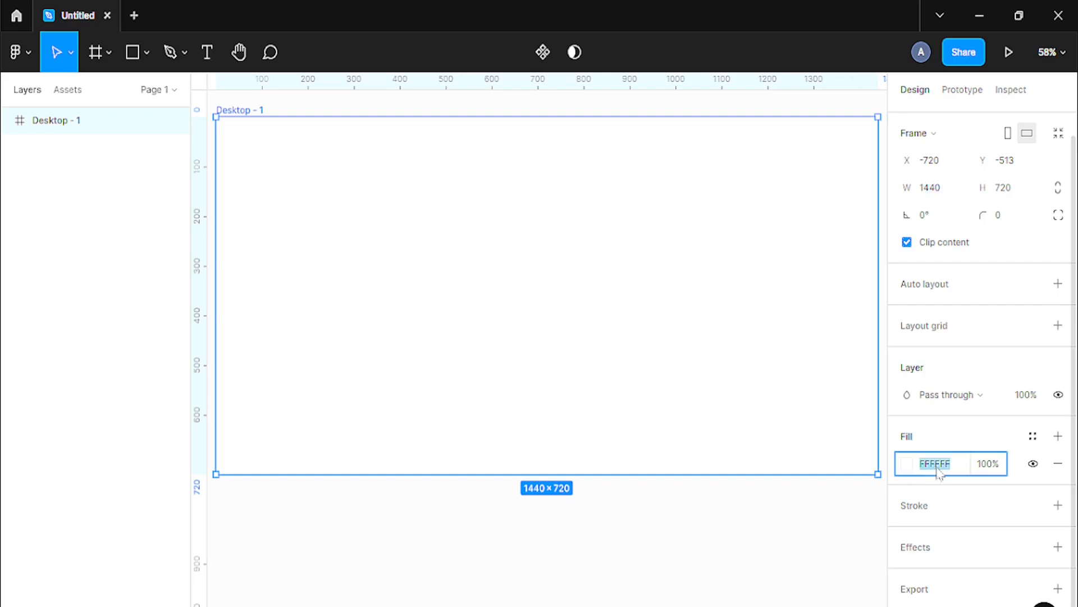
{"action": "left_click", "coordinate": [907, 464]}
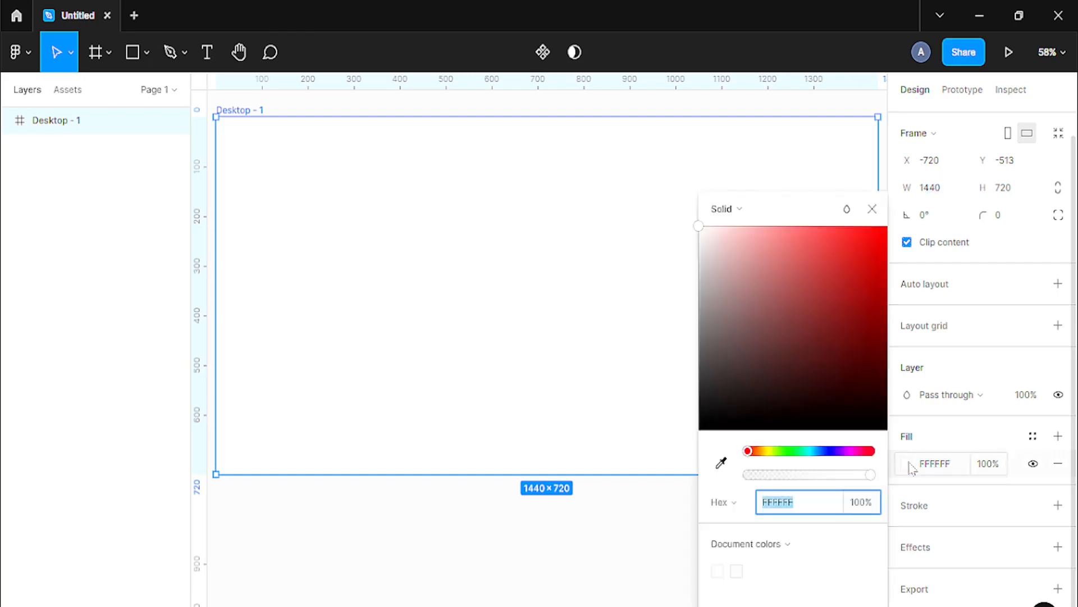
{"action": "left_click", "coordinate": [872, 209]}
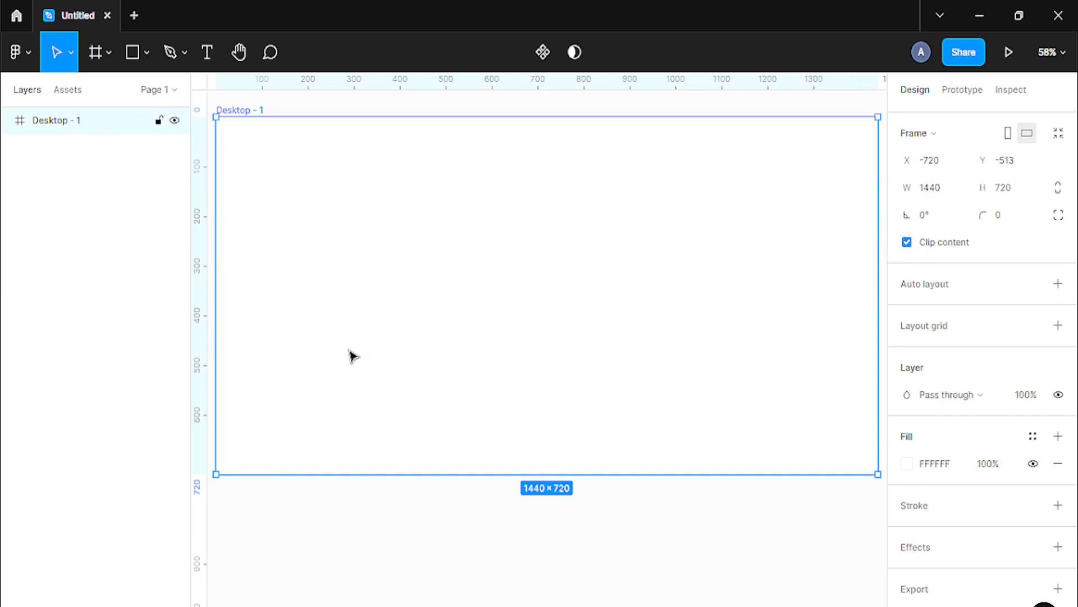
Step: Draw a rectangle about 639 × 335 in the upper-left area of the desktop frame
{"action": "left_click", "coordinate": [147, 56]}
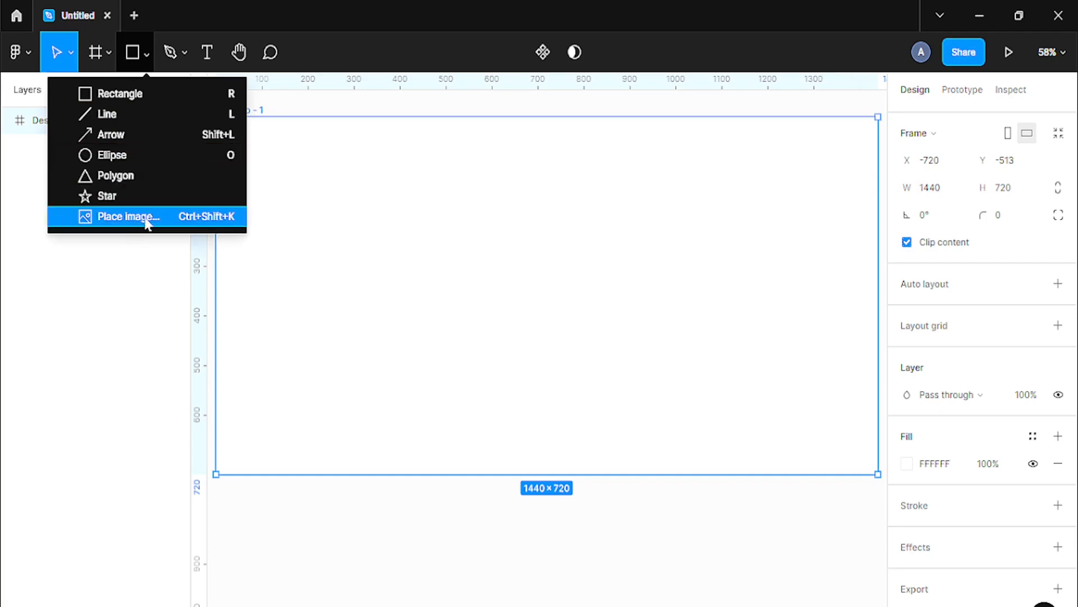
{"action": "left_click", "coordinate": [123, 94]}
{"action": "mouse_move", "coordinate": [296, 162]}
{"action": "left_mouse_down"}
{"action": "mouse_move", "coordinate": [402, 227]}
{"action": "mouse_move", "coordinate": [538, 286]}
{"action": "mouse_move", "coordinate": [590, 327]}
{"action": "left_mouse_up"}
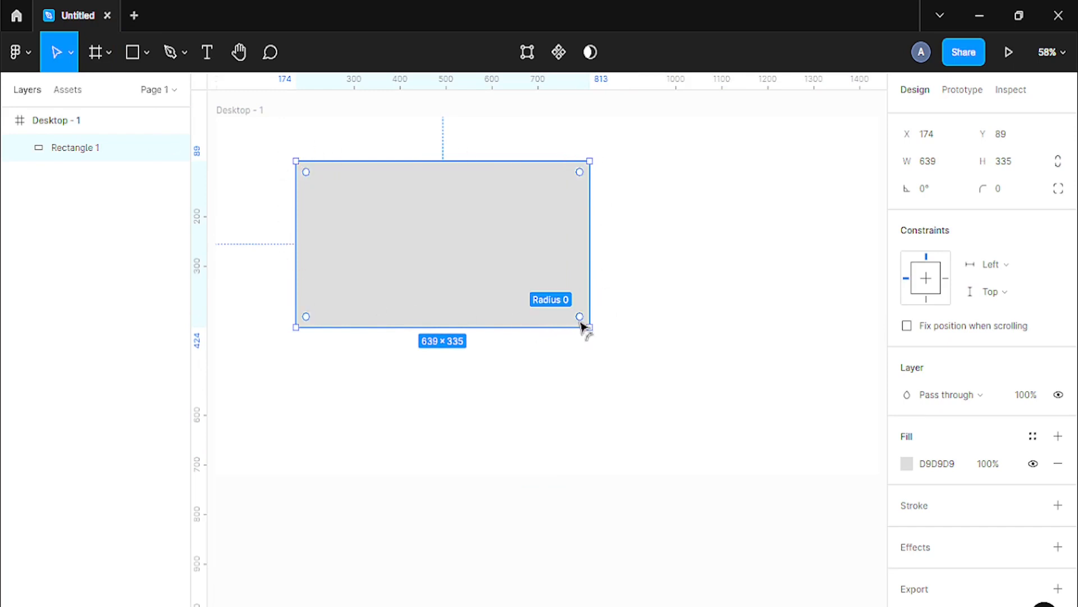
Step: Try corner radii of about 44, 50 and 0 on the rectangle
{"action": "mouse_move", "coordinate": [583, 318]}
{"action": "left_mouse_down"}
{"action": "mouse_move", "coordinate": [517, 318]}
{"action": "mouse_move", "coordinate": [572, 311]}
{"action": "left_mouse_up"}
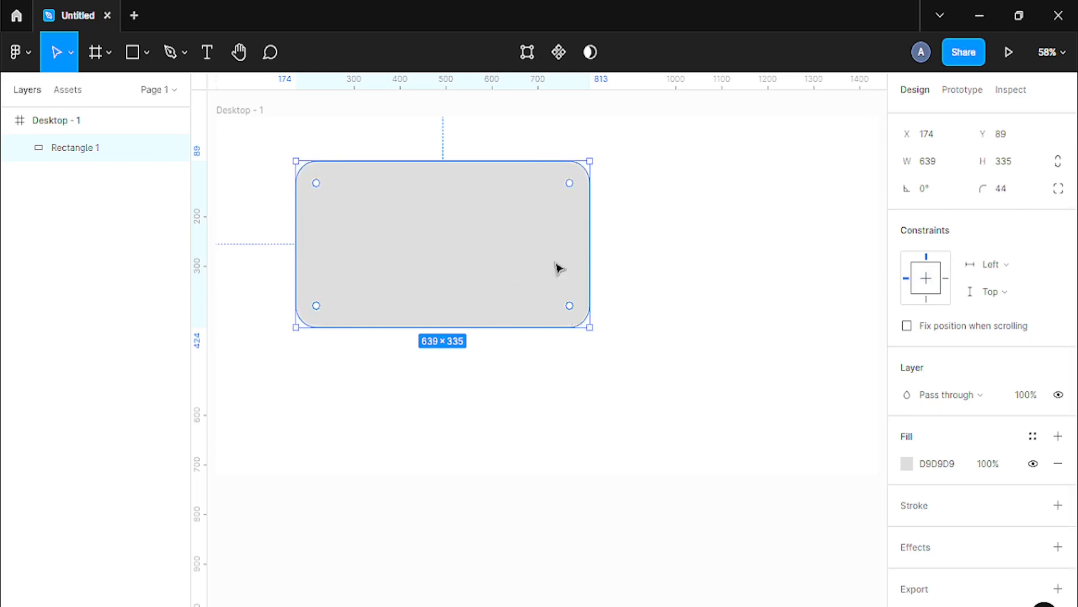
{"action": "left_click", "coordinate": [1005, 196]}
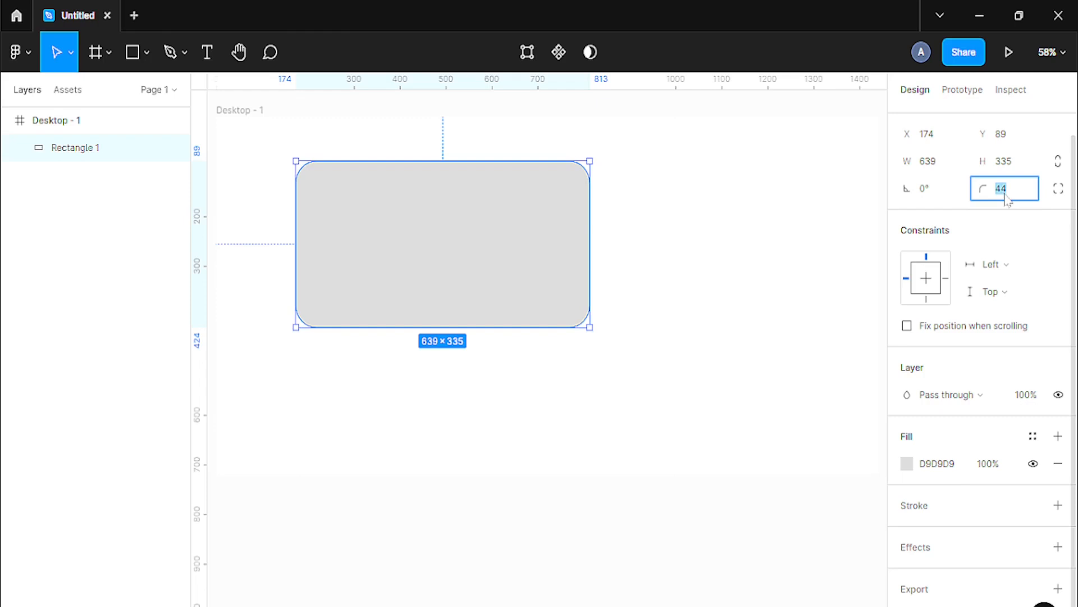
{"action": "type", "text": "50"}
{"action": "key", "text": "Return"}
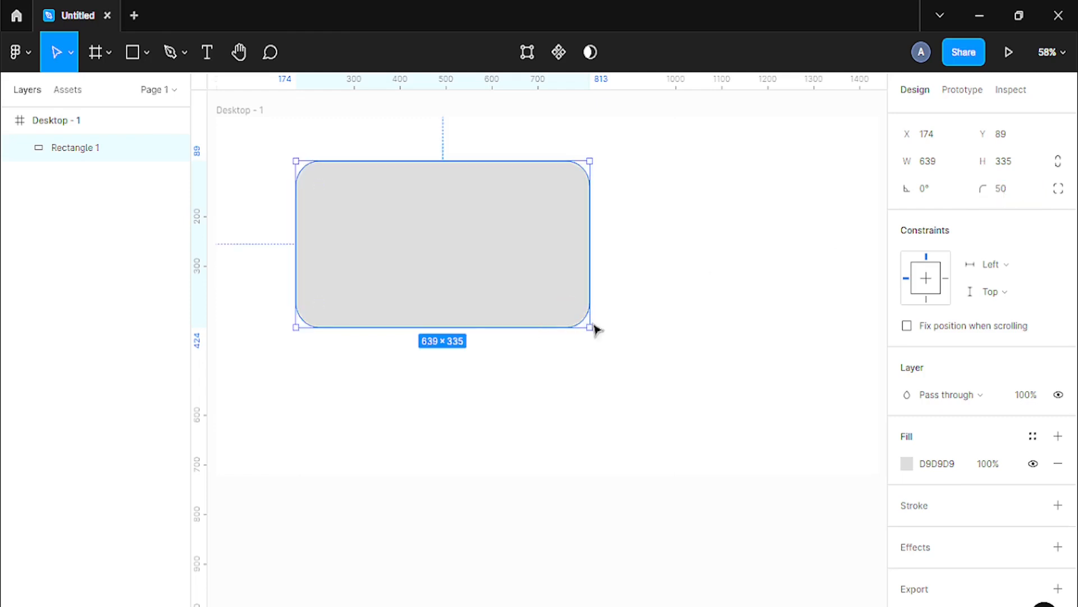
{"action": "left_click", "coordinate": [1005, 200]}
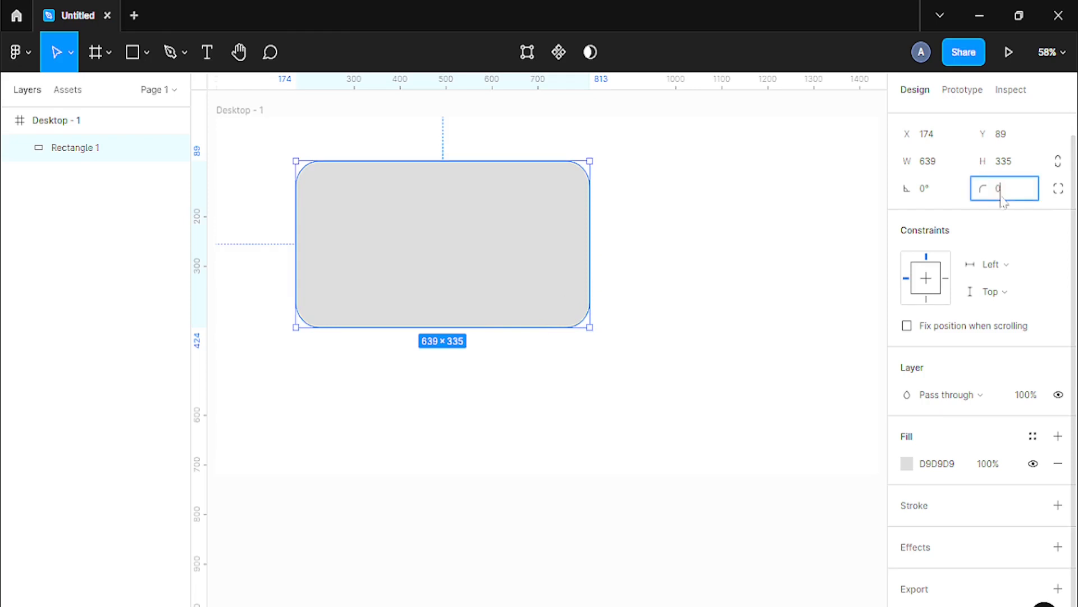
{"action": "type", "text": "0"}
{"action": "key", "text": "Return"}
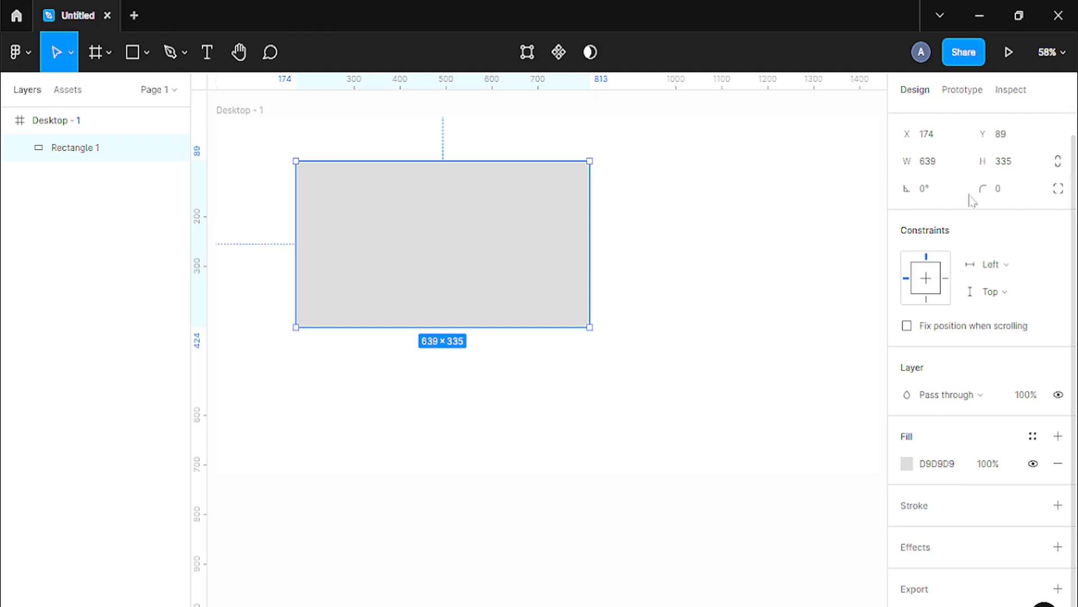
Step: Set the rectangle's corner radius to 20 and move it to the middle of the frame, at about X 401, Y 193
{"action": "left_click", "coordinate": [1015, 196]}
{"action": "type", "text": "20"}
{"action": "key", "text": "Return"}
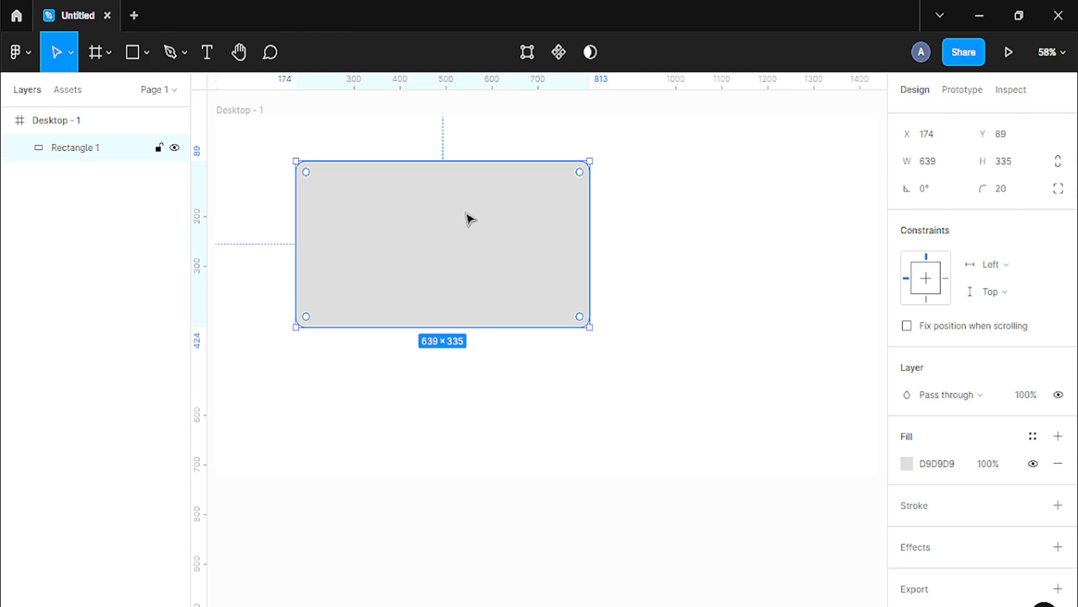
{"action": "left_click_drag", "start_coordinate": [501, 239], "coordinate": [570, 303]}
{"action": "left_click_drag", "start_coordinate": [527, 324], "coordinate": [597, 288]}
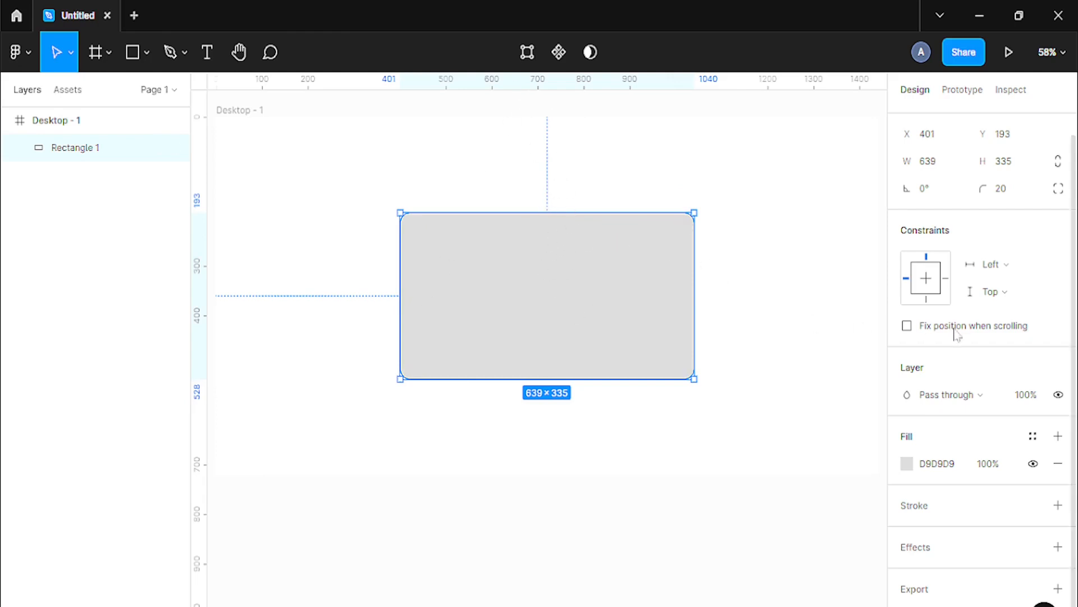
Step: Change the rectangle's solid fill to dark purple, hex 781490 at 100% opacity, and deselect it
{"action": "left_click", "coordinate": [910, 469]}
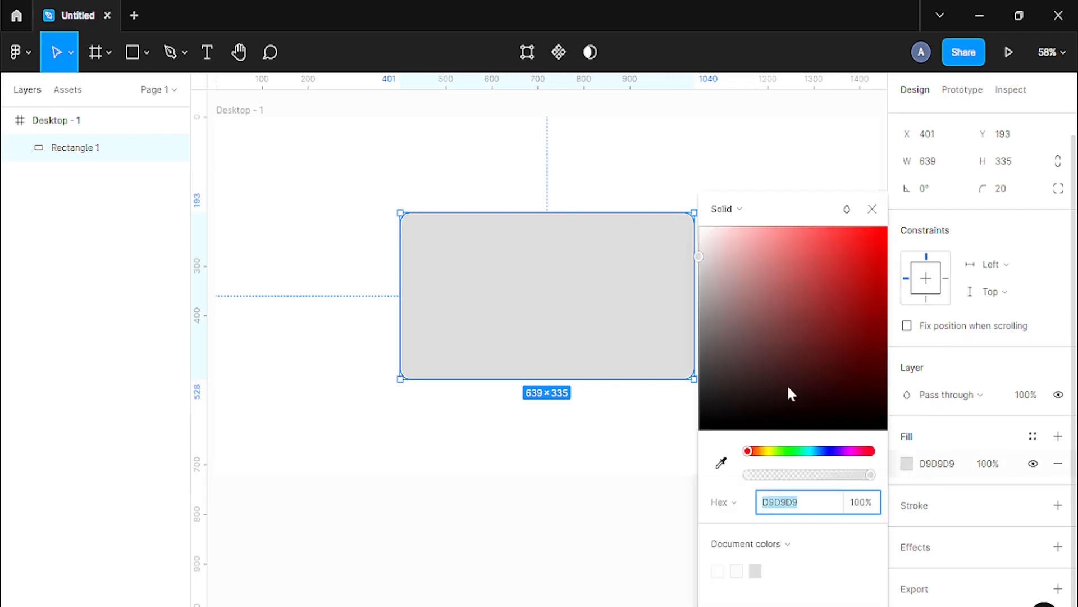
{"action": "left_click_drag", "start_coordinate": [790, 393], "coordinate": [818, 294]}
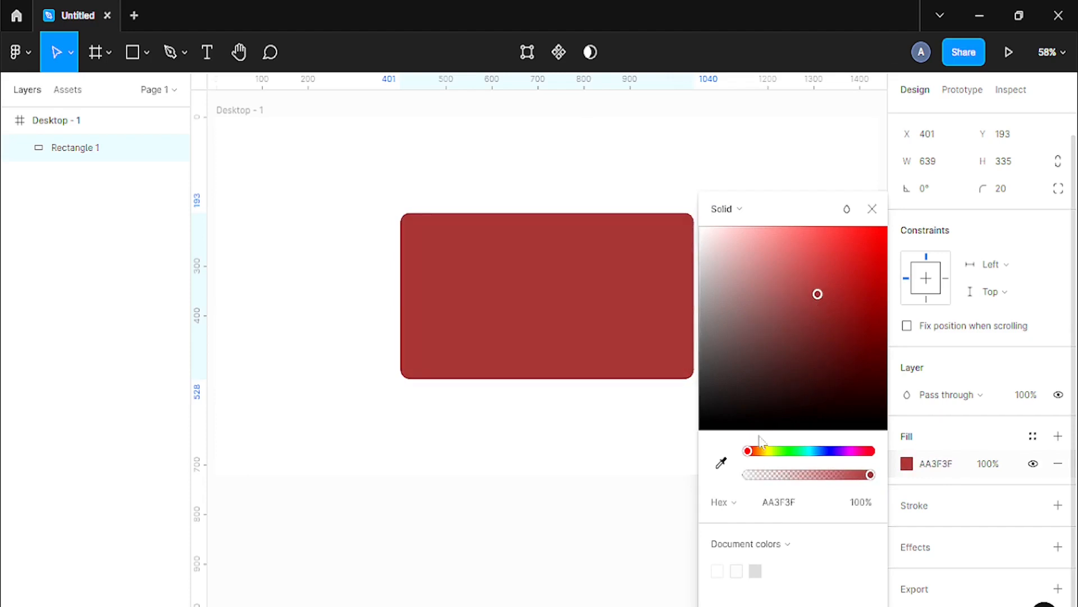
{"action": "left_click_drag", "start_coordinate": [749, 451], "coordinate": [829, 458]}
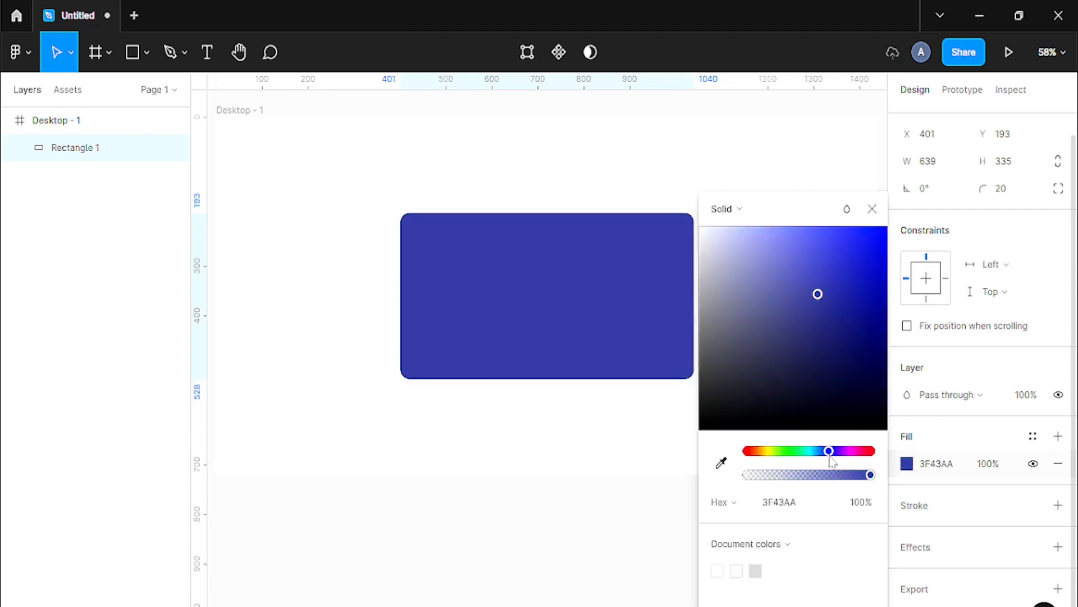
{"action": "left_click_drag", "start_coordinate": [818, 295], "coordinate": [855, 251]}
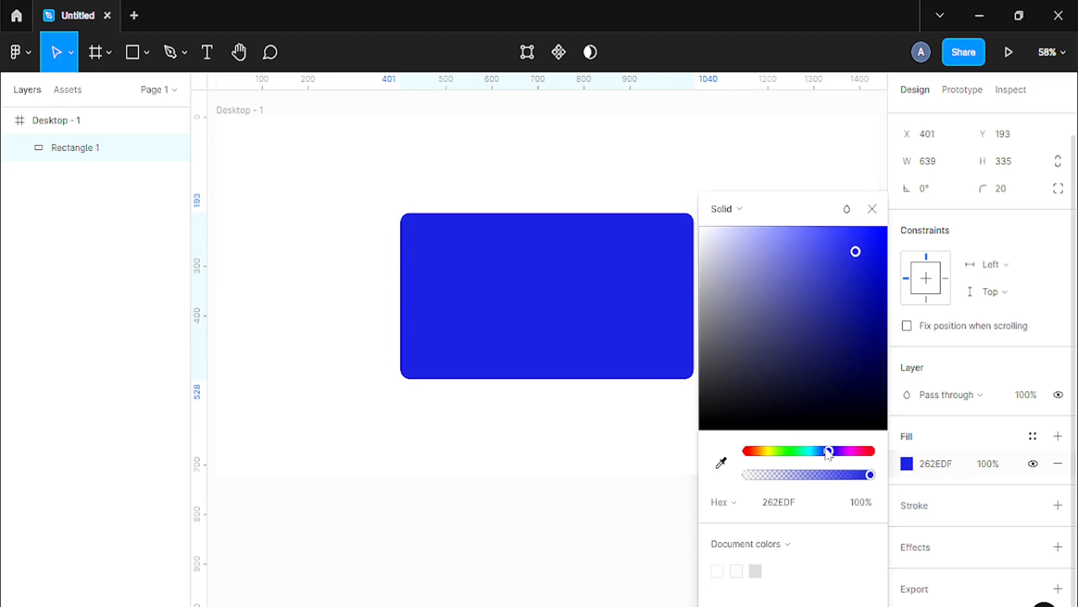
{"action": "mouse_move", "coordinate": [836, 459]}
{"action": "left_mouse_down"}
{"action": "mouse_move", "coordinate": [858, 458]}
{"action": "mouse_move", "coordinate": [848, 457]}
{"action": "left_mouse_up"}
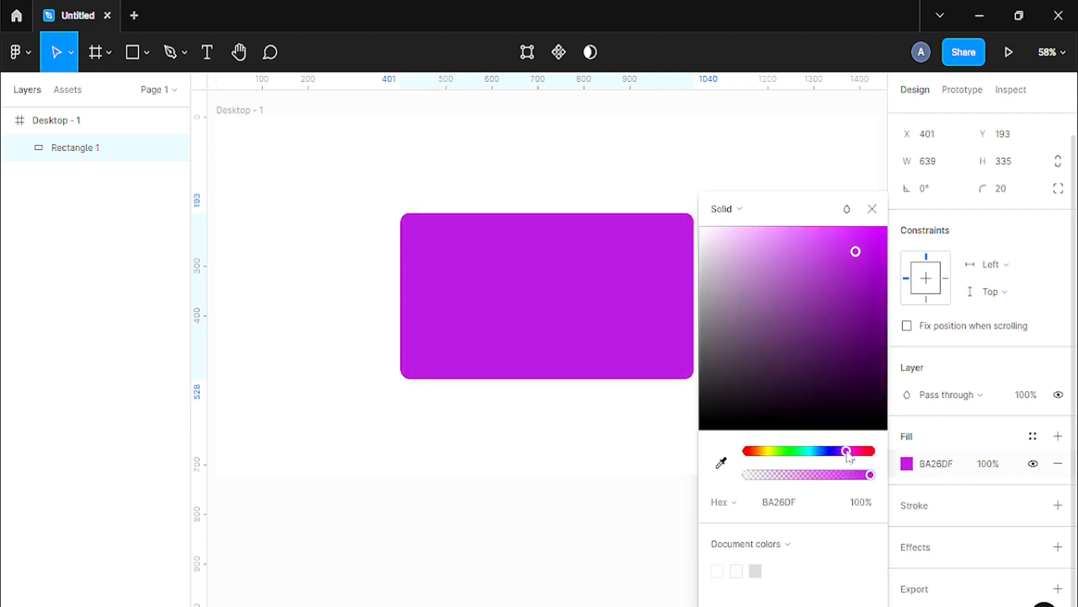
{"action": "left_click_drag", "start_coordinate": [855, 251], "coordinate": [861, 313]}
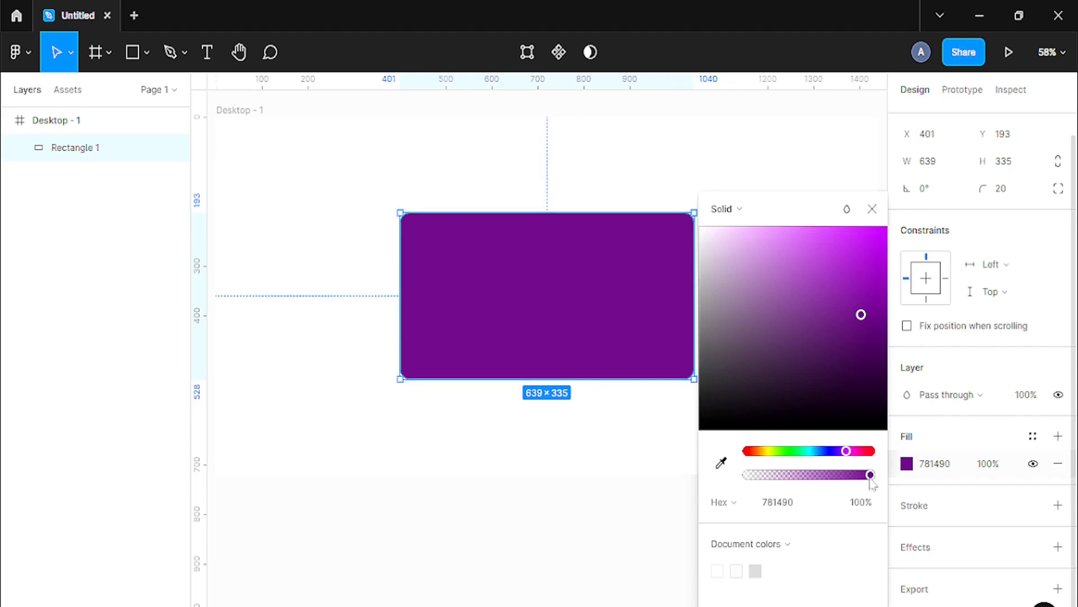
{"action": "mouse_move", "coordinate": [870, 479]}
{"action": "left_mouse_down"}
{"action": "mouse_move", "coordinate": [803, 488]}
{"action": "mouse_move", "coordinate": [875, 486]}
{"action": "left_mouse_up"}
{"action": "left_click", "coordinate": [645, 429]}
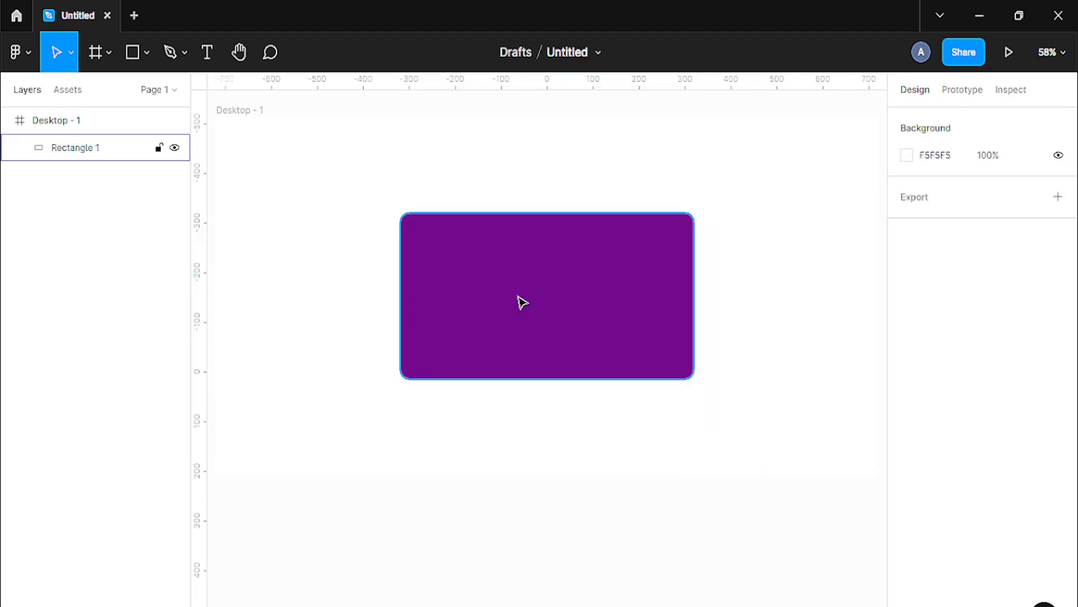
Step: Duplicate the purple rectangle and offset the copy about 45 right and 43 down from the original, at about X 400, Y 207
{"action": "left_click", "coordinate": [465, 294]}
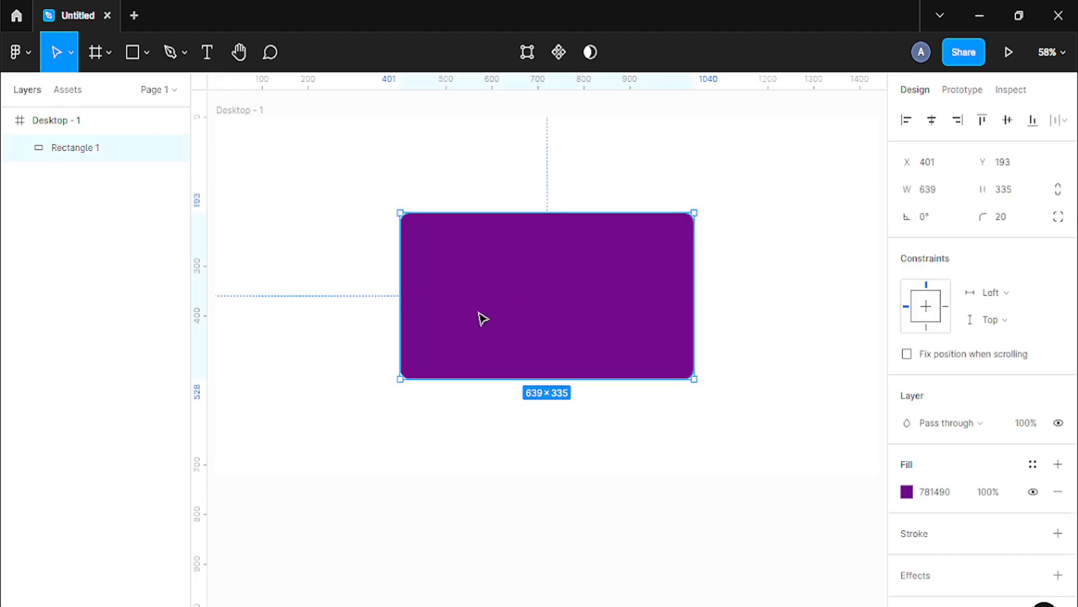
{"action": "mouse_move", "coordinate": [479, 315]}
{"action": "left_mouse_down"}
{"action": "mouse_move", "coordinate": [465, 304]}
{"action": "mouse_move", "coordinate": [498, 332]}
{"action": "mouse_move", "coordinate": [568, 441]}
{"action": "mouse_move", "coordinate": [540, 369]}
{"action": "mouse_move", "coordinate": [584, 349]}
{"action": "mouse_move", "coordinate": [562, 323]}
{"action": "mouse_move", "coordinate": [571, 339]}
{"action": "mouse_move", "coordinate": [494, 322]}
{"action": "left_mouse_up"}
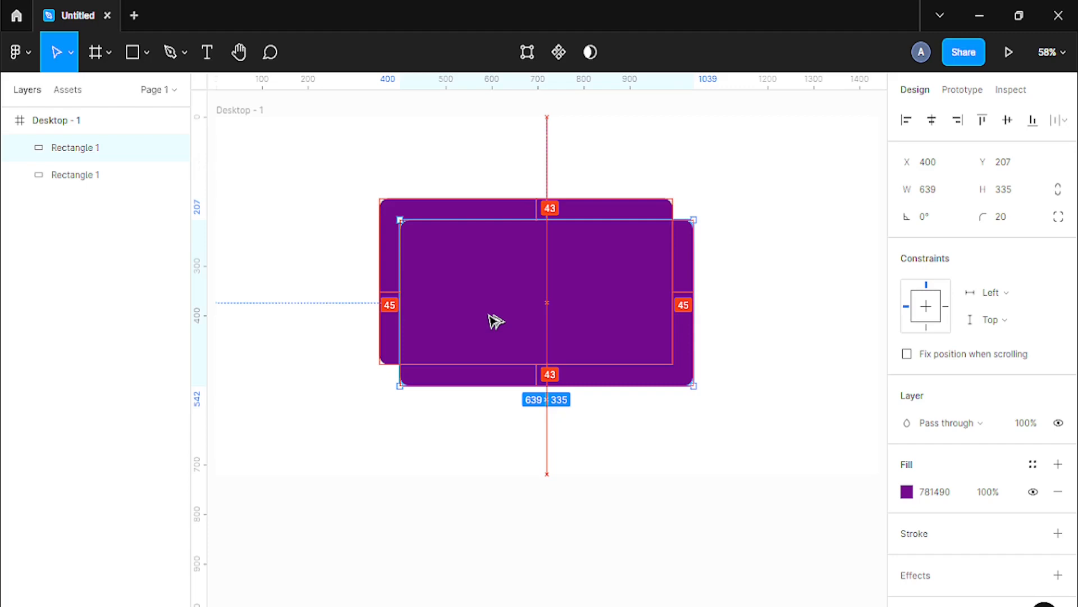
{"action": "left_click_drag", "start_coordinate": [496, 321], "coordinate": [494, 321]}
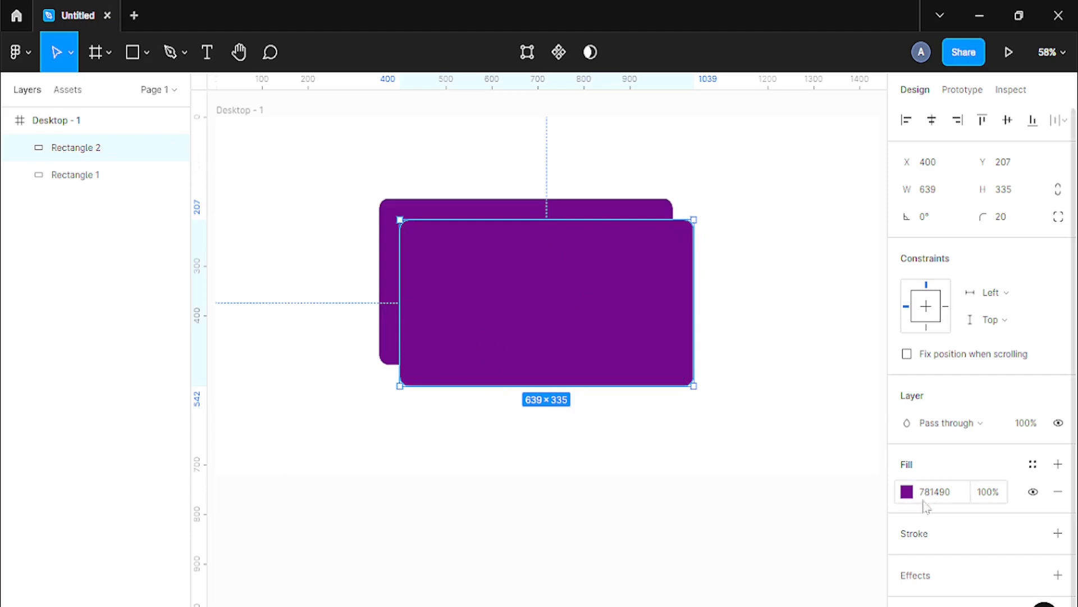
Step: Recolour the front rectangle copy dark blue, hex 261490, and switch its fill from solid to a linear gradient
{"action": "left_click", "coordinate": [906, 491]}
{"action": "left_click_drag", "start_coordinate": [847, 451], "coordinate": [876, 477]}
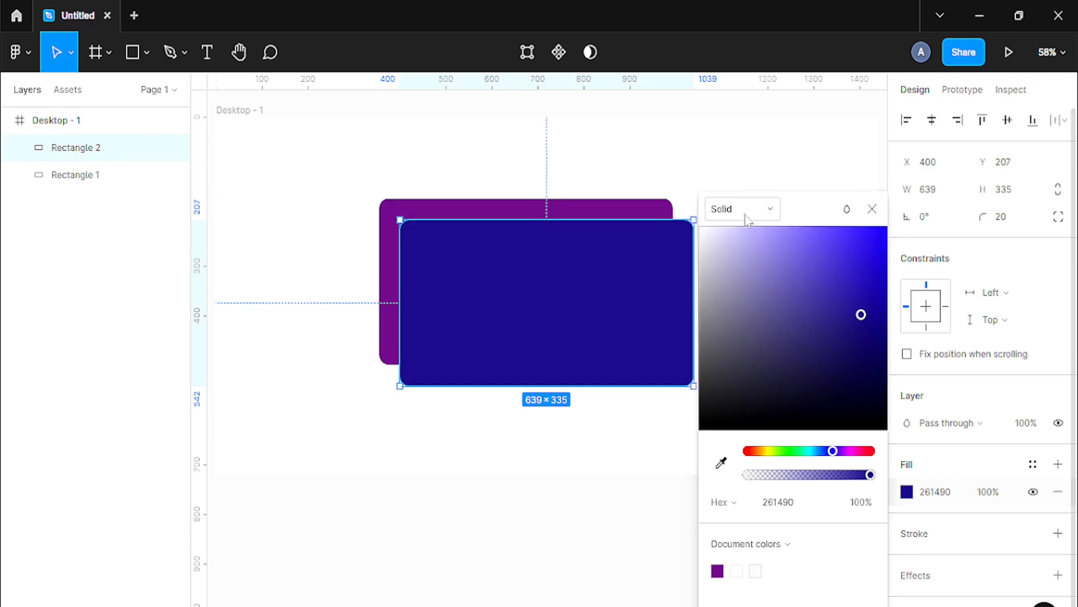
{"action": "left_click", "coordinate": [771, 217]}
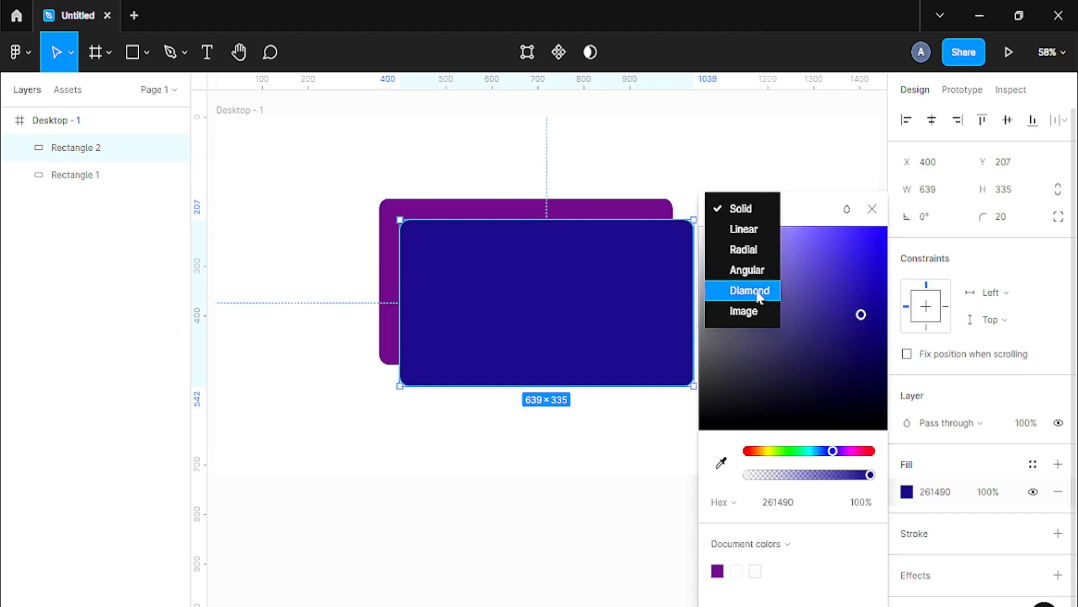
{"action": "left_click", "coordinate": [743, 229]}
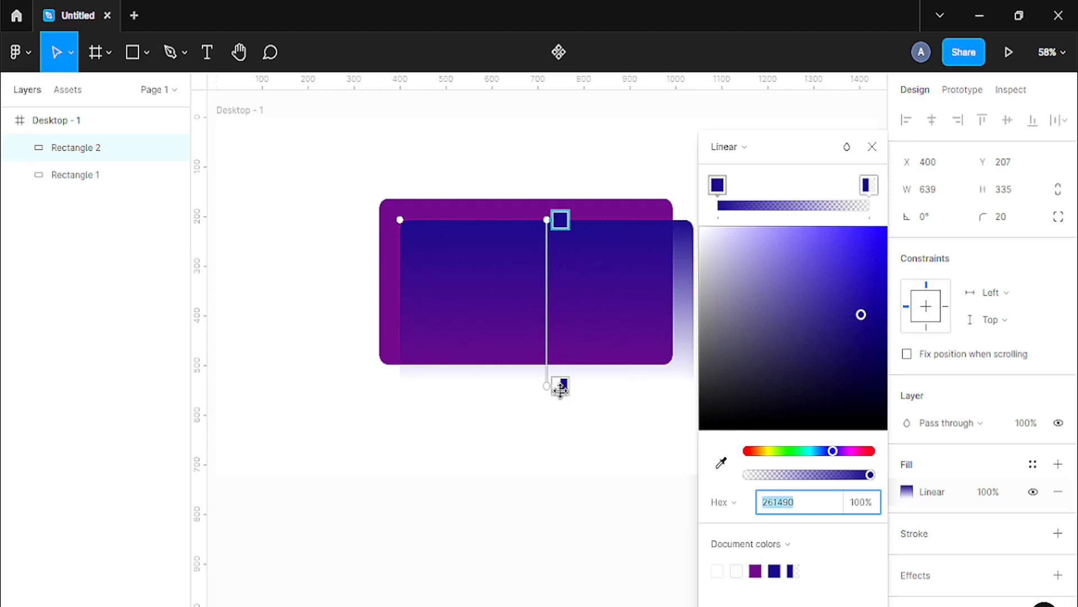
Step: Try different positions for the gradient's transparent stop around the middle of the front rectangle
{"action": "left_click_drag", "start_coordinate": [560, 388], "coordinate": [561, 297]}
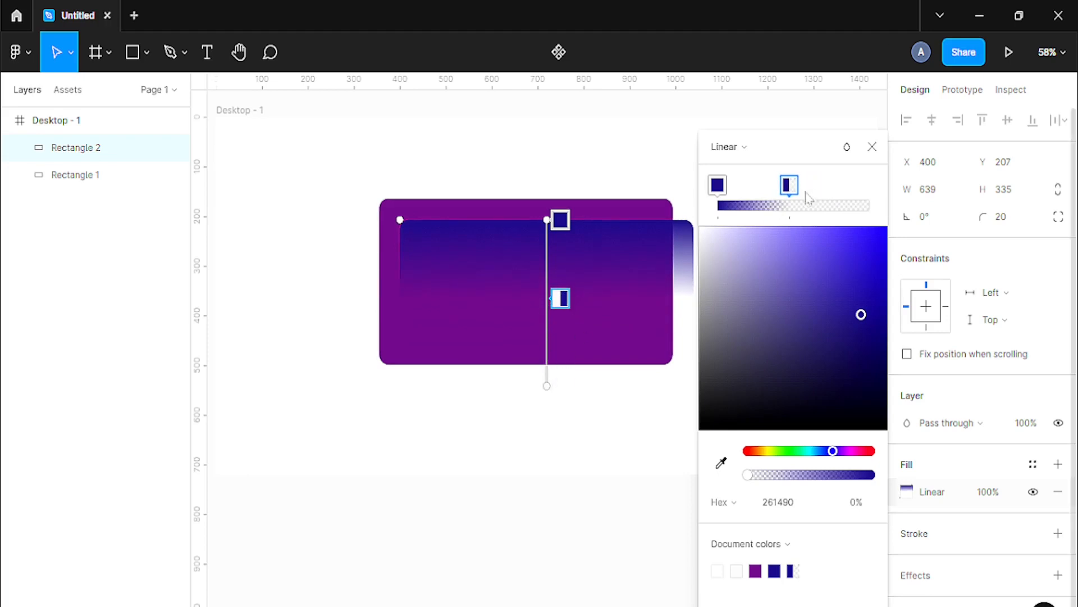
{"action": "mouse_move", "coordinate": [789, 191]}
{"action": "left_mouse_down"}
{"action": "mouse_move", "coordinate": [844, 191]}
{"action": "mouse_move", "coordinate": [789, 191]}
{"action": "mouse_move", "coordinate": [843, 193]}
{"action": "mouse_move", "coordinate": [807, 198]}
{"action": "left_mouse_up"}
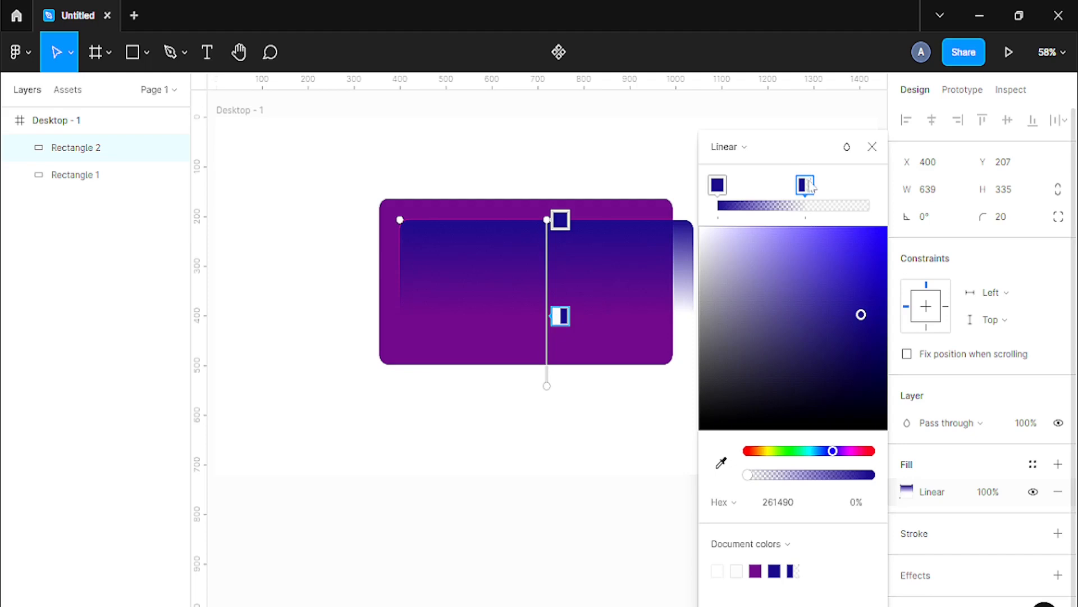
{"action": "mouse_move", "coordinate": [810, 187]}
{"action": "left_mouse_down"}
{"action": "mouse_move", "coordinate": [848, 190]}
{"action": "mouse_move", "coordinate": [780, 191]}
{"action": "mouse_move", "coordinate": [792, 194]}
{"action": "left_mouse_up"}
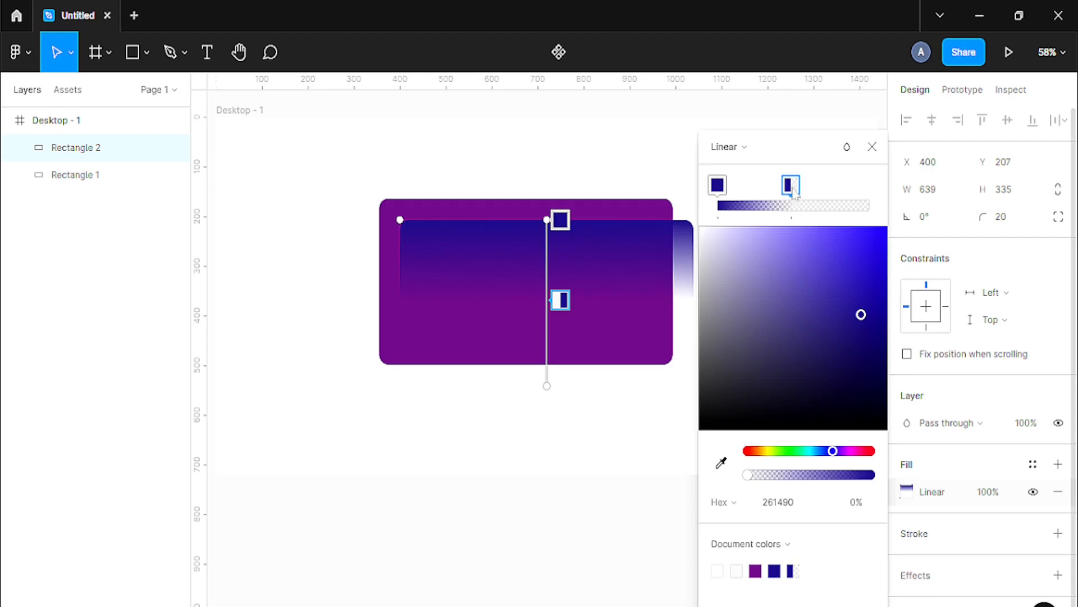
Step: Replace the transparent stop with a new one near the gradient's end and colour it pink, hex EC59C3
{"action": "key", "text": "Delete"}
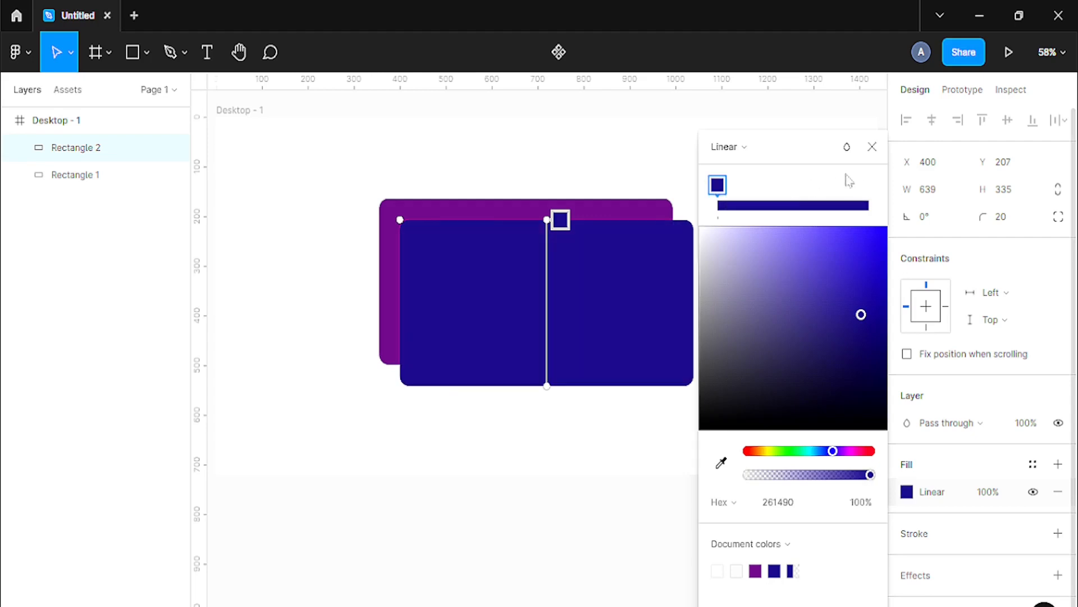
{"action": "left_click", "coordinate": [868, 189]}
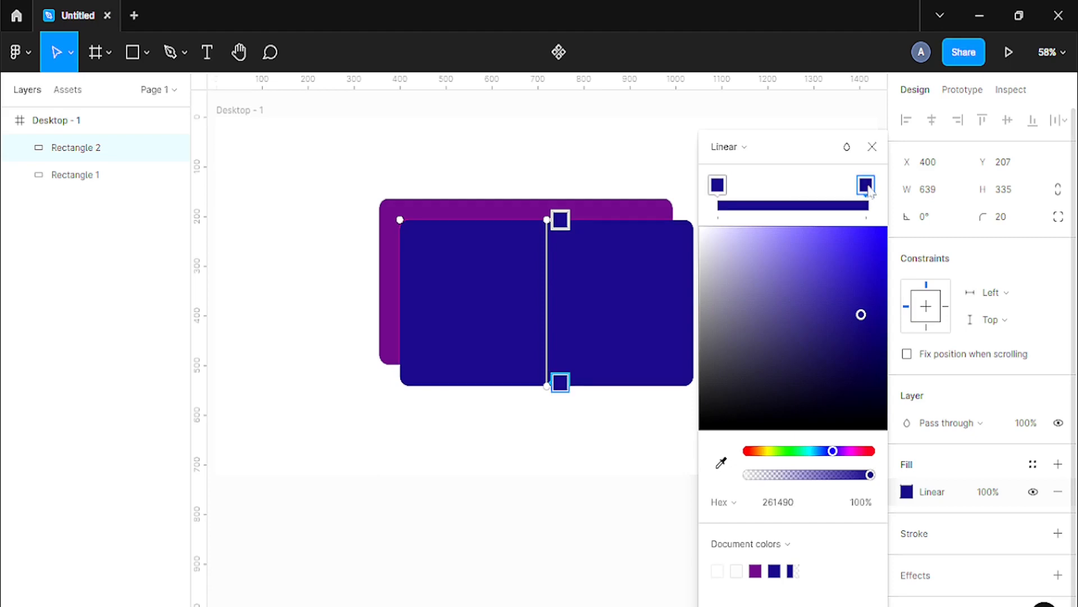
{"action": "left_click_drag", "start_coordinate": [862, 317], "coordinate": [799, 248]}
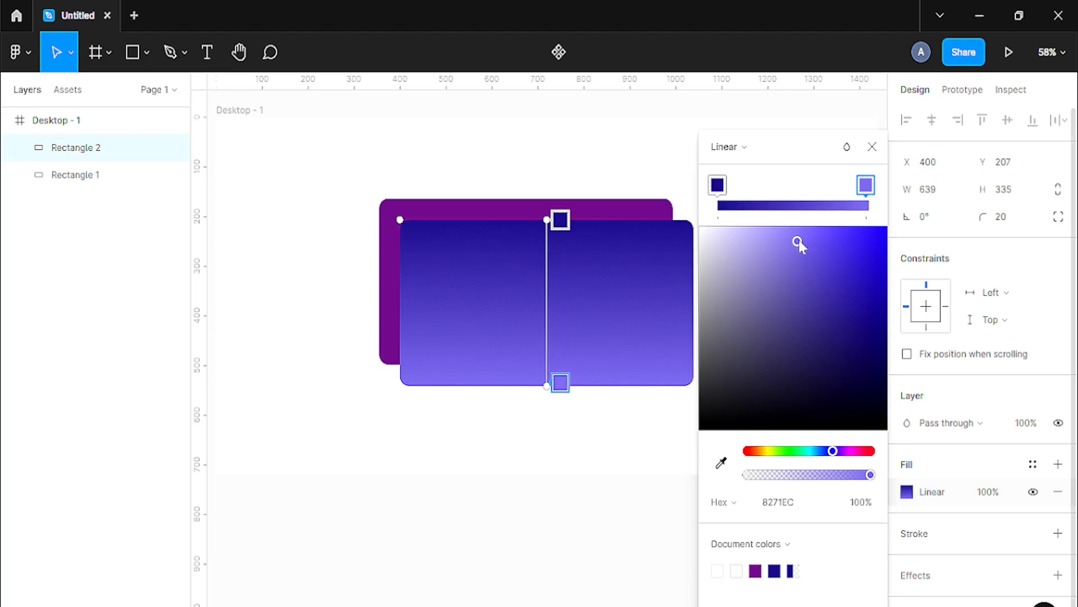
{"action": "left_click_drag", "start_coordinate": [799, 240], "coordinate": [817, 245]}
{"action": "left_click_drag", "start_coordinate": [836, 453], "coordinate": [855, 451]}
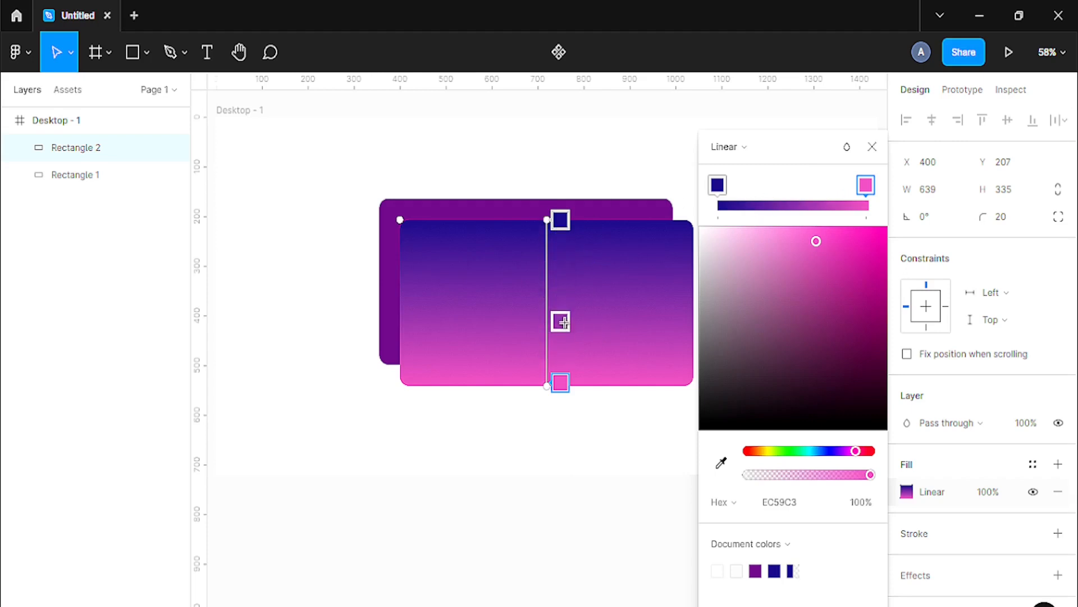
Step: Add two intermediate gradient stops, colouring the one nearer the blue start olive 96A029 and the other light blue 7D9AE2
{"action": "left_click", "coordinate": [828, 189]}
{"action": "left_click", "coordinate": [766, 197]}
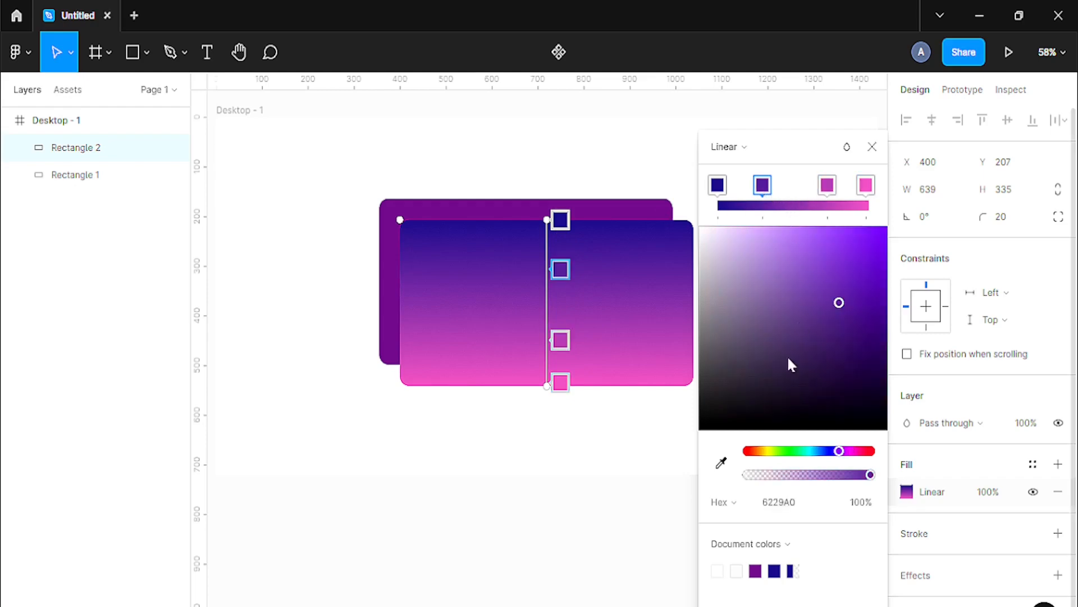
{"action": "left_click", "coordinate": [771, 455]}
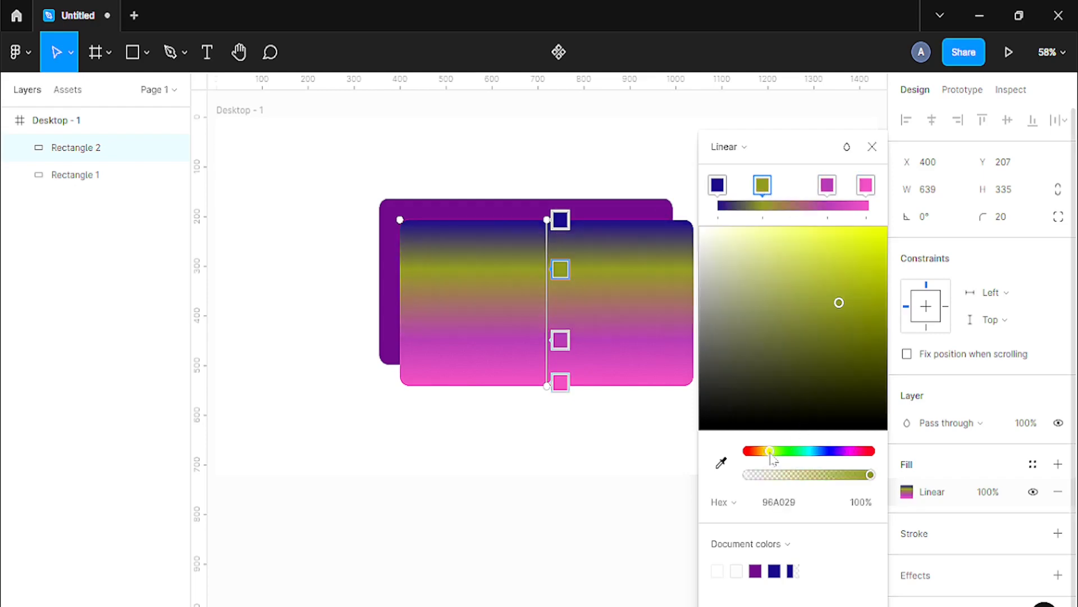
{"action": "left_click", "coordinate": [827, 186]}
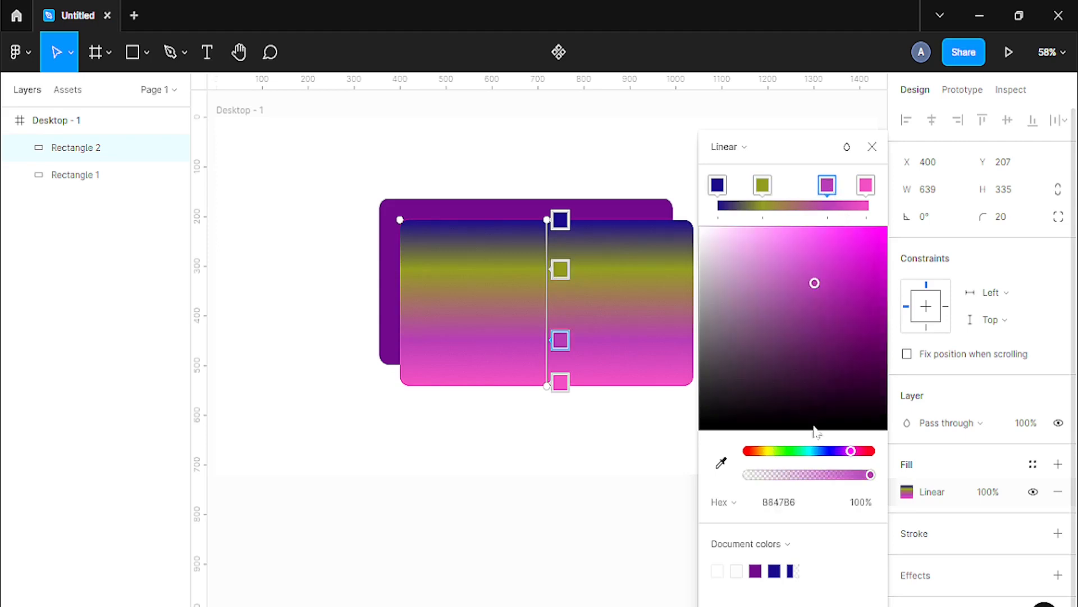
{"action": "left_click", "coordinate": [822, 449]}
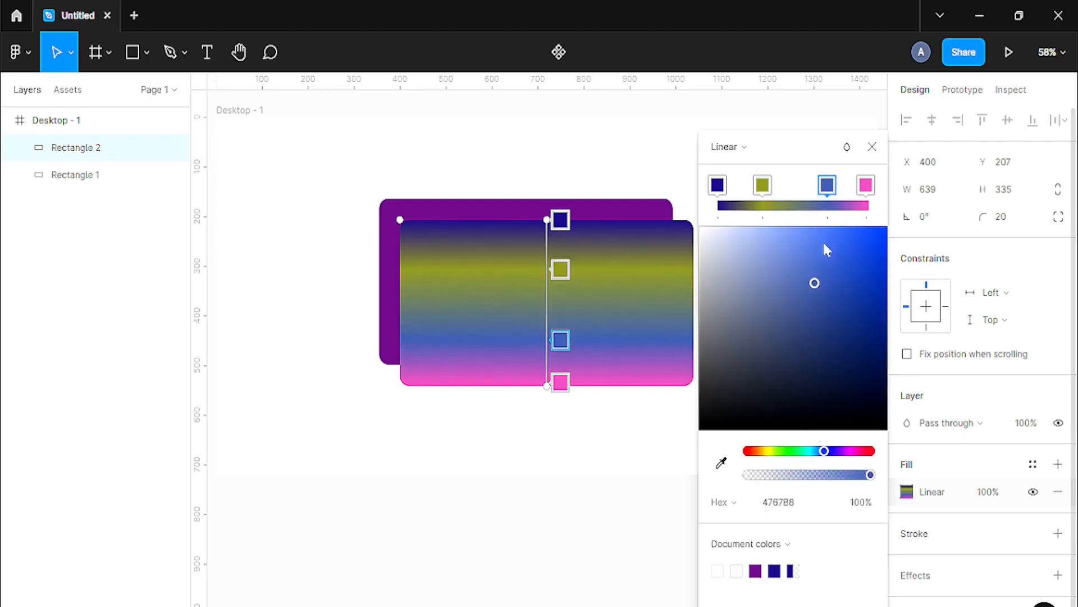
{"action": "left_click_drag", "start_coordinate": [811, 284], "coordinate": [789, 265]}
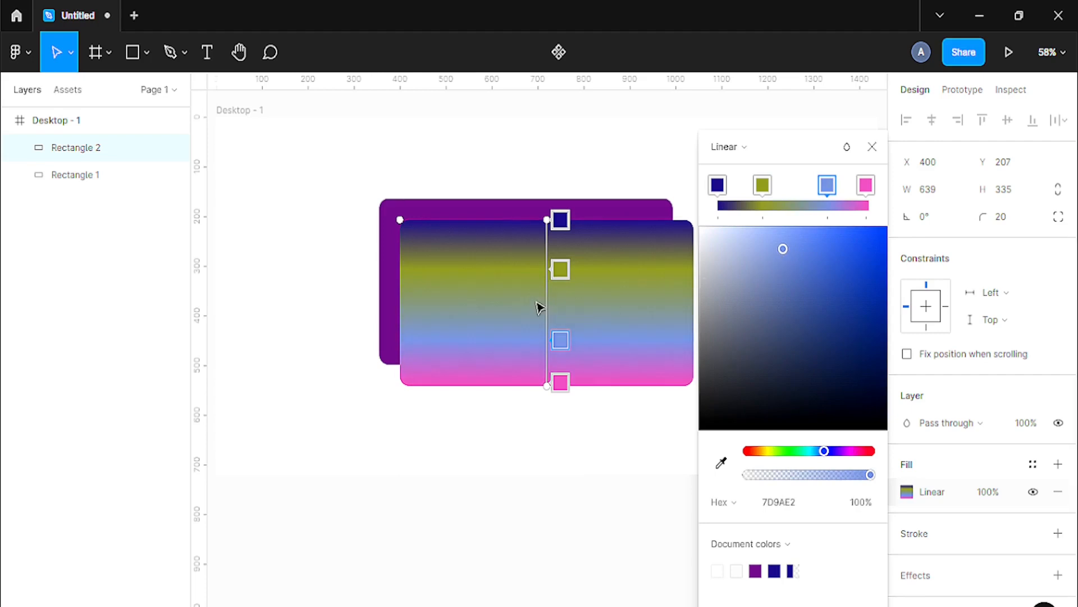
Step: Shift the olive and light blue stops toward the pink end and run the gradient diagonally from the rectangle's upper-right to its lower-left corner
{"action": "left_click_drag", "start_coordinate": [560, 269], "coordinate": [563, 293]}
{"action": "left_click_drag", "start_coordinate": [561, 340], "coordinate": [560, 354]}
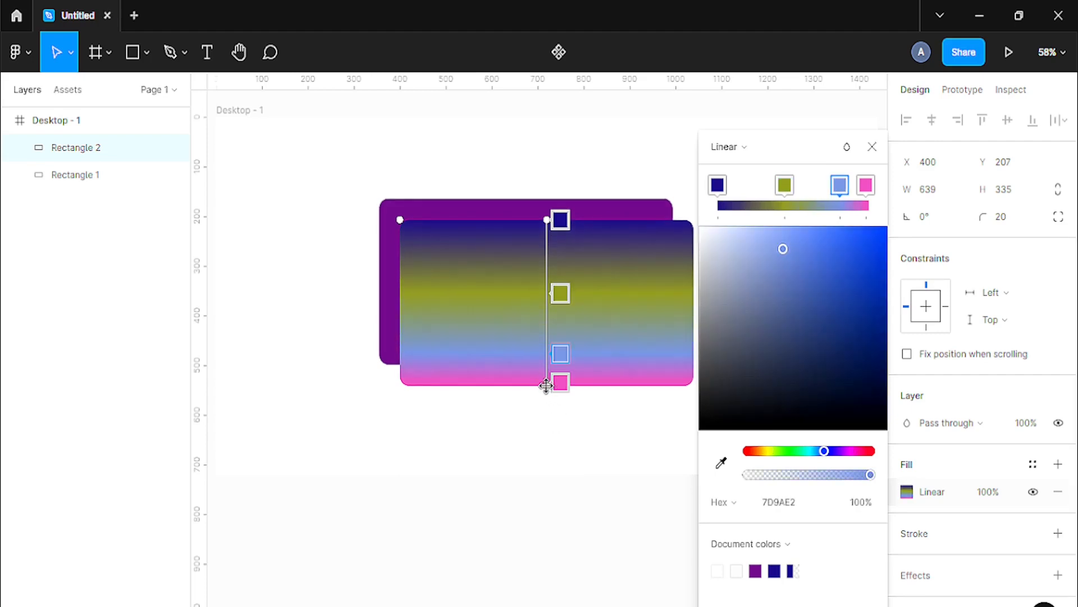
{"action": "left_click_drag", "start_coordinate": [546, 386], "coordinate": [405, 383]}
{"action": "left_click_drag", "start_coordinate": [547, 219], "coordinate": [694, 226]}
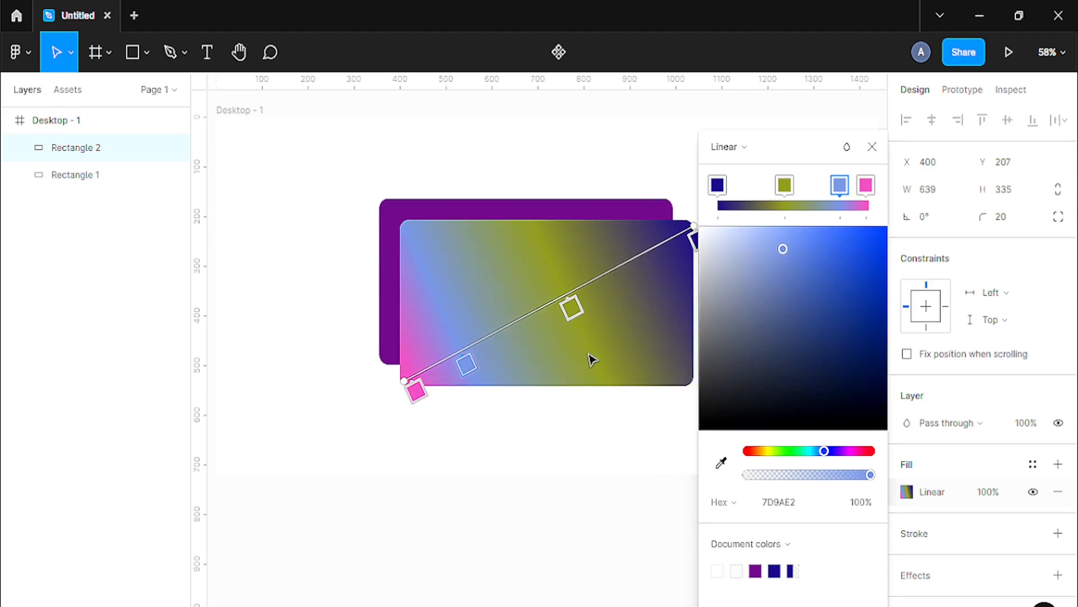
Step: Spread the four colour stops more evenly along the diagonal, moving the pink and dark blue ones inward from the ends
{"action": "left_click_drag", "start_coordinate": [414, 386], "coordinate": [512, 358]}
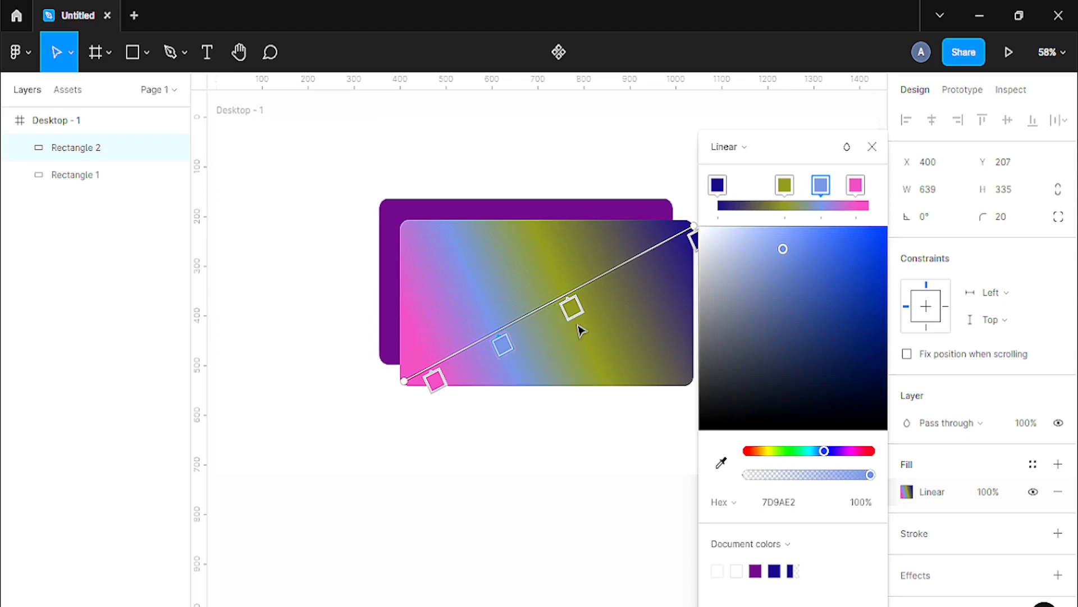
{"action": "left_click_drag", "start_coordinate": [571, 307], "coordinate": [600, 292]}
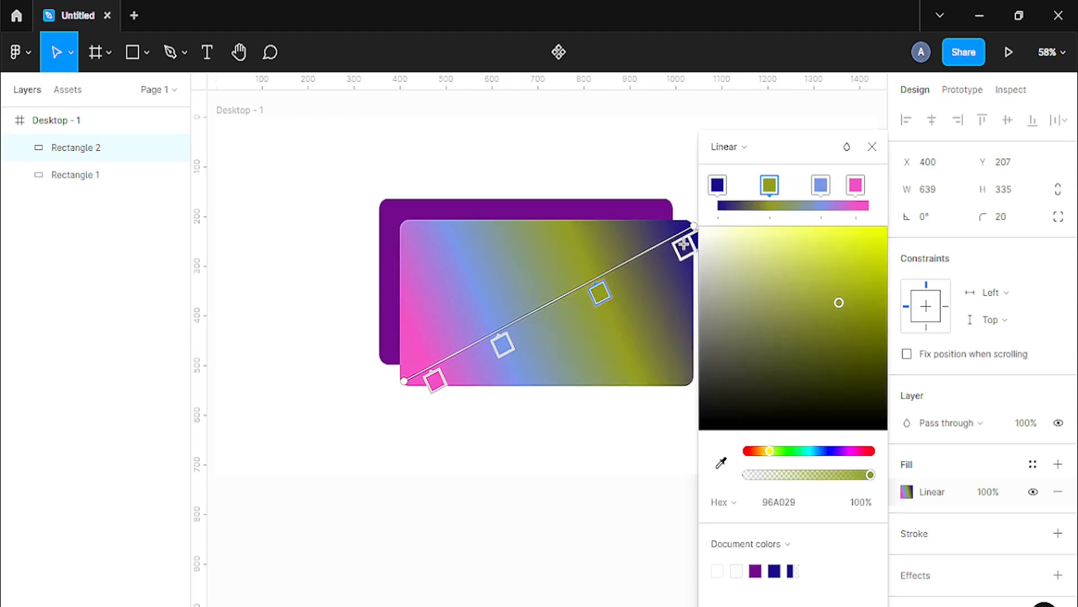
{"action": "left_click_drag", "start_coordinate": [699, 241], "coordinate": [681, 253]}
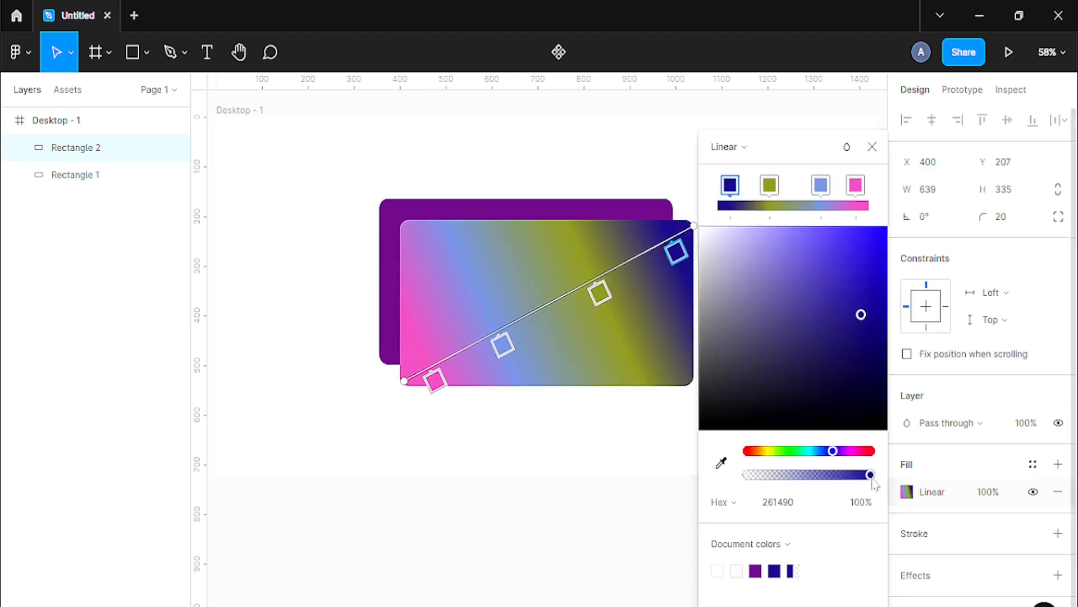
{"action": "mouse_move", "coordinate": [873, 481]}
{"action": "left_mouse_down"}
{"action": "mouse_move", "coordinate": [829, 484]}
{"action": "mouse_move", "coordinate": [885, 482]}
{"action": "left_mouse_up"}
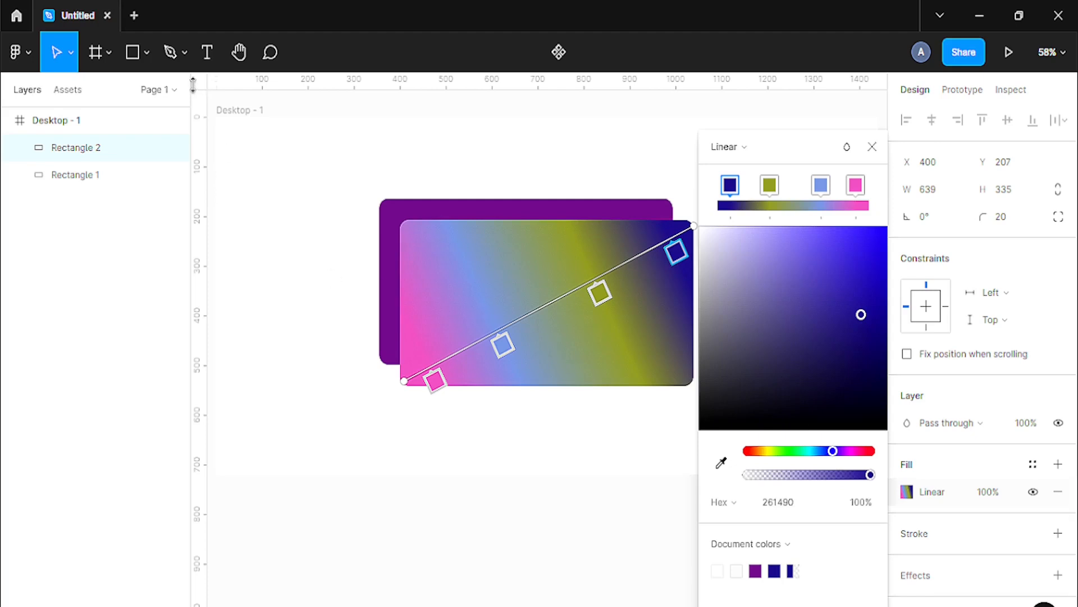
Step: Draw a circle about 203 × 203 in the empty area left of the rectangles, at about X 112, Y 142
{"action": "left_click", "coordinate": [145, 52]}
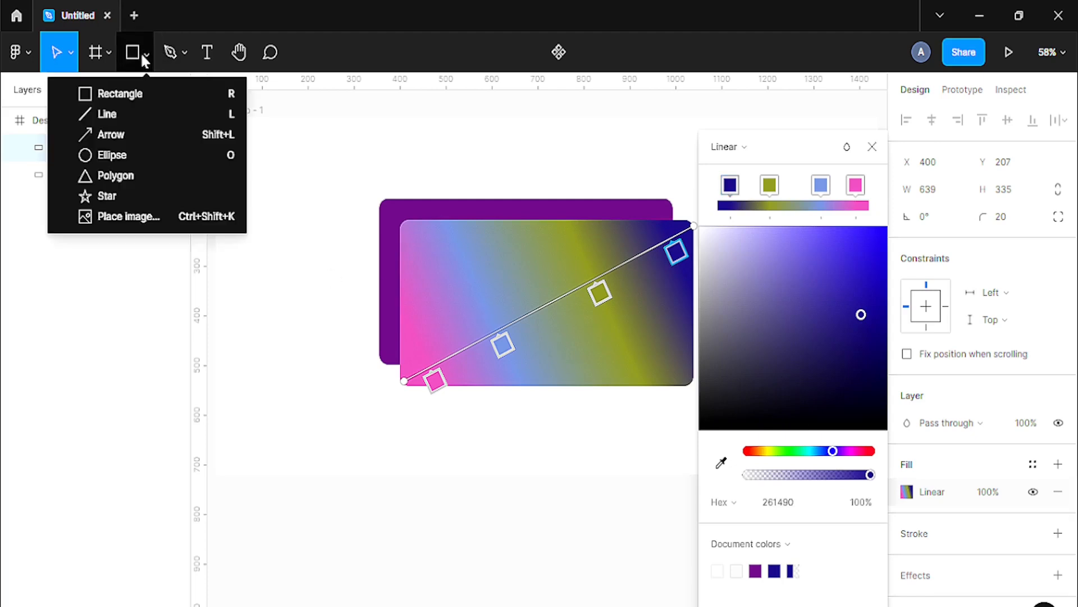
{"action": "left_click", "coordinate": [112, 155]}
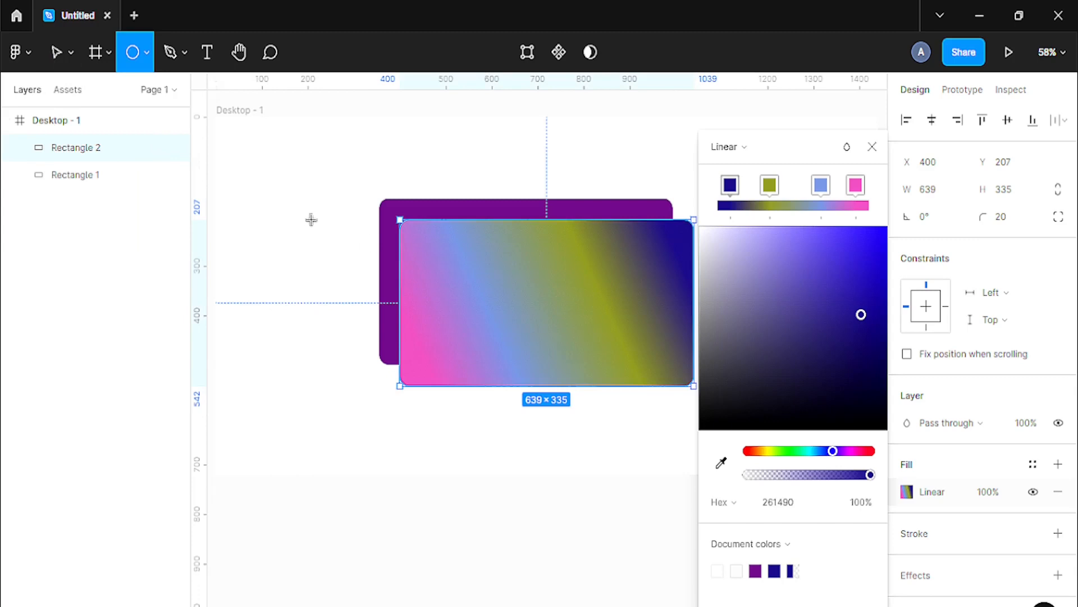
{"action": "mouse_move", "coordinate": [268, 186]}
{"action": "left_mouse_down"}
{"action": "mouse_move", "coordinate": [349, 275]}
{"action": "mouse_move", "coordinate": [337, 245]}
{"action": "mouse_move", "coordinate": [333, 296]}
{"action": "mouse_move", "coordinate": [350, 278]}
{"action": "mouse_move", "coordinate": [333, 230]}
{"action": "mouse_move", "coordinate": [373, 301]}
{"action": "mouse_move", "coordinate": [338, 284]}
{"action": "left_mouse_up"}
{"action": "key", "text": "shift"}
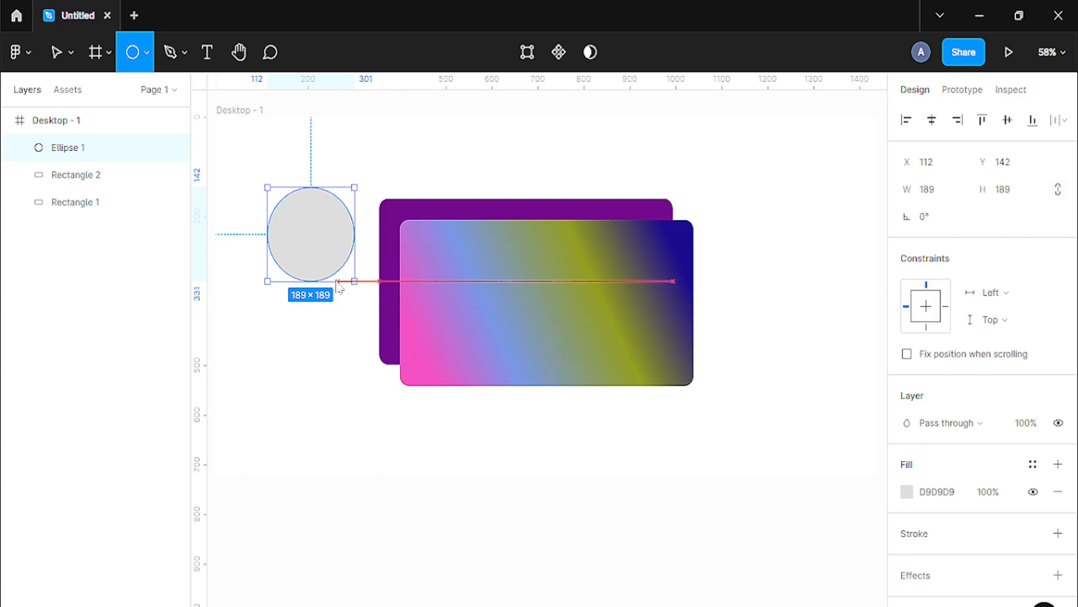
{"action": "mouse_move", "coordinate": [338, 285]}
{"action": "left_mouse_down"}
{"action": "mouse_move", "coordinate": [358, 303]}
{"action": "mouse_move", "coordinate": [347, 296]}
{"action": "left_mouse_up"}
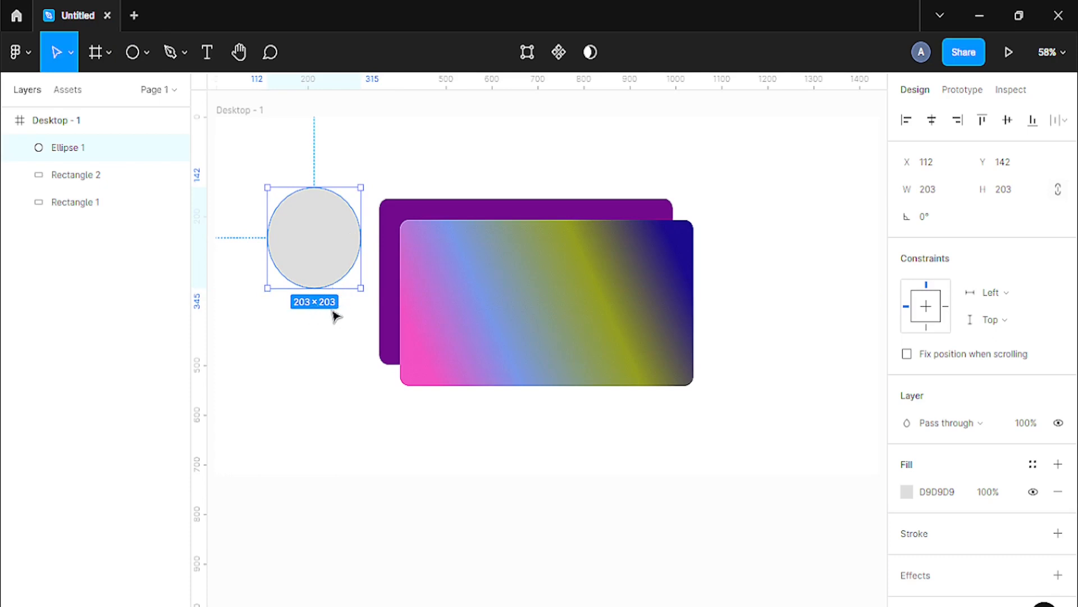
Step: Set the circle's width and height to 200
{"action": "left_click", "coordinate": [946, 194]}
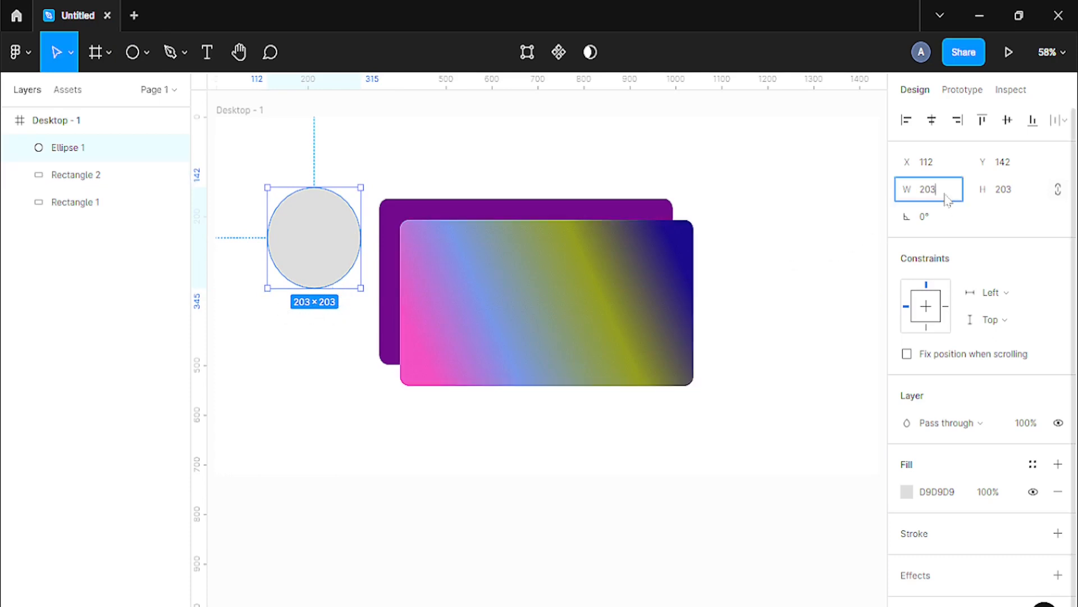
{"action": "type", "text": "200"}
{"action": "key", "text": "Tab"}
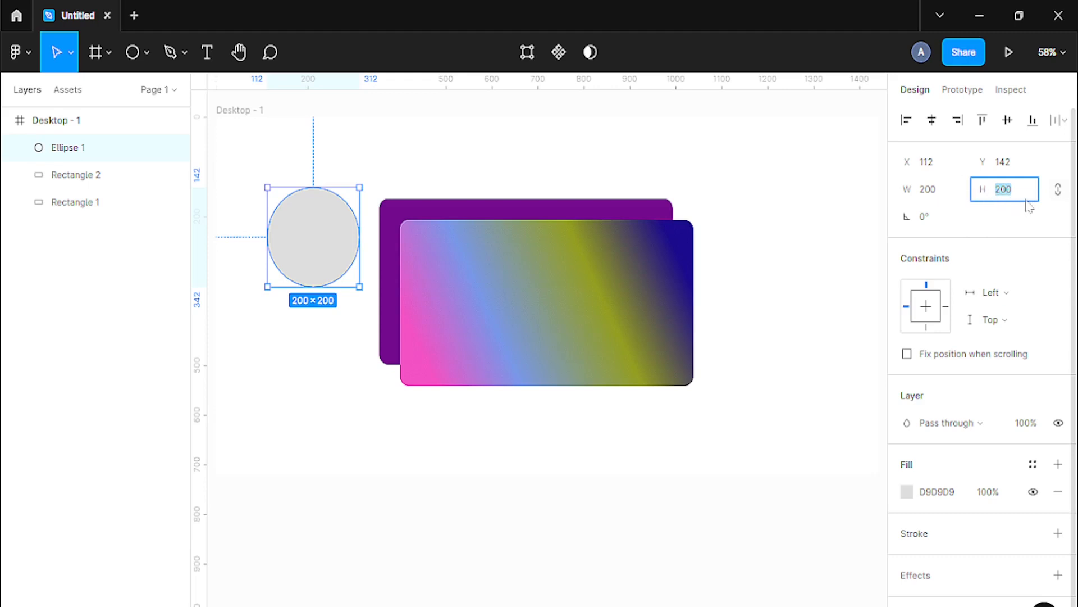
Step: Try a height of 250 on the circle and set it back to 200
{"action": "left_click", "coordinate": [1060, 191]}
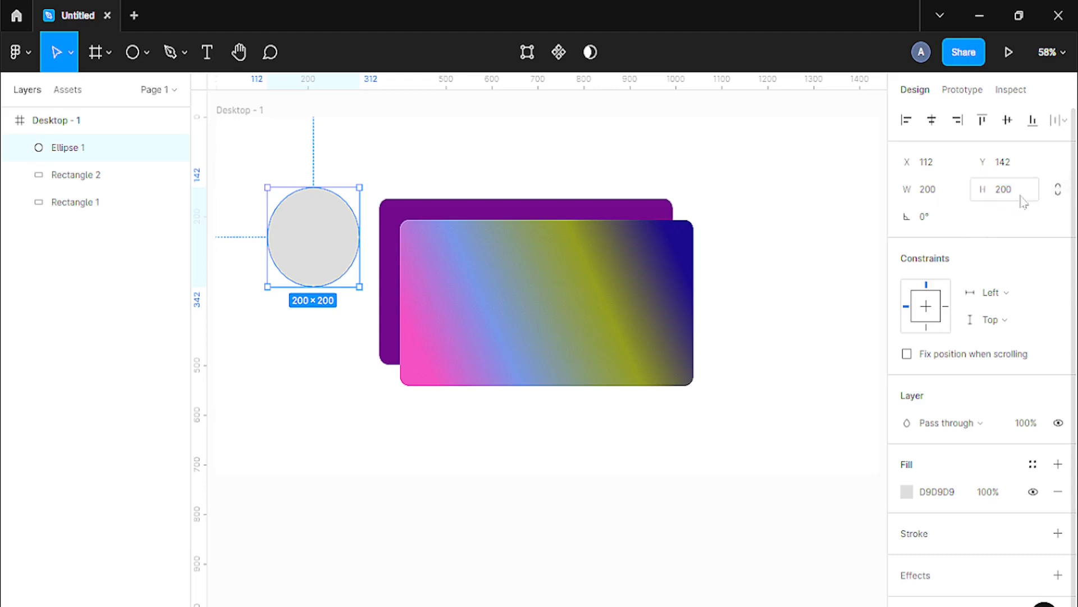
{"action": "left_click", "coordinate": [1022, 198]}
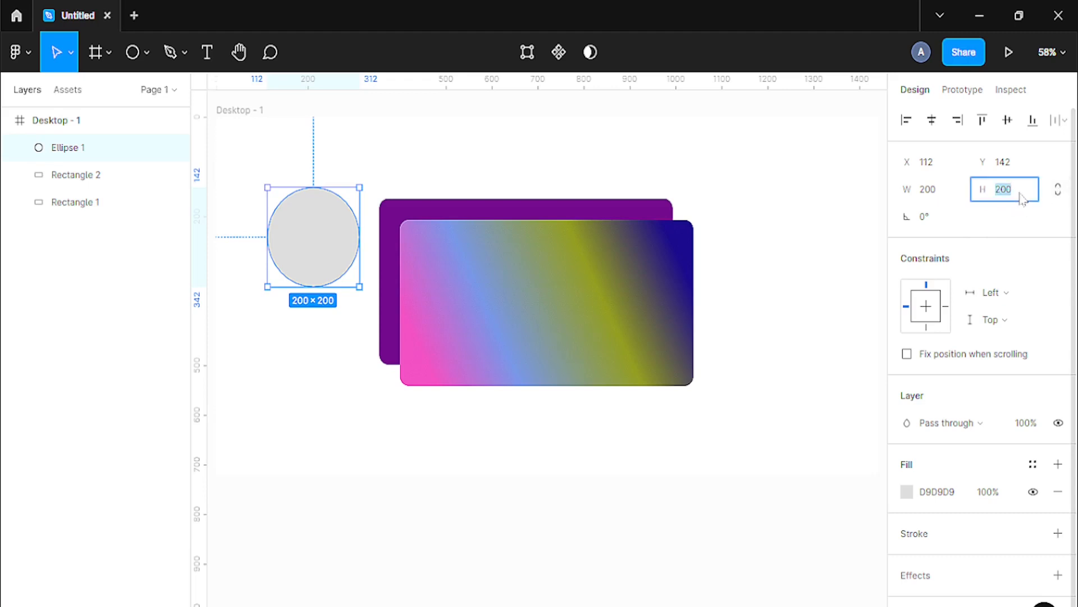
{"action": "type", "text": "25"}
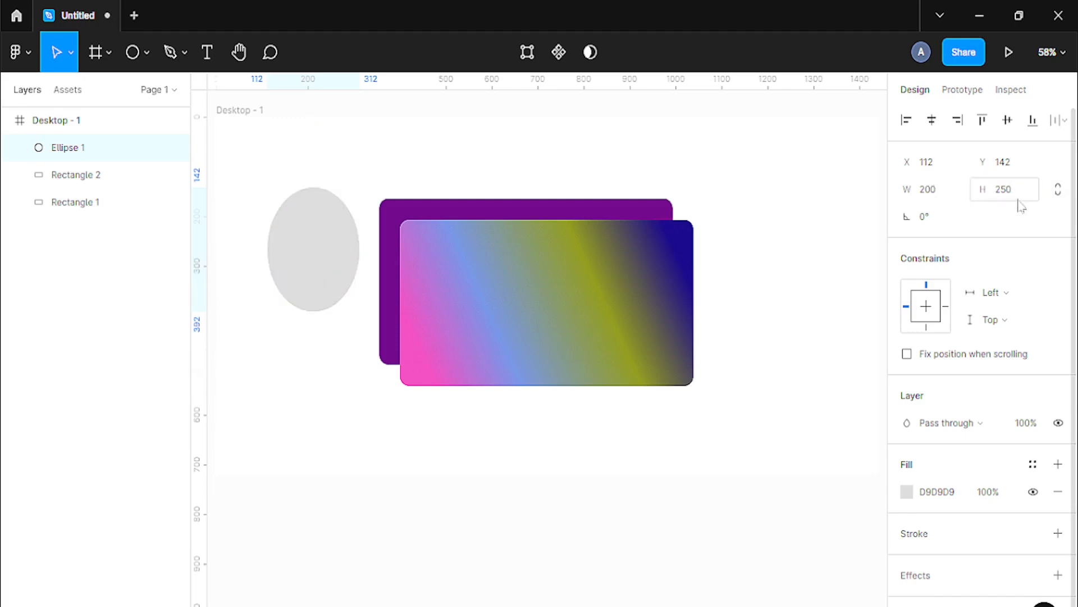
{"action": "key", "text": "Return"}
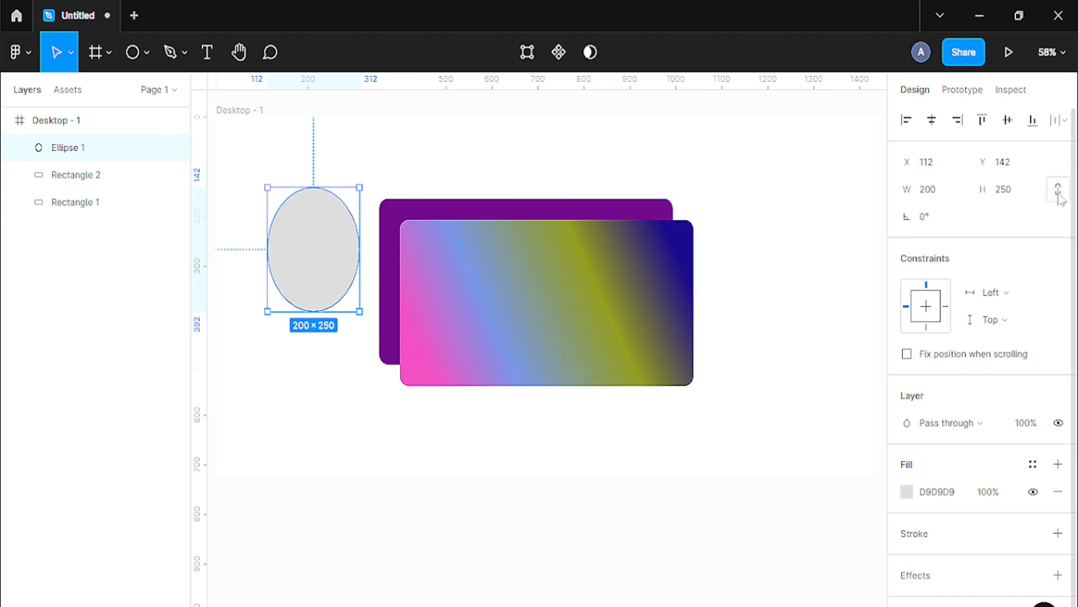
{"action": "left_click", "coordinate": [1020, 191]}
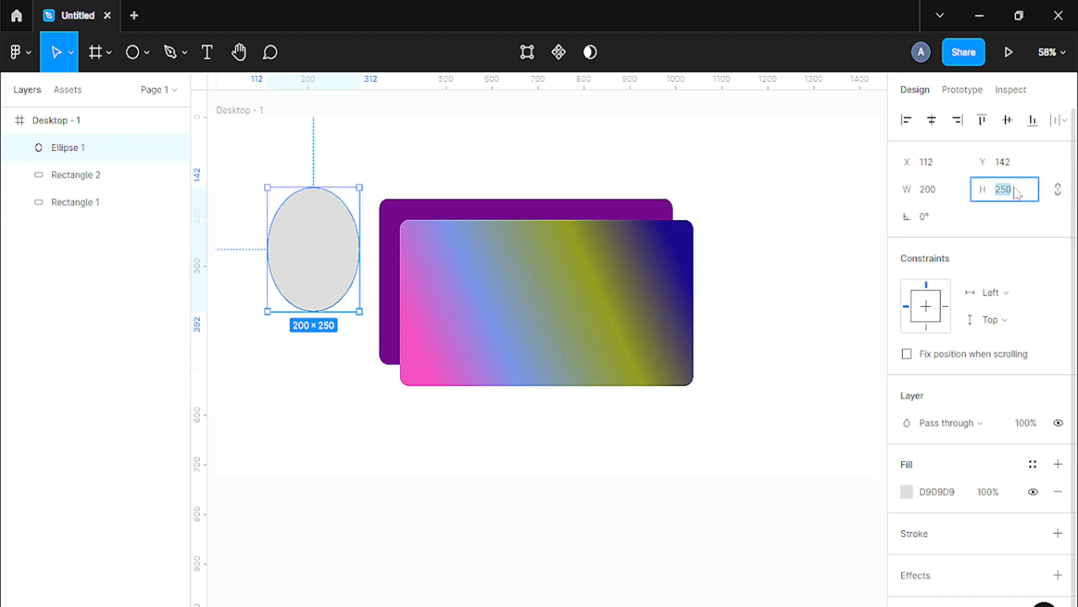
{"action": "type", "text": "25"}
{"action": "key", "text": "Return"}
{"action": "type", "text": "200"}
{"action": "key", "text": "Return"}
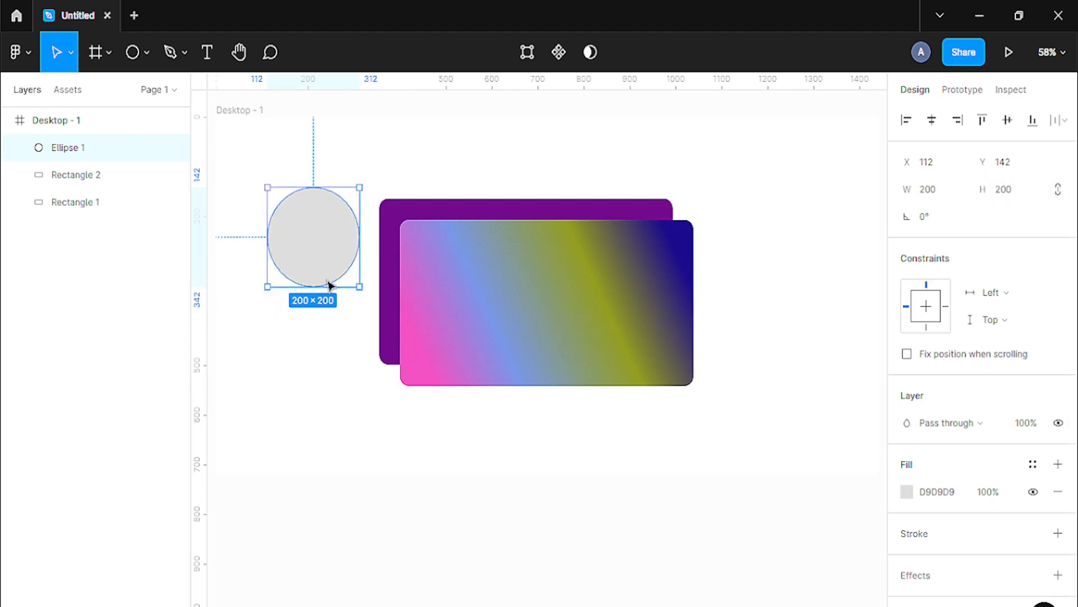
Step: Move the circle onto the middle of the gradient rectangle, vertically centred in the frame, at about X 619, Y 260
{"action": "left_click_drag", "start_coordinate": [318, 258], "coordinate": [544, 320]}
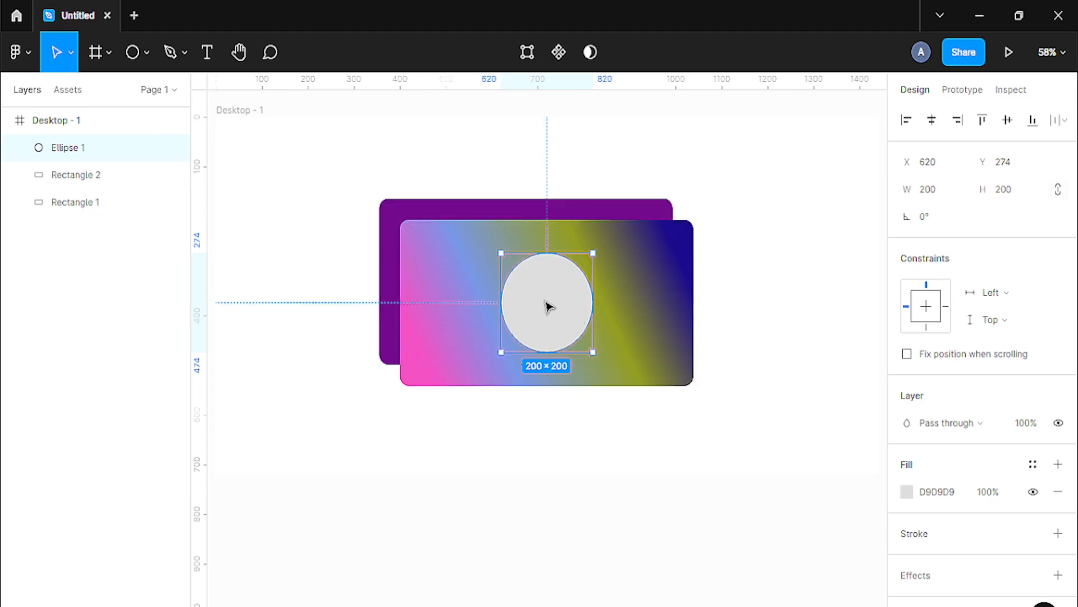
{"action": "mouse_move", "coordinate": [549, 305]}
{"action": "left_mouse_down"}
{"action": "mouse_move", "coordinate": [539, 274]}
{"action": "mouse_move", "coordinate": [545, 296]}
{"action": "left_mouse_up"}
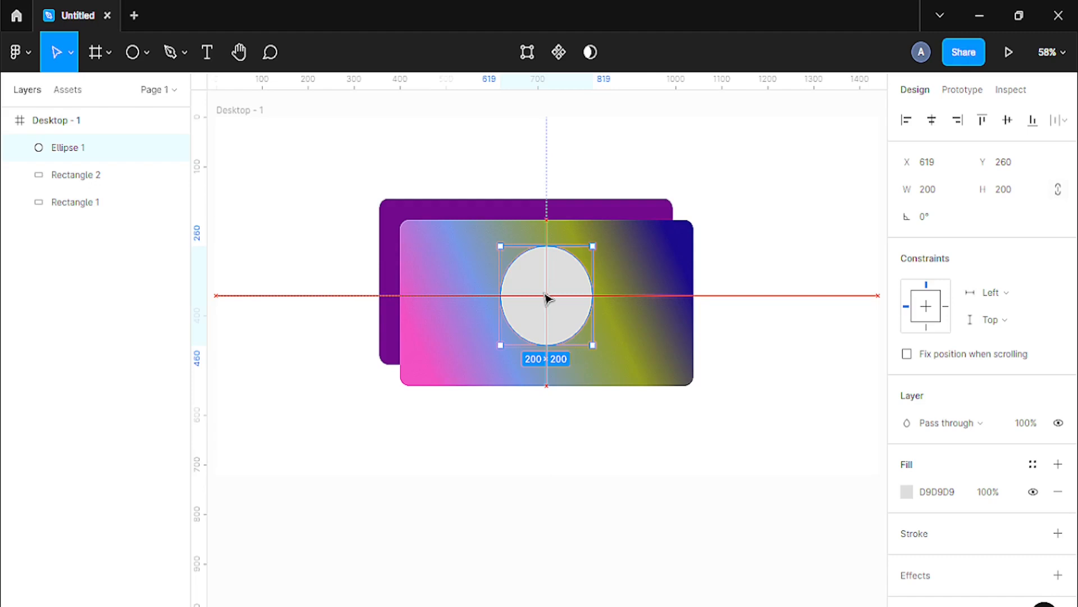
Step: Move the circle slightly down on the gradient rectangle to about Y 283, keeping it horizontally centred
{"action": "left_click_drag", "start_coordinate": [547, 298], "coordinate": [548, 304]}
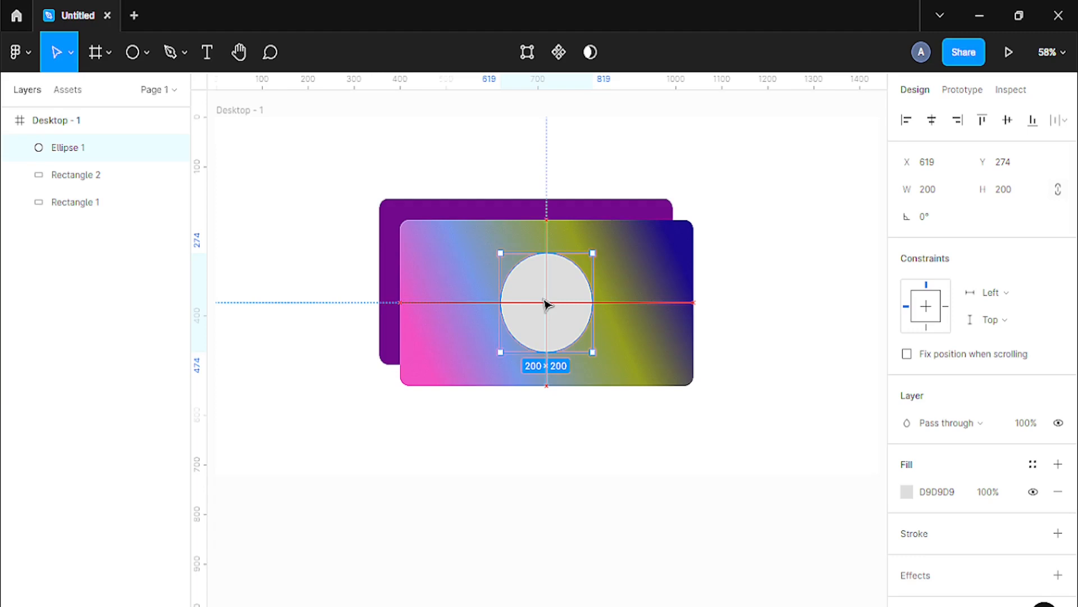
{"action": "left_click_drag", "start_coordinate": [547, 304], "coordinate": [546, 302]}
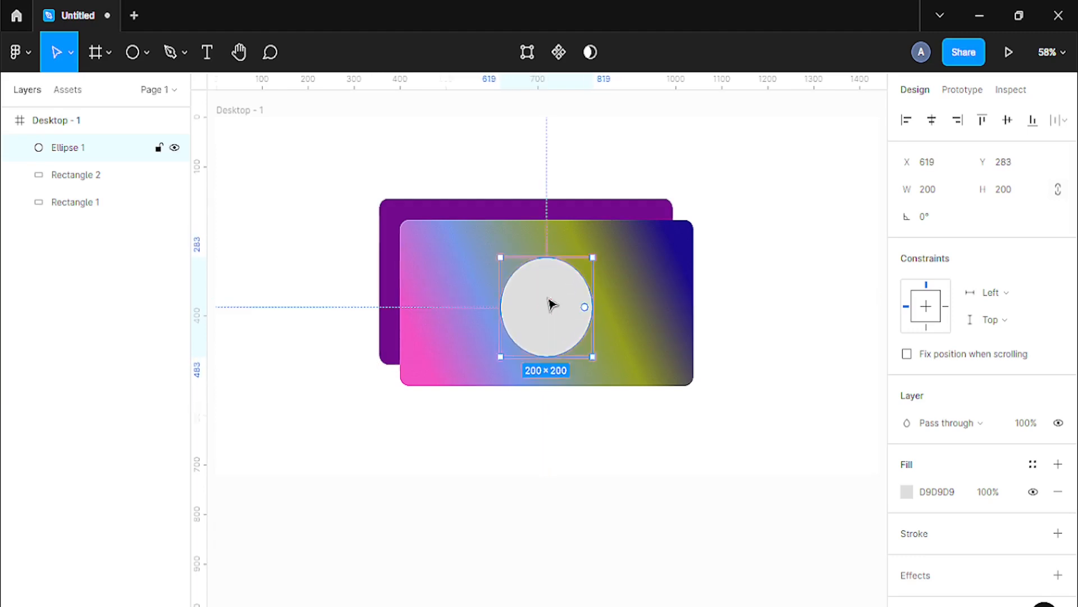
Step: Try selecting layers together: the circle with the gradient rectangle, all three shapes, and the circle with only the purple rectangle
{"action": "left_click", "coordinate": [653, 291]}
{"action": "left_click", "coordinate": [60, 156]}
{"action": "left_click", "coordinate": [75, 181], "text": "shift"}
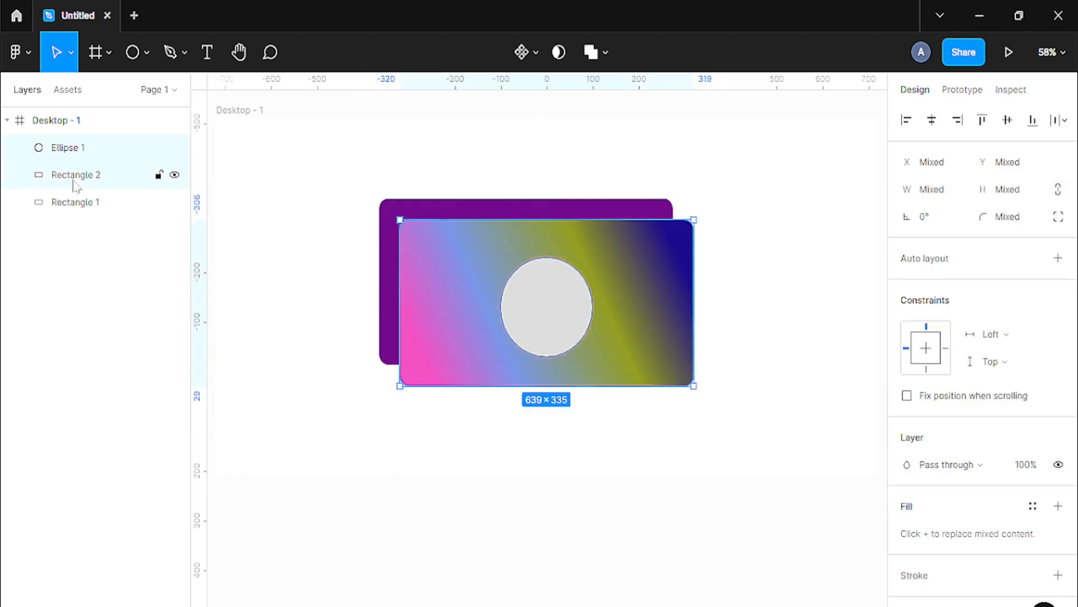
{"action": "left_click", "coordinate": [78, 151]}
{"action": "left_click", "coordinate": [87, 205], "text": "shift"}
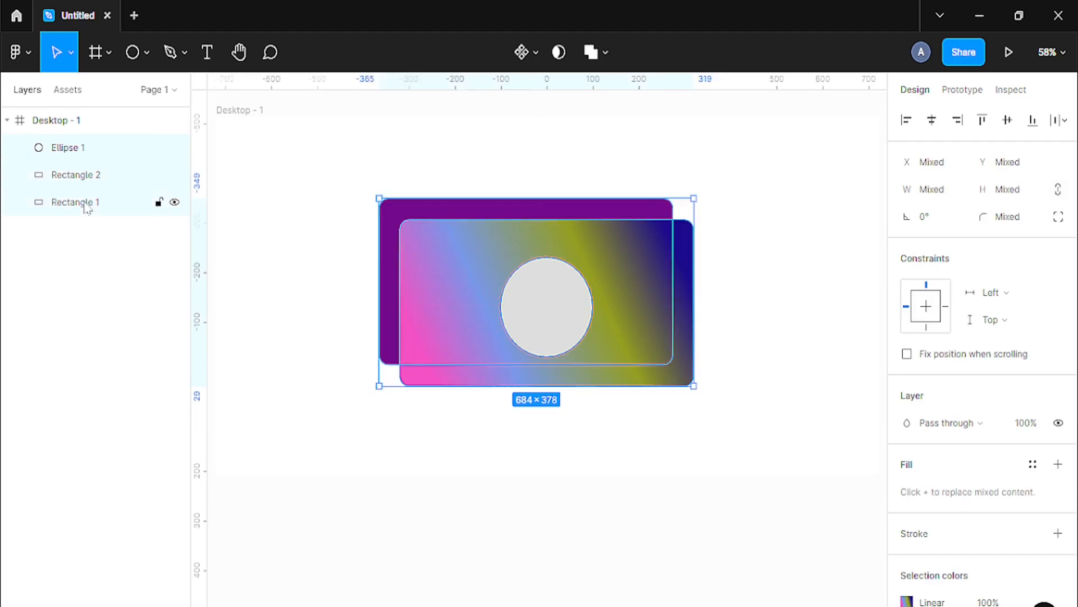
{"action": "left_click", "coordinate": [84, 175]}
{"action": "left_click", "coordinate": [83, 148]}
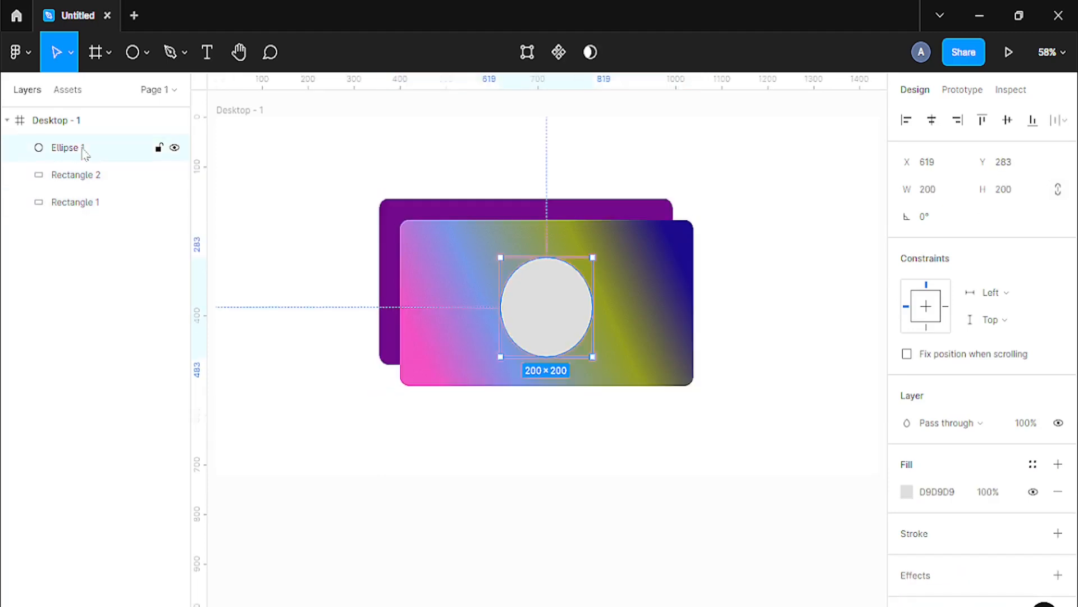
{"action": "left_click", "coordinate": [85, 203], "text": "shift"}
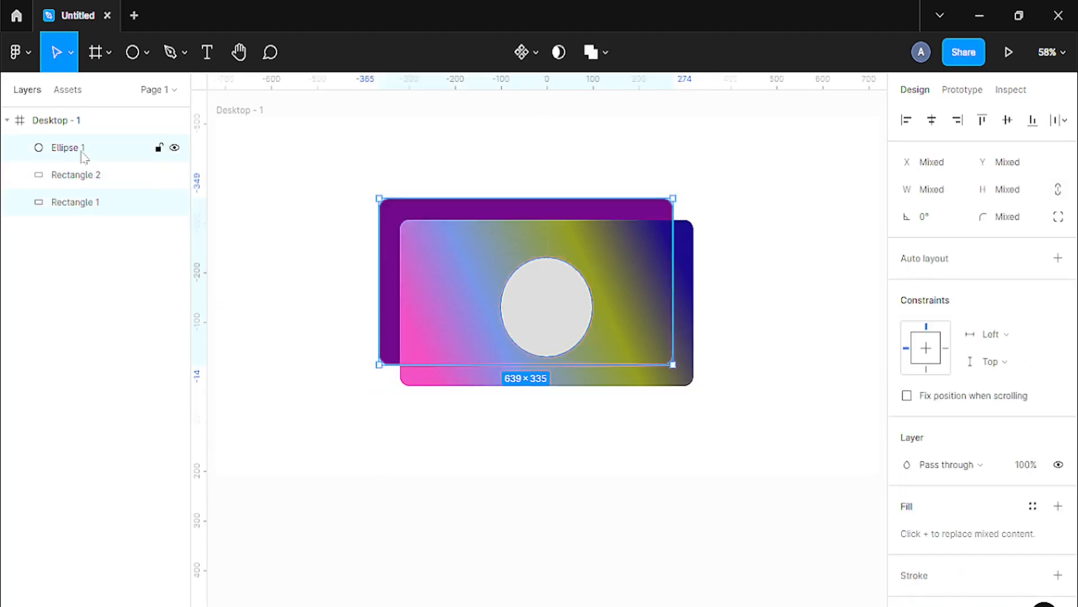
Step: Rename the purple rectangle's layer to "Retangulo Roxo" and the gradient rectangle's layer to "Retangulo Gradiente"
{"action": "left_click", "coordinate": [101, 209]}
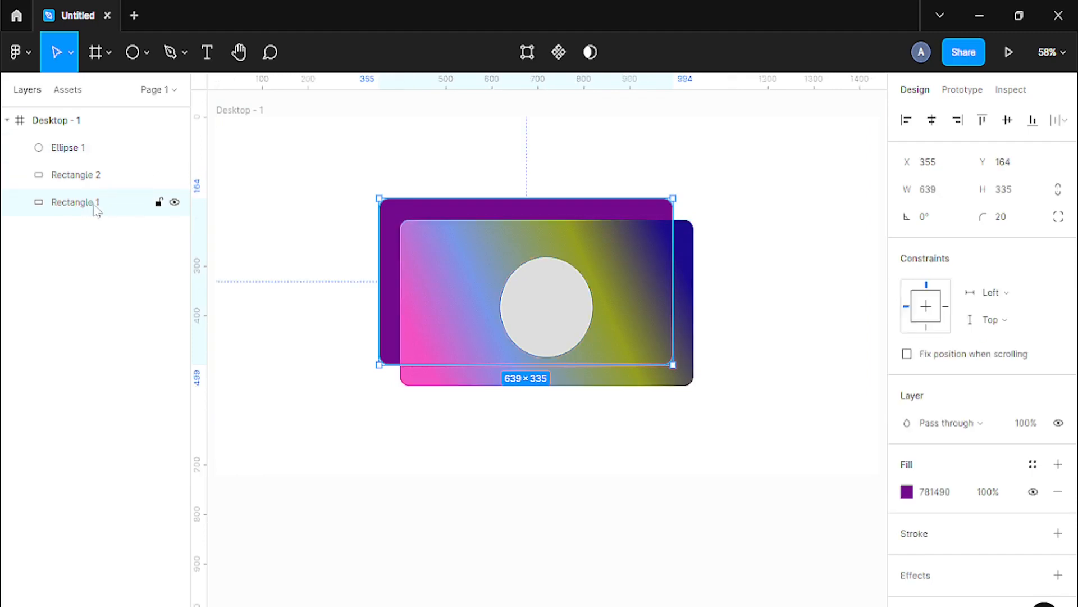
{"action": "double_click", "coordinate": [75, 203]}
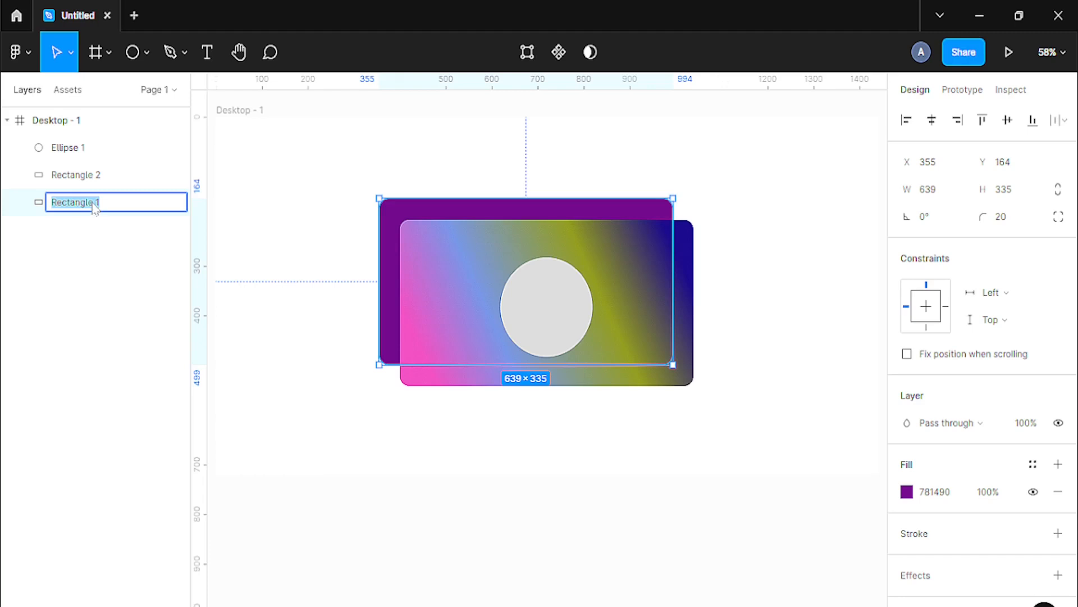
{"action": "type", "text": "Ret"}
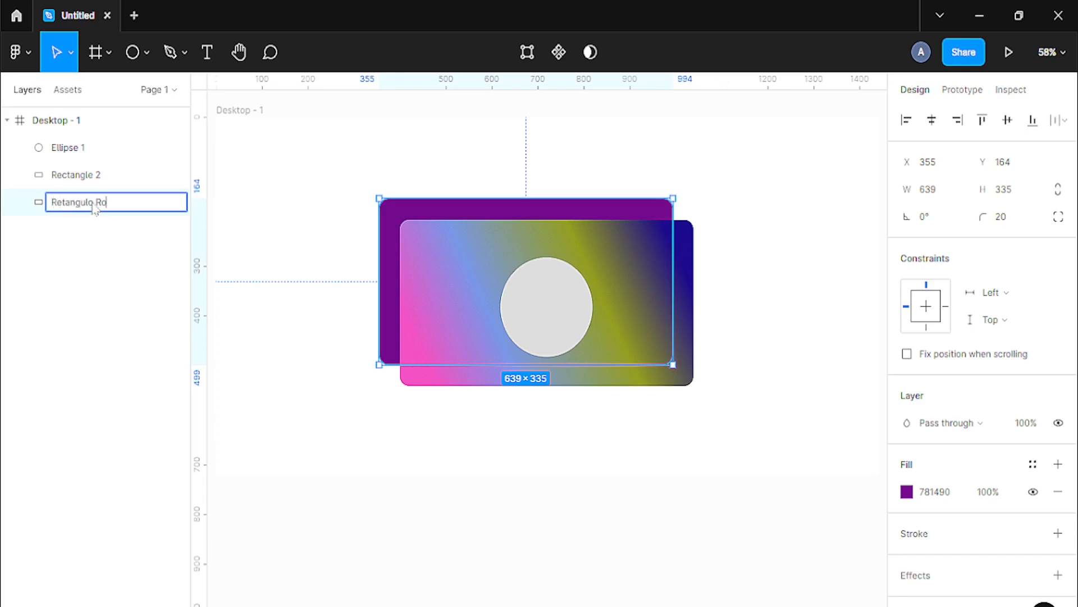
{"action": "left_click", "coordinate": [79, 176]}
{"action": "double_click", "coordinate": [77, 176]}
{"action": "type", "text": "Retangulo Gradiente"}
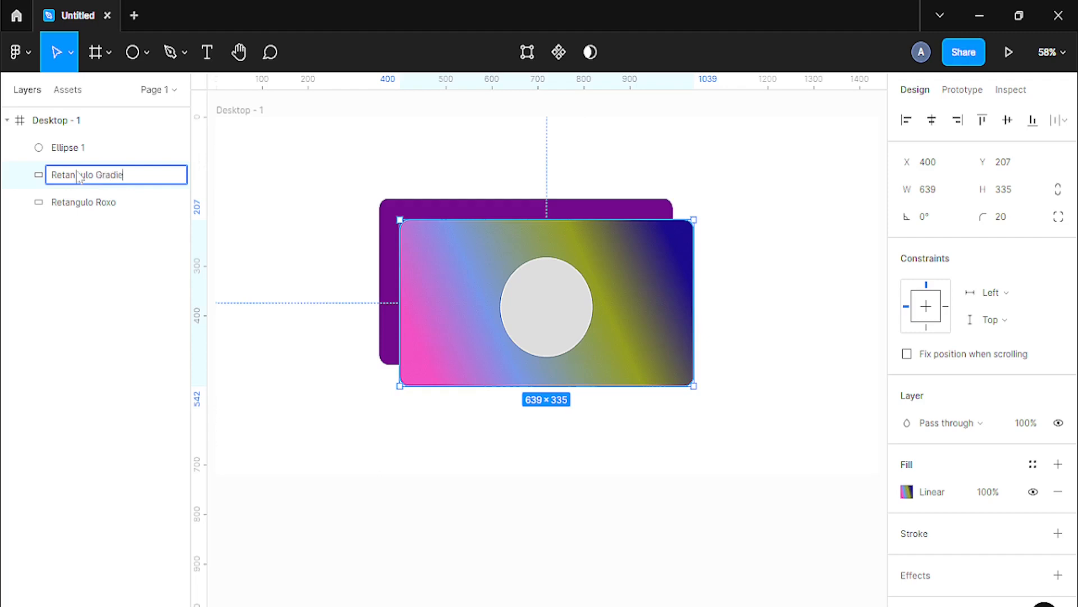
Step: Rename the circle's layer to "Circulo"
{"action": "left_click", "coordinate": [66, 148]}
{"action": "double_click", "coordinate": [68, 150]}
{"action": "type", "text": "Circulo"}
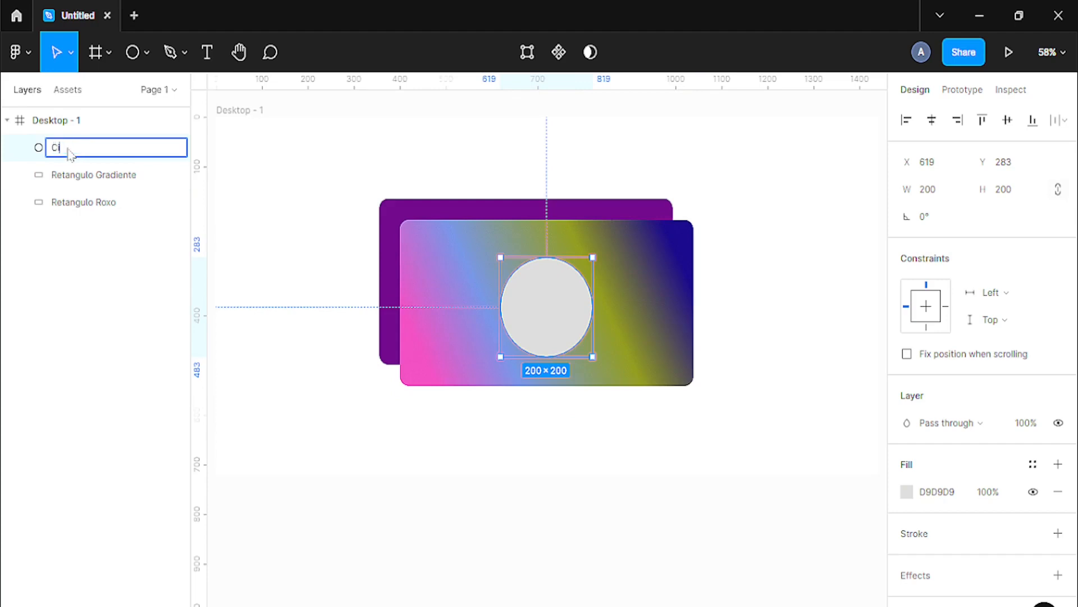
{"action": "left_click", "coordinate": [84, 174]}
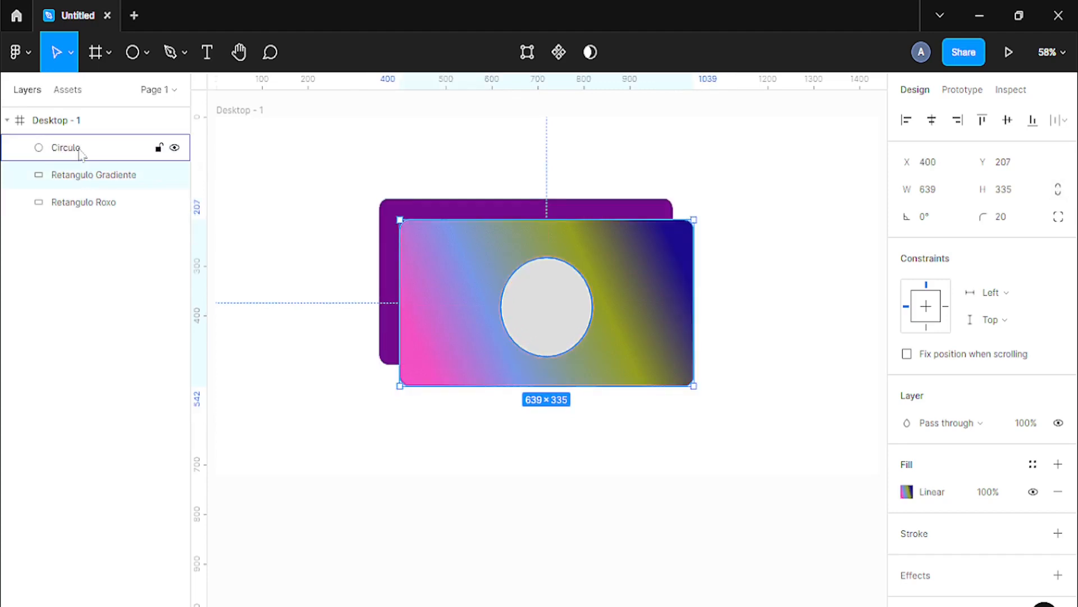
Step: Align the circle and the gradient rectangle on their horizontal and vertical centres
{"action": "left_click", "coordinate": [81, 151]}
{"action": "right_click", "coordinate": [77, 152]}
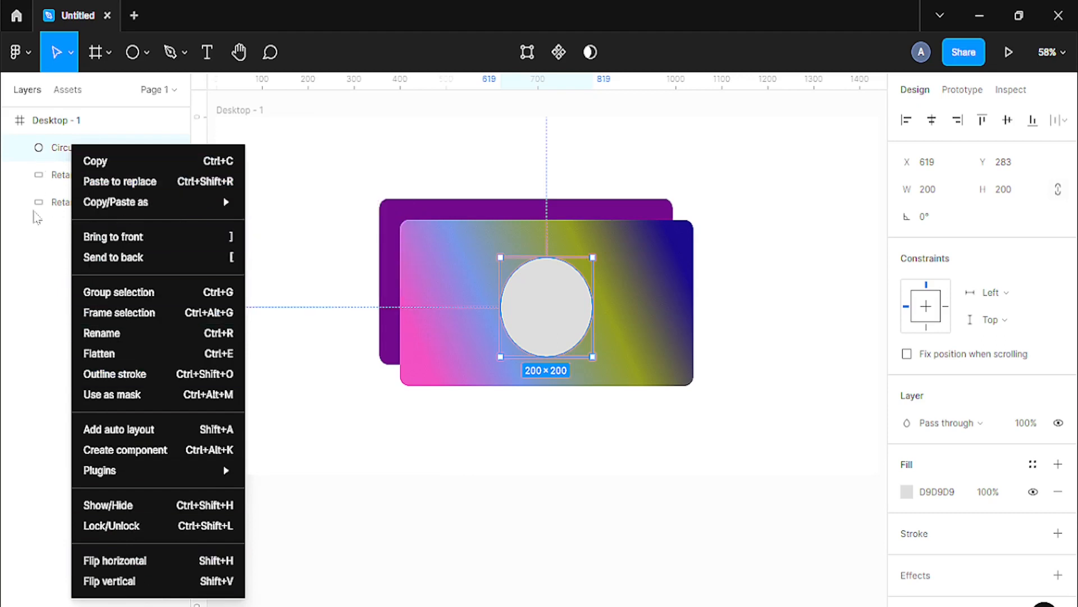
{"action": "left_click", "coordinate": [39, 248]}
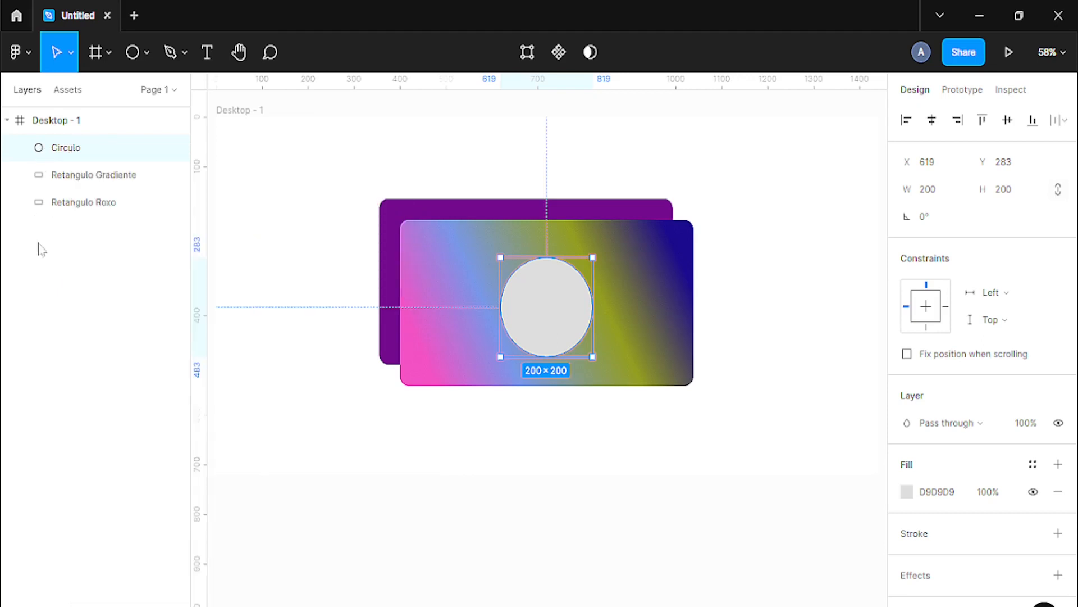
{"action": "left_click", "coordinate": [66, 176], "text": "shift"}
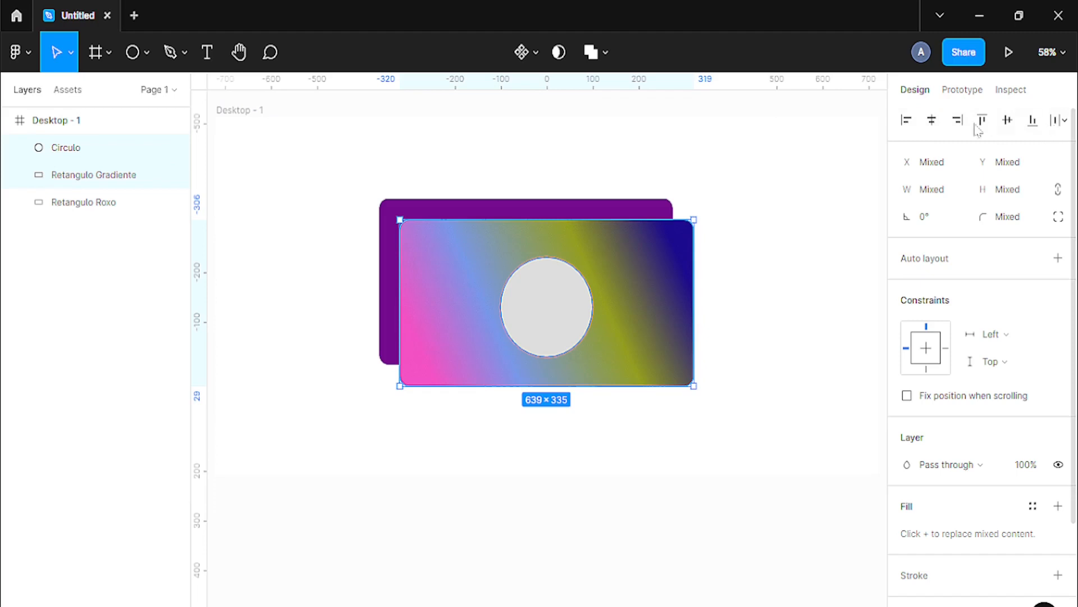
{"action": "left_click", "coordinate": [932, 121]}
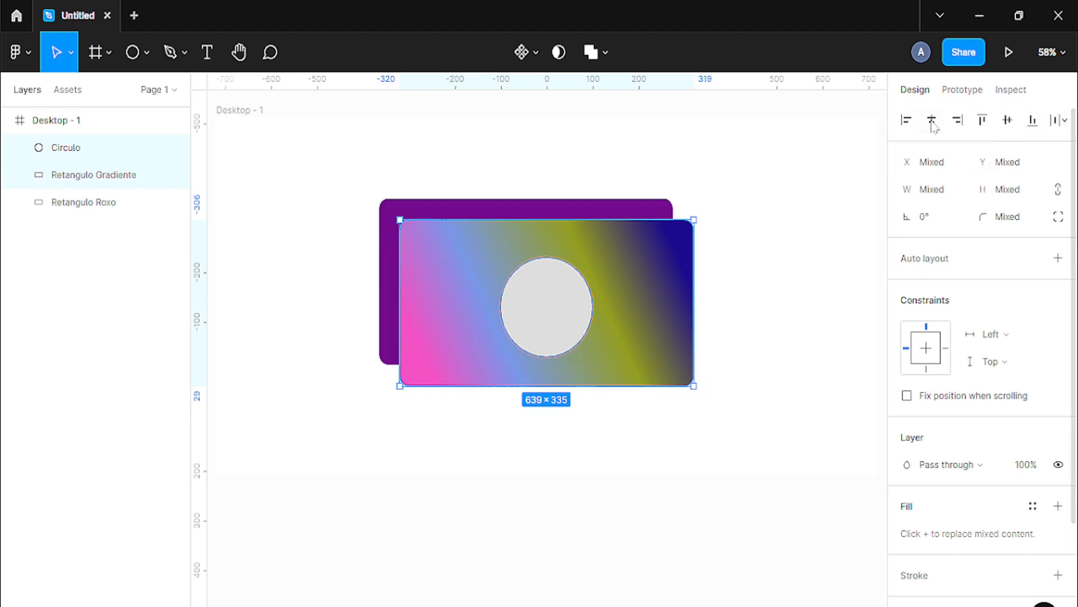
{"action": "left_click", "coordinate": [1013, 124]}
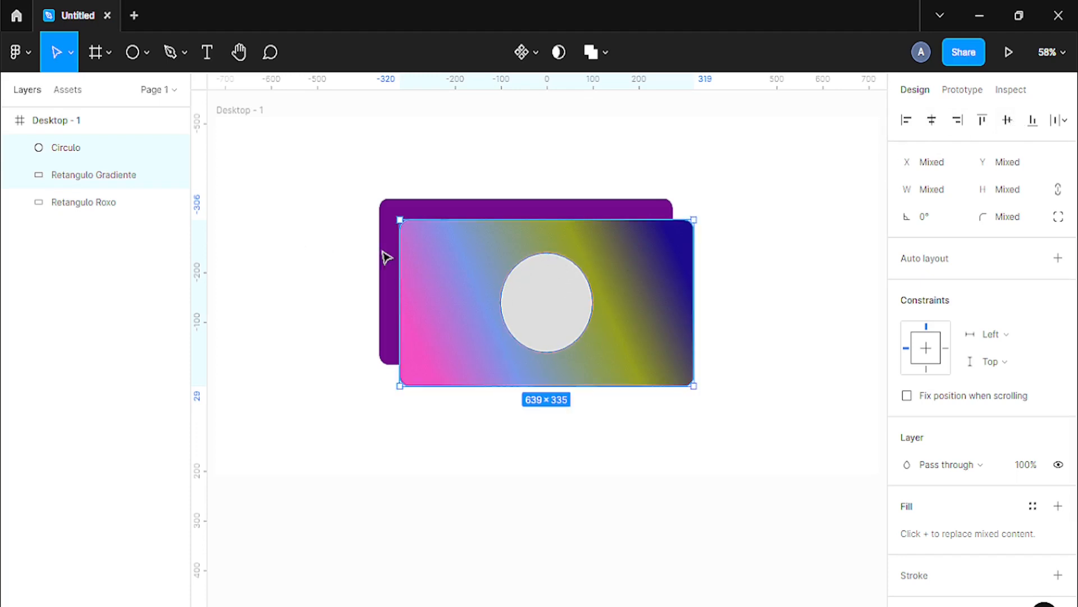
Step: Change the circle's solid fill to the dark purple 642A80
{"action": "left_click", "coordinate": [534, 306]}
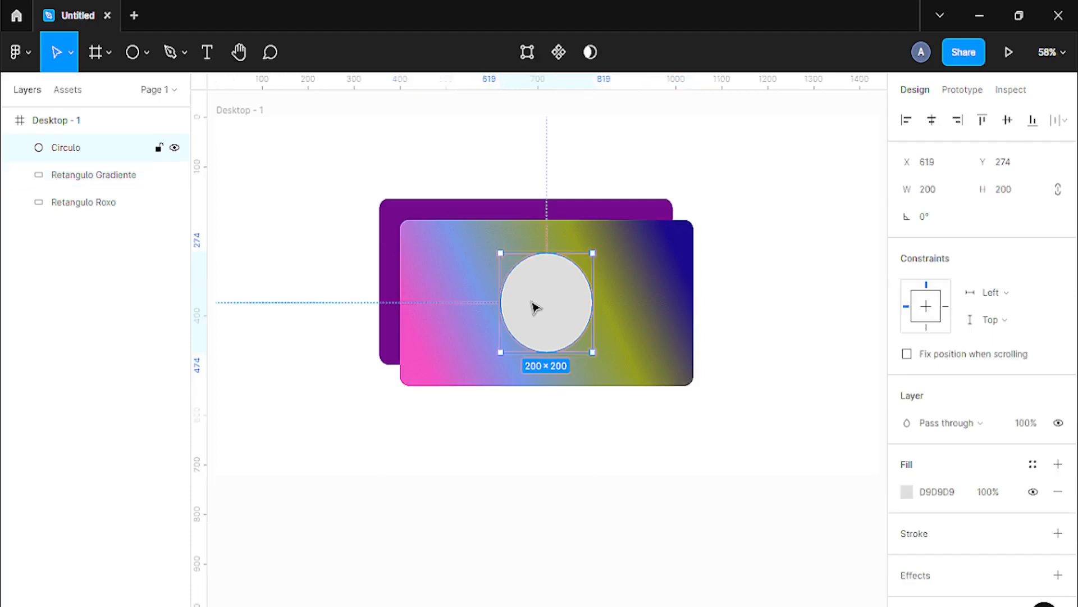
{"action": "left_click", "coordinate": [907, 492]}
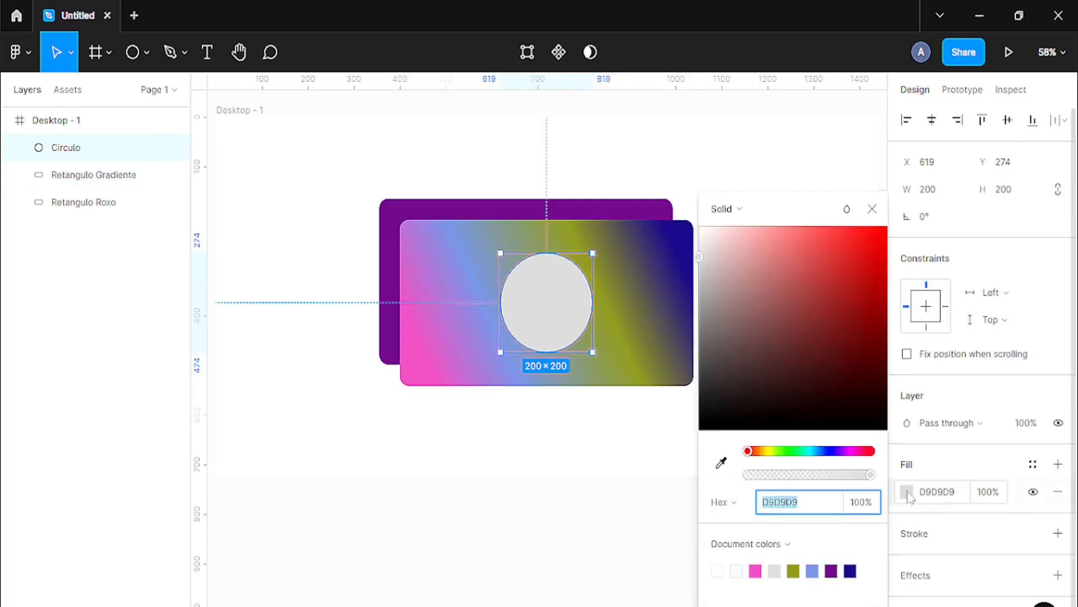
{"action": "left_click", "coordinate": [827, 330]}
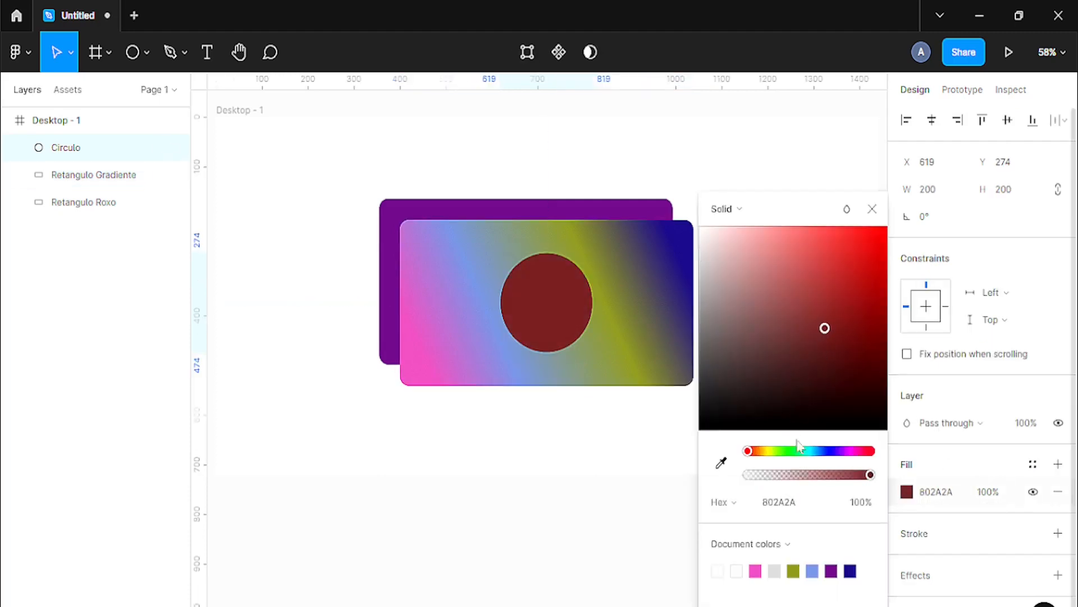
{"action": "left_click_drag", "start_coordinate": [820, 451], "coordinate": [846, 459]}
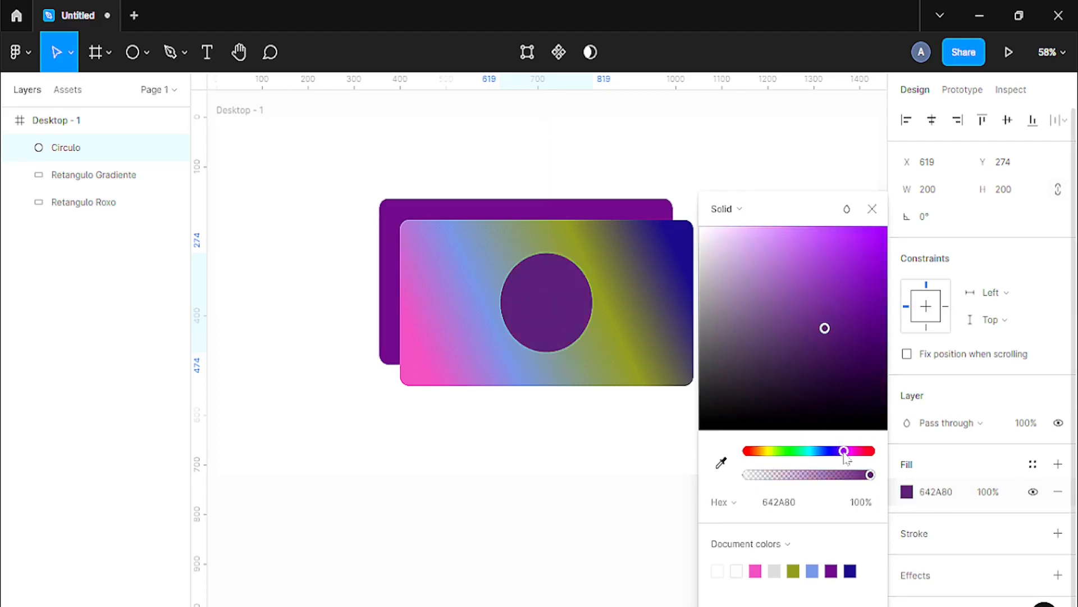
Step: Convert the circle's fill to a radial gradient and replace its transparent end stop with a fully opaque 642A80 stop
{"action": "left_click", "coordinate": [736, 211]}
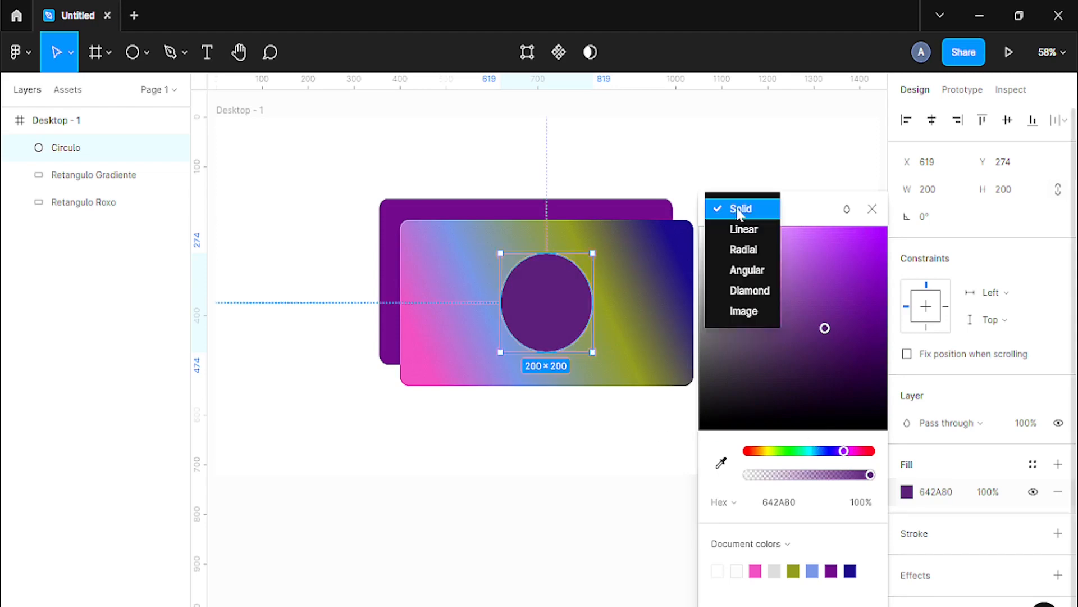
{"action": "left_click", "coordinate": [744, 249]}
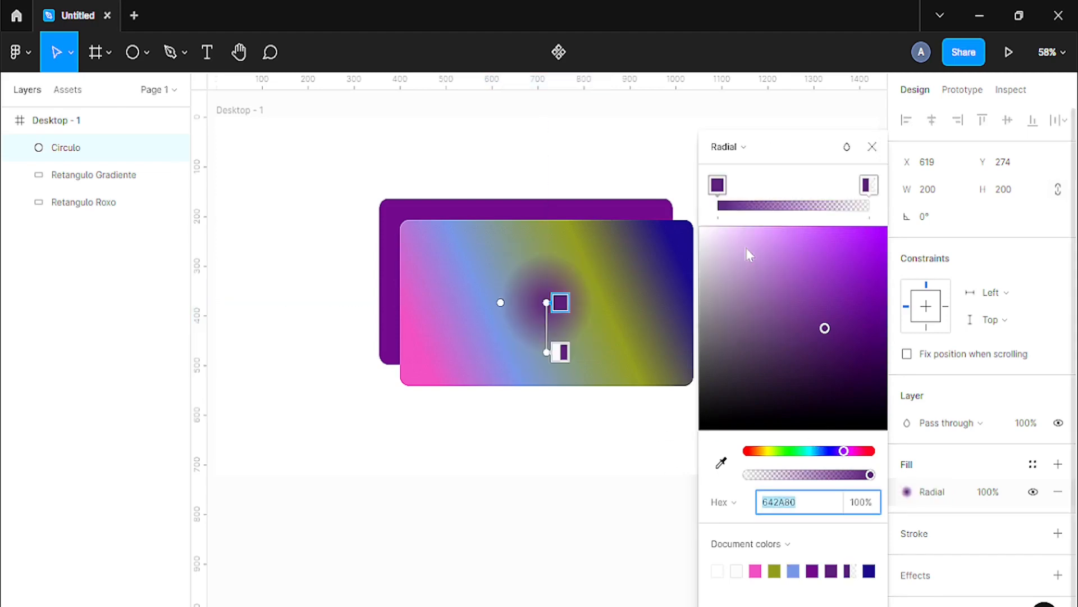
{"action": "left_click", "coordinate": [868, 185]}
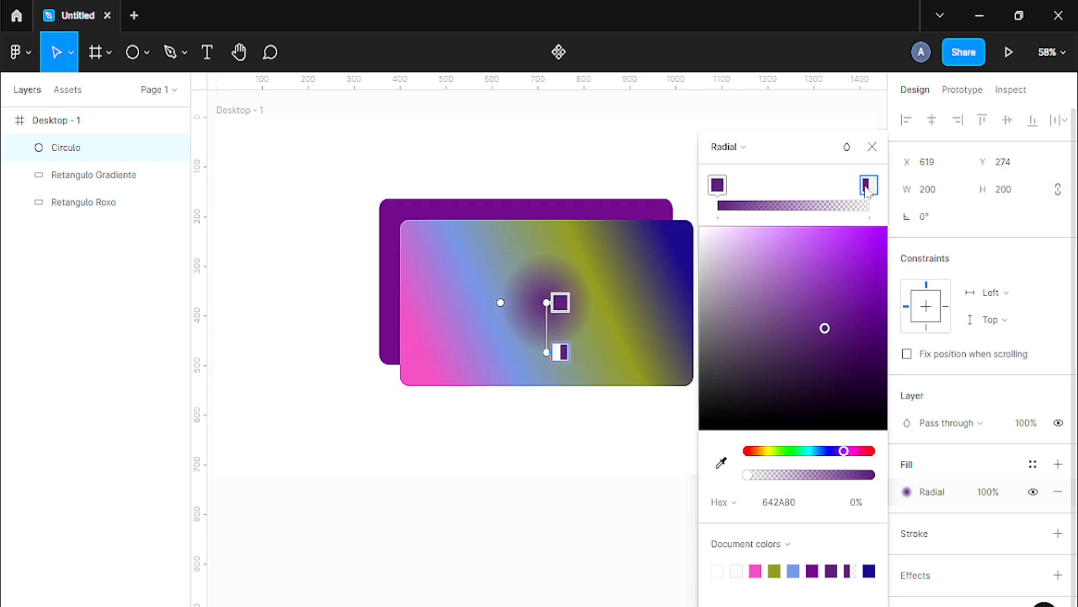
{"action": "key", "text": "Delete"}
{"action": "left_click", "coordinate": [867, 189]}
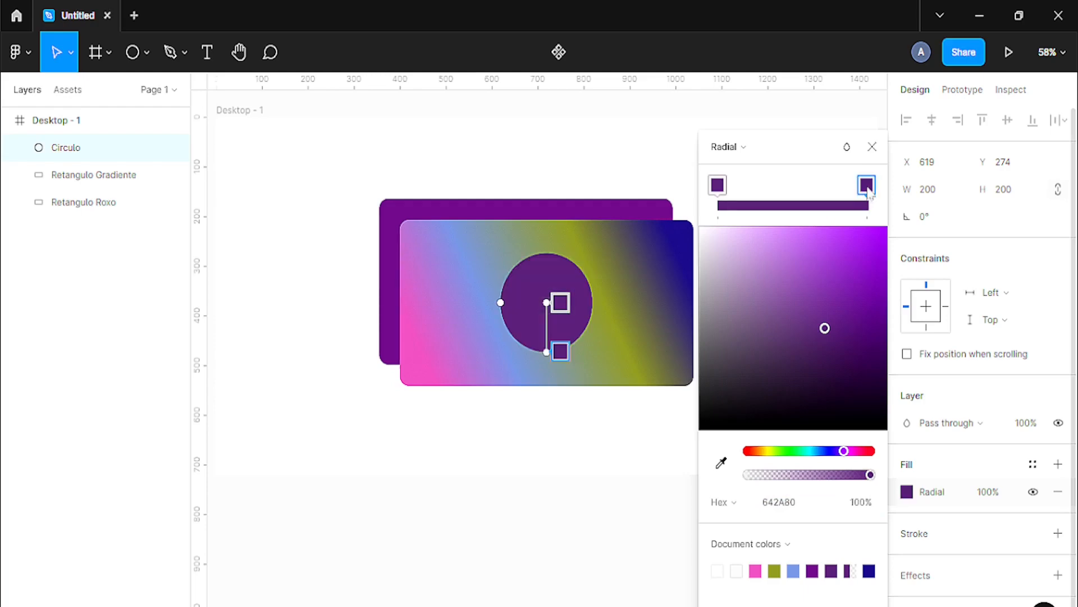
Step: Add a middle stop to the circle's radial gradient and colour it bright purple AA30E3
{"action": "left_click", "coordinate": [758, 188]}
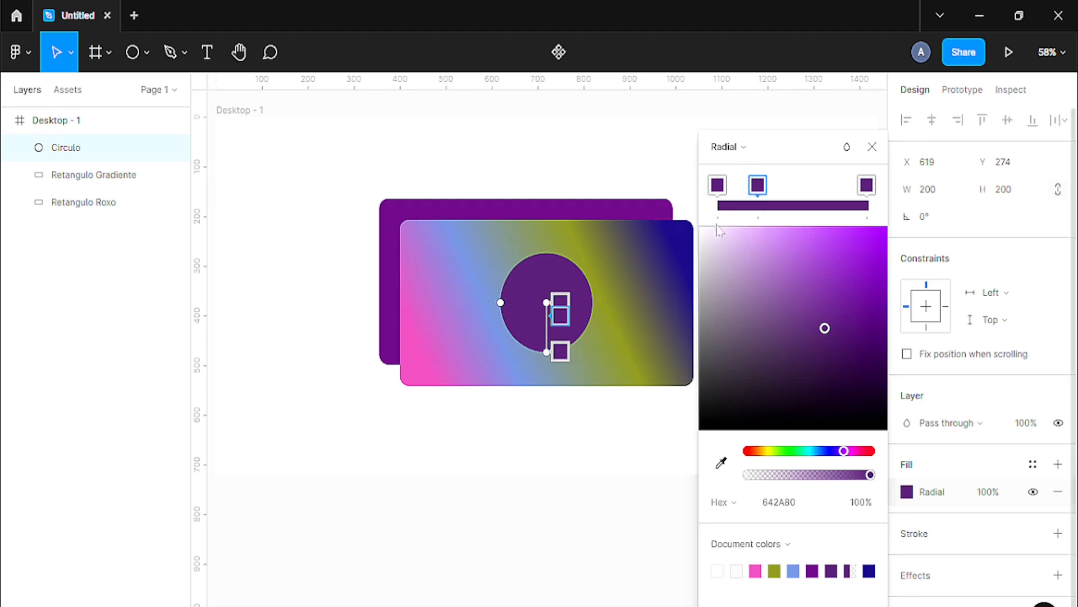
{"action": "left_click_drag", "start_coordinate": [762, 188], "coordinate": [781, 188]}
{"action": "left_click_drag", "start_coordinate": [857, 254], "coordinate": [848, 250]}
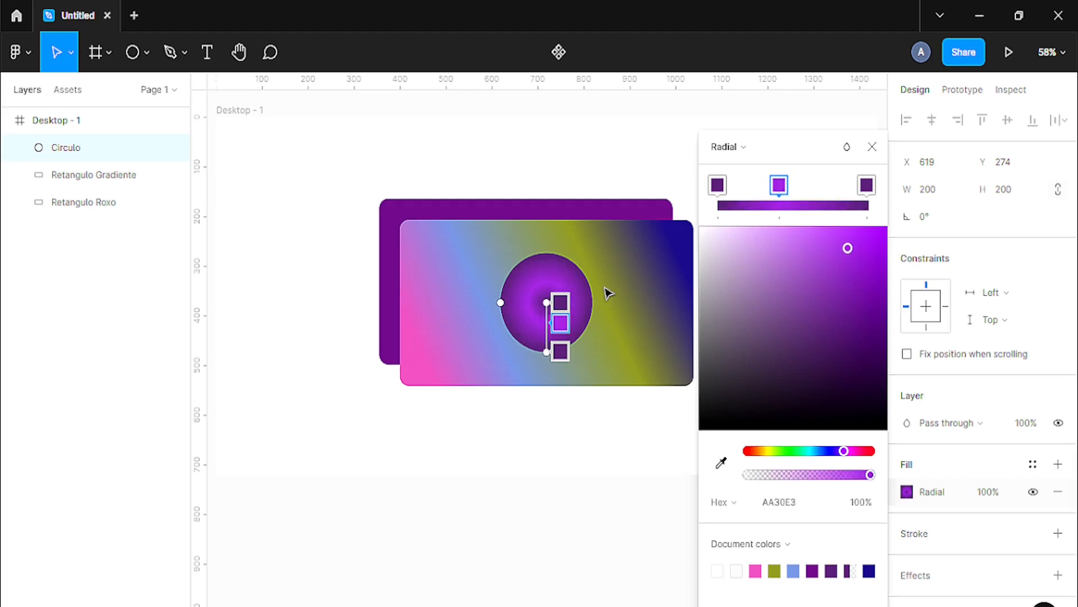
Step: Recolour the gradient's inner stop to light purple C555FA and shift it and the middle stop slightly outward
{"action": "left_click", "coordinate": [561, 308]}
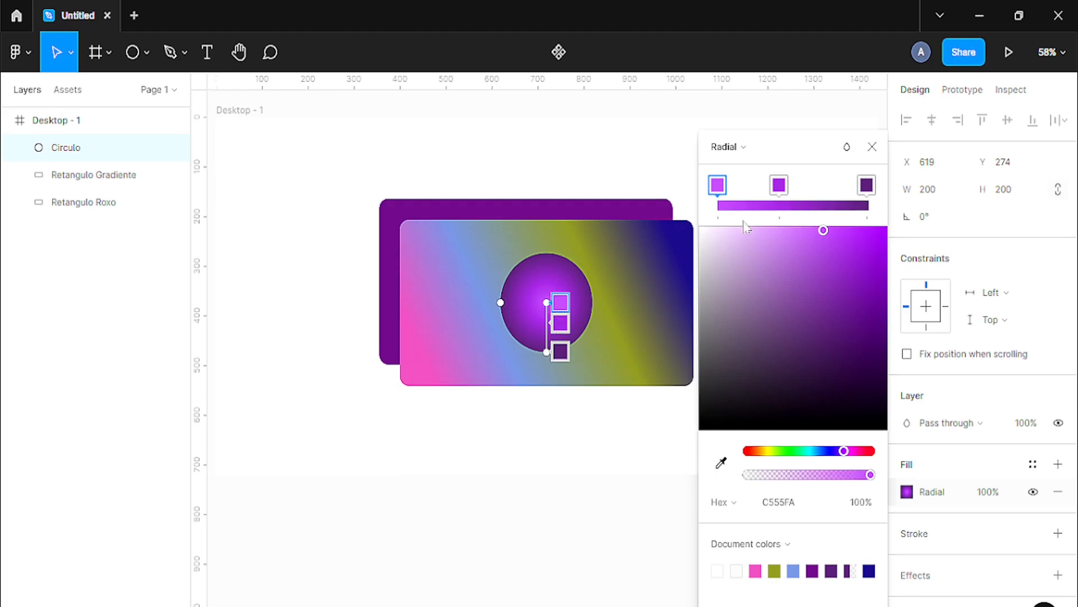
{"action": "left_click_drag", "start_coordinate": [721, 187], "coordinate": [733, 185]}
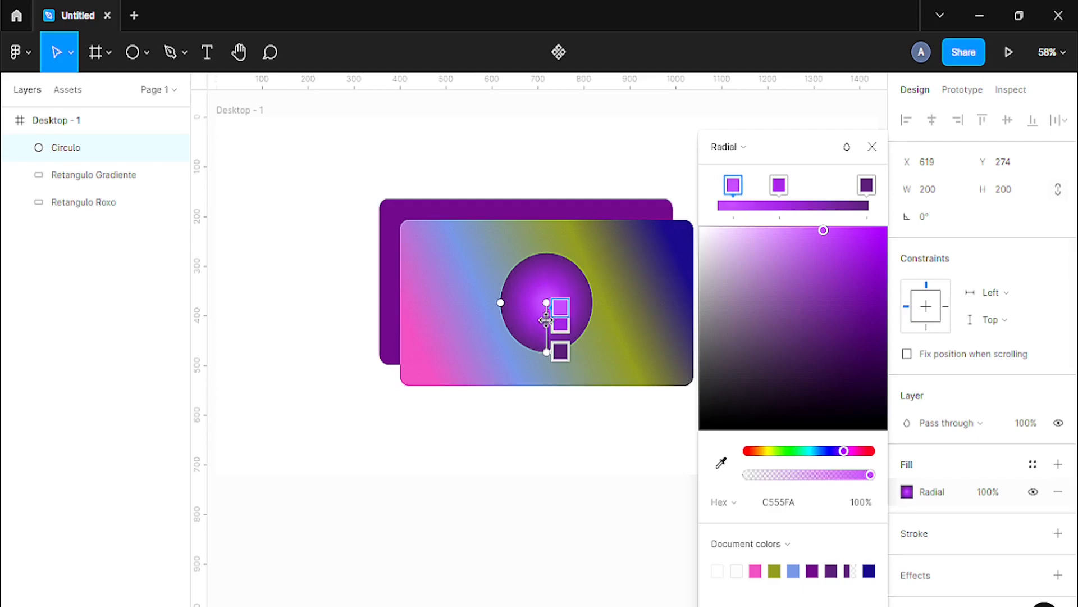
{"action": "mouse_move", "coordinate": [554, 324]}
{"action": "left_mouse_down"}
{"action": "mouse_move", "coordinate": [551, 315]}
{"action": "mouse_move", "coordinate": [554, 325]}
{"action": "left_mouse_up"}
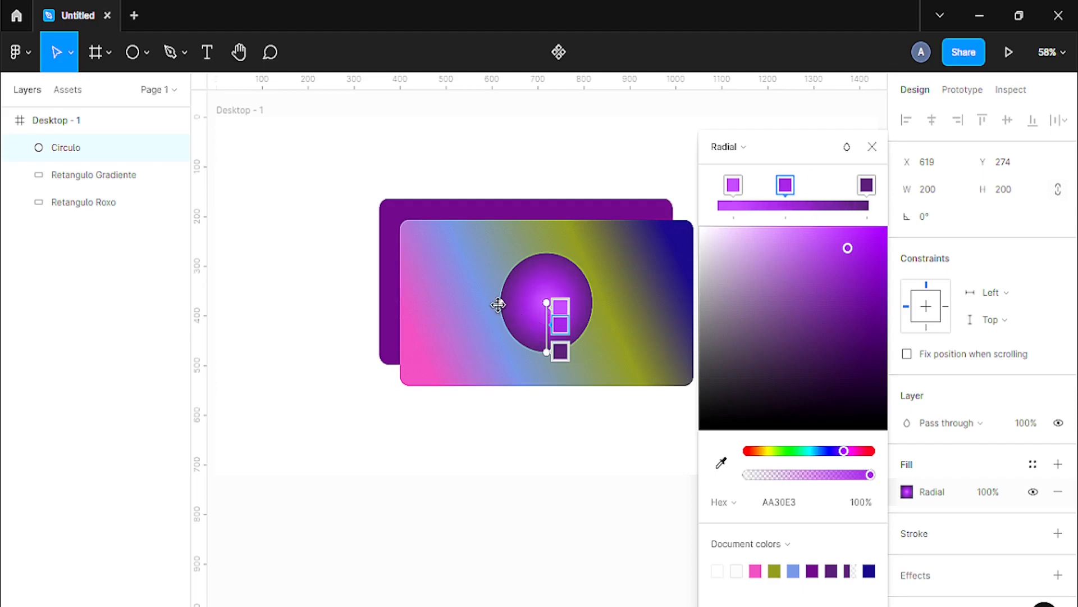
Step: Shrink and rotate the radial gradient inside the circle, with the inner stop at its centre and the middle stop nearer the end
{"action": "mouse_move", "coordinate": [499, 303]}
{"action": "left_mouse_down"}
{"action": "mouse_move", "coordinate": [529, 305]}
{"action": "mouse_move", "coordinate": [500, 302]}
{"action": "left_mouse_up"}
{"action": "left_click_drag", "start_coordinate": [546, 352], "coordinate": [560, 329]}
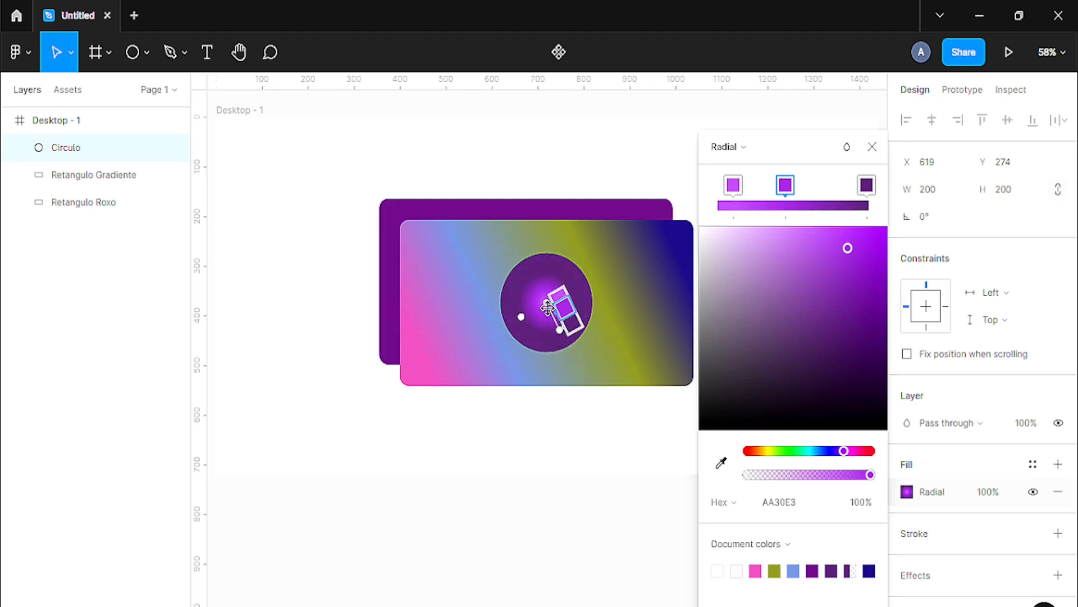
{"action": "left_click_drag", "start_coordinate": [547, 303], "coordinate": [546, 301]}
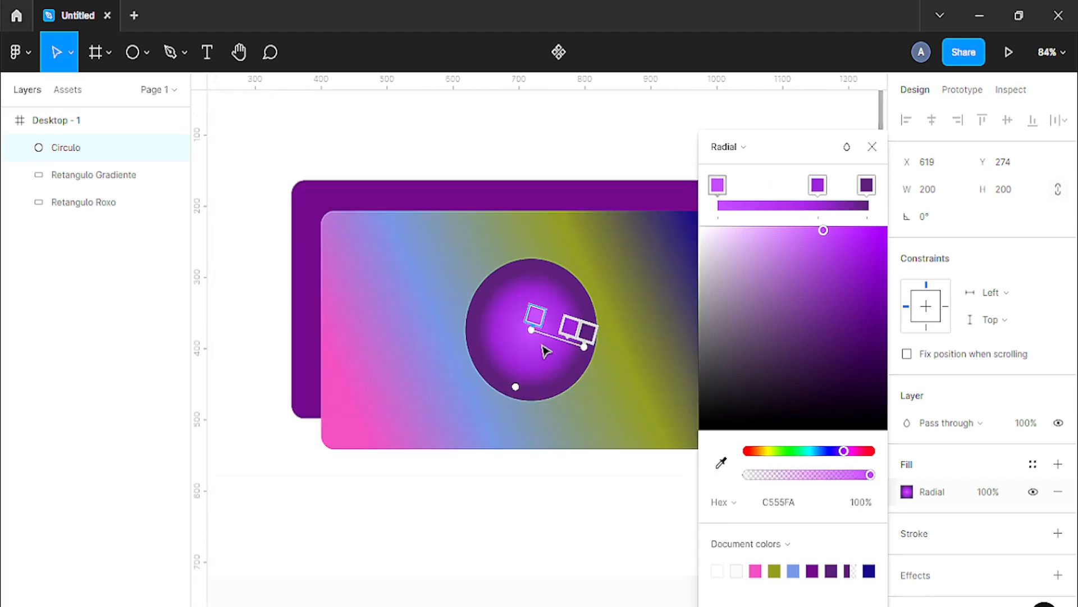
Step: Shift the radial gradient's centre toward the circle's upper right as an off-centre highlight and finish editing the fill
{"action": "scroll", "coordinate": [544, 348], "scroll_direction": "up", "scroll_amount": 5}
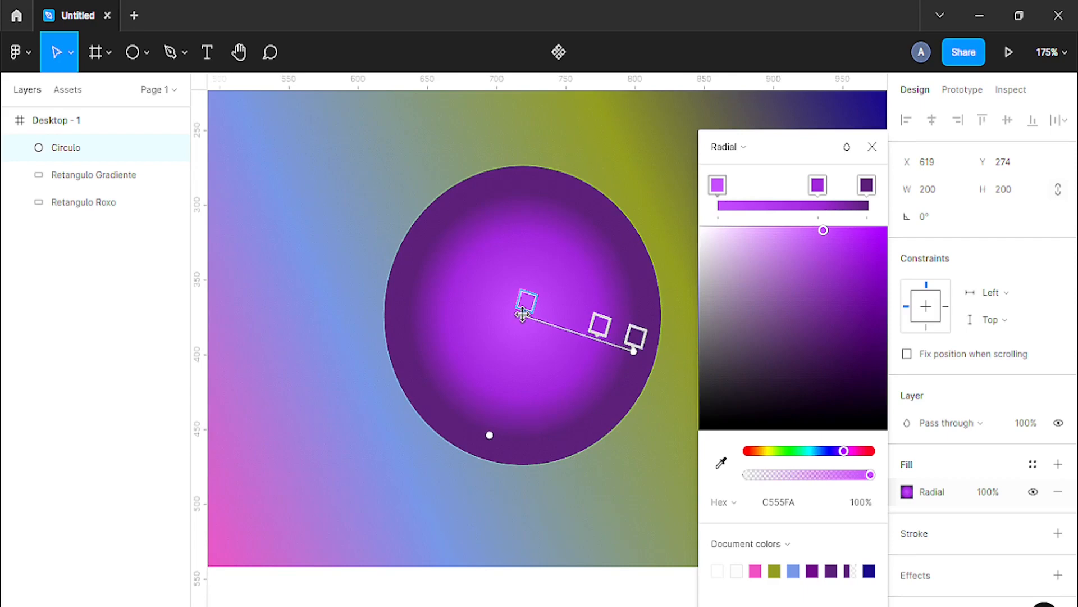
{"action": "left_click_drag", "start_coordinate": [521, 315], "coordinate": [553, 289]}
{"action": "key", "text": "Escape"}
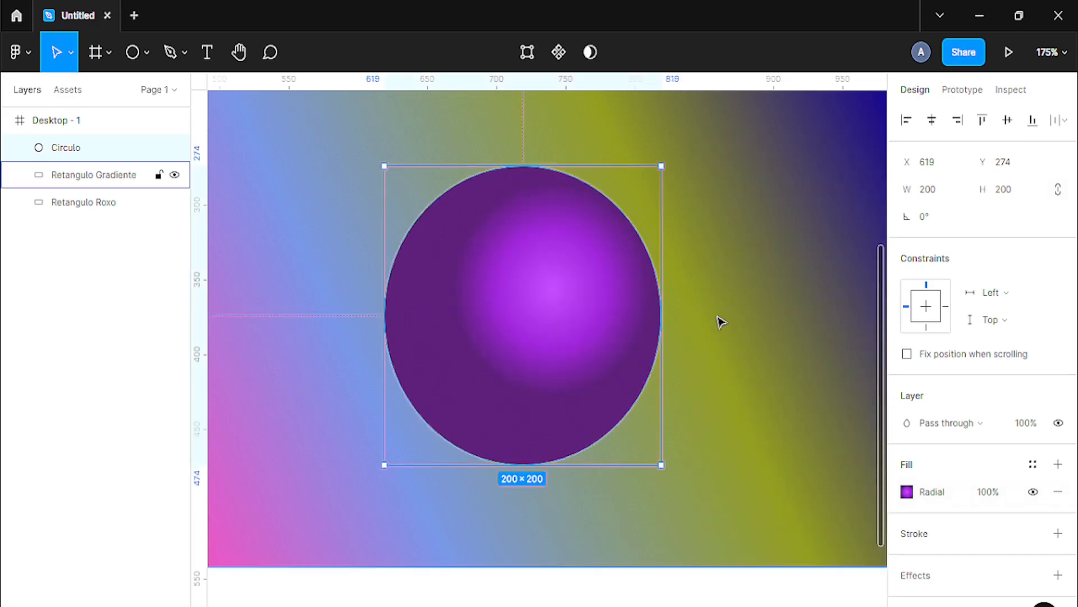
{"action": "scroll", "coordinate": [720, 322], "scroll_direction": "down", "scroll_amount": 5}
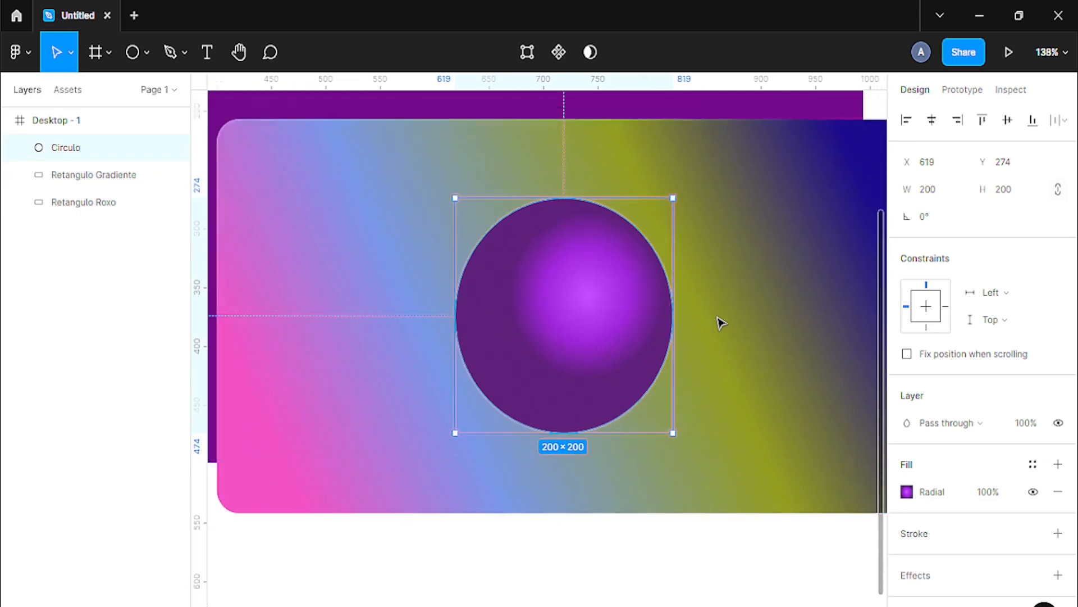
Step: Group the Circulo and Retangulo Gradiente layers and move the group to X 355, Y 185, over the purple rectangle
{"action": "scroll", "coordinate": [720, 322], "scroll_direction": "down", "scroll_amount": 3}
{"action": "scroll", "coordinate": [720, 322], "scroll_direction": "up", "scroll_amount": 4}
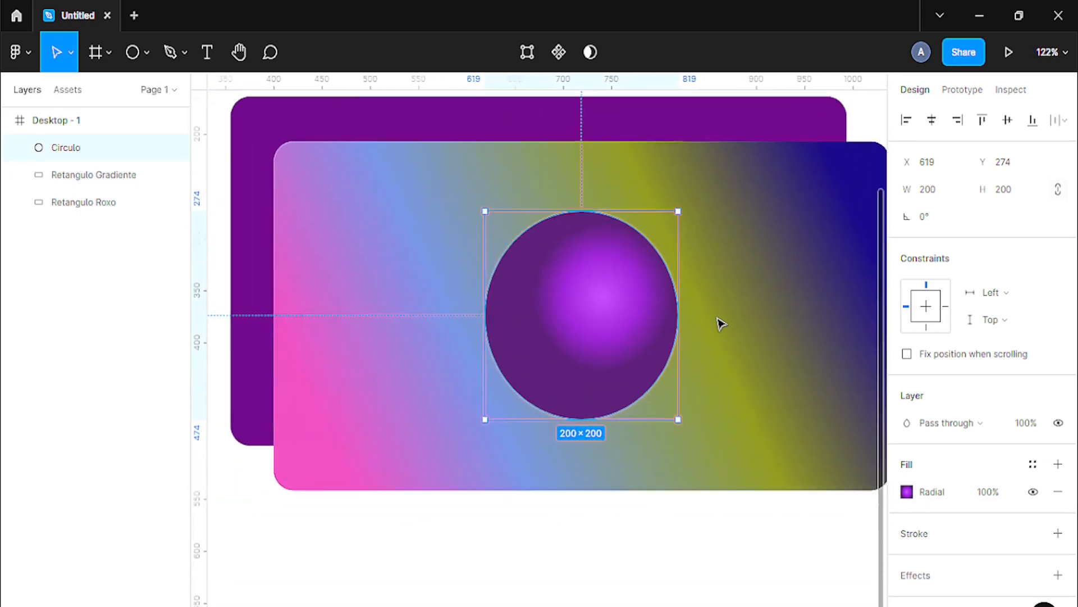
{"action": "scroll", "coordinate": [721, 322], "scroll_direction": "up", "scroll_amount": 5}
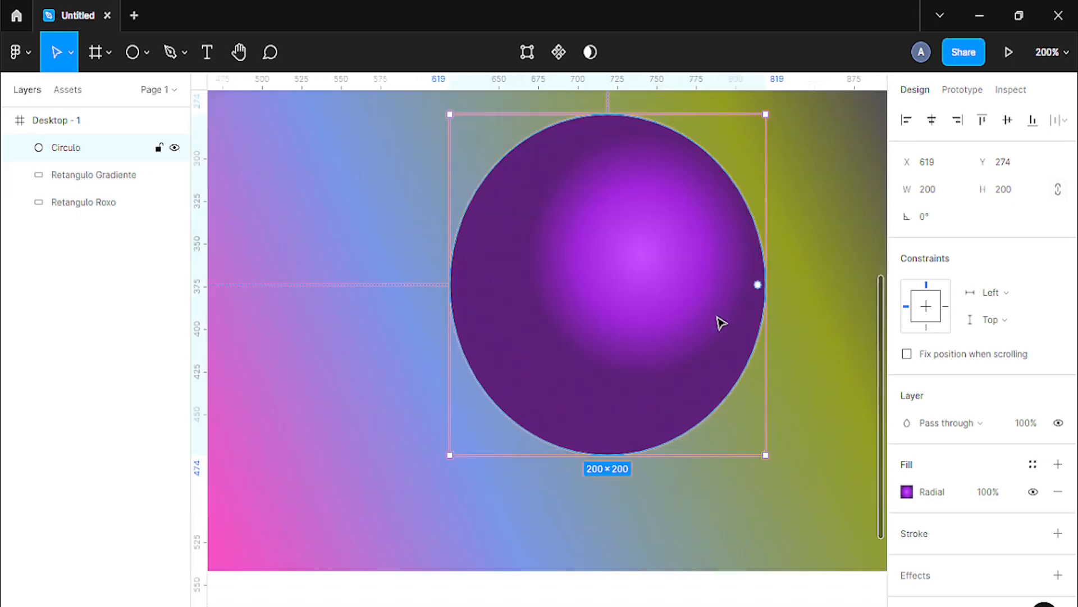
{"action": "key", "text": "shift+0"}
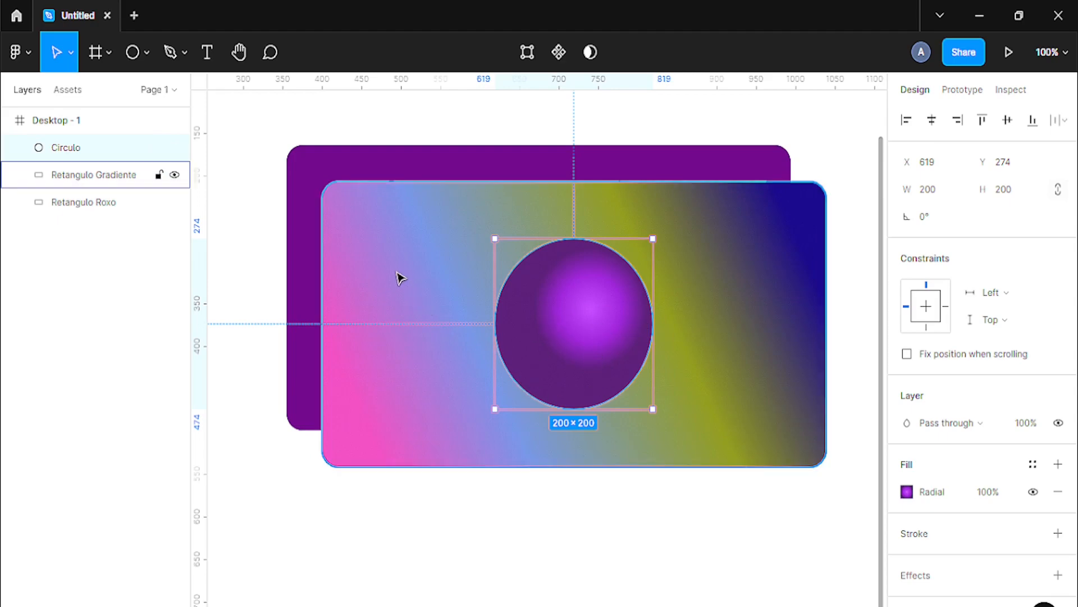
{"action": "left_click", "coordinate": [73, 175], "text": "shift"}
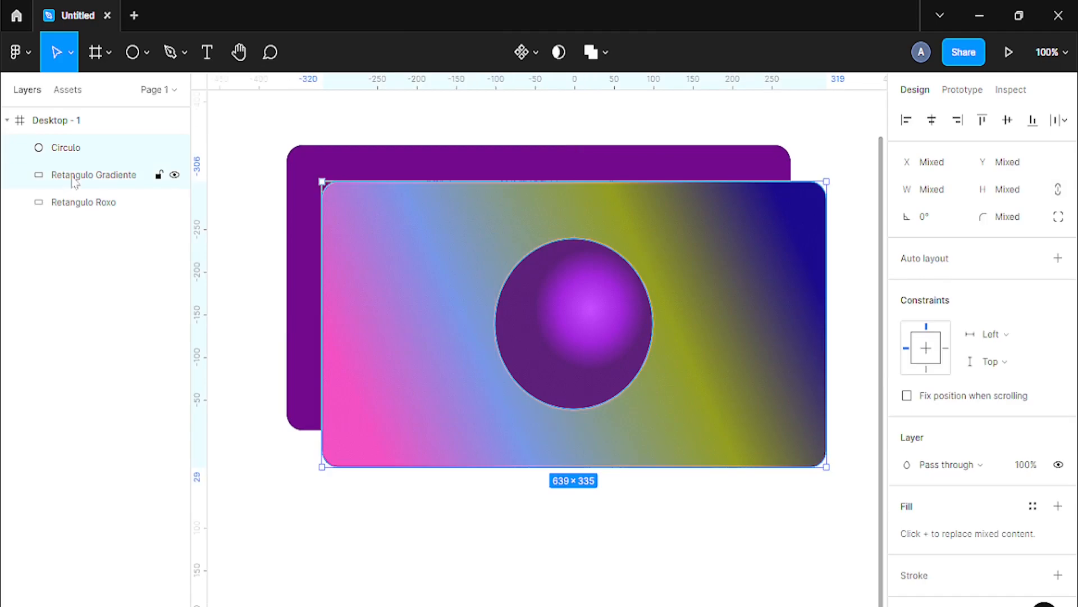
{"action": "right_click", "coordinate": [73, 176]}
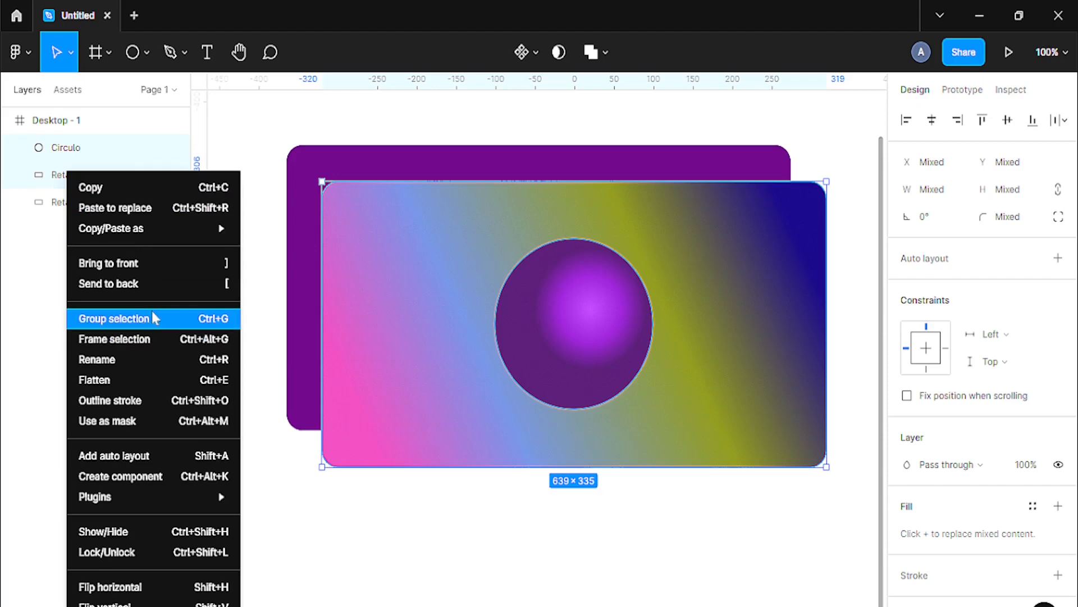
{"action": "left_click", "coordinate": [216, 325]}
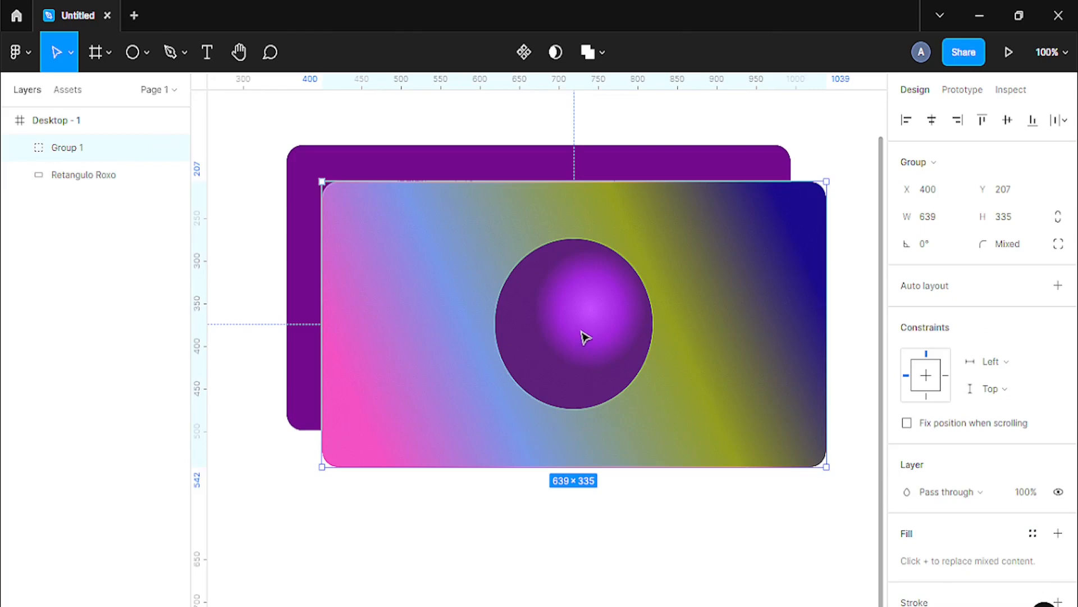
{"action": "left_click_drag", "start_coordinate": [584, 336], "coordinate": [553, 321]}
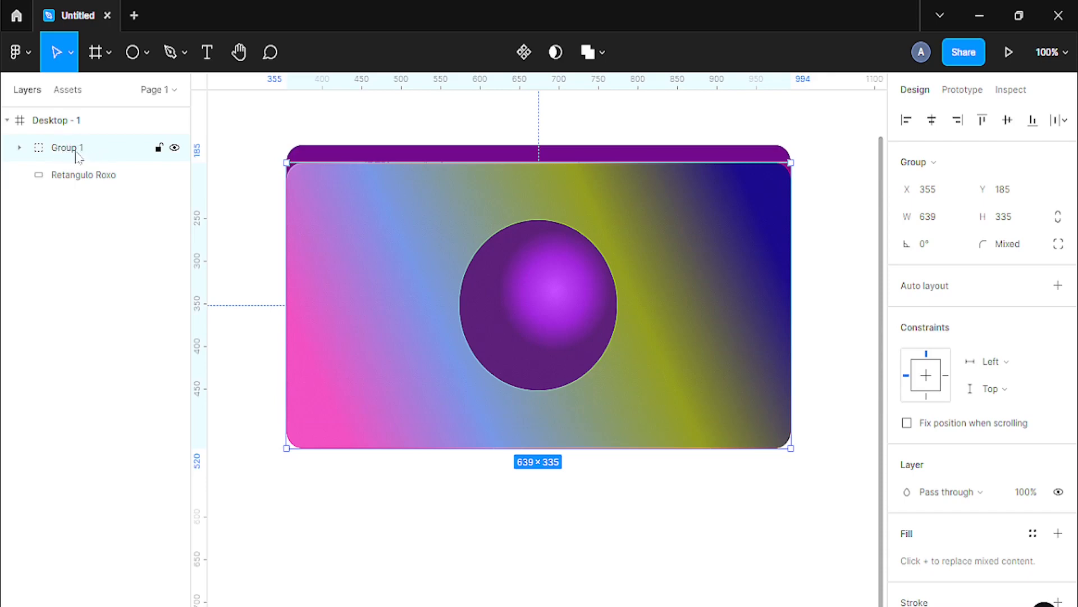
Step: Rename the new group as Bandeira
{"action": "double_click", "coordinate": [79, 151]}
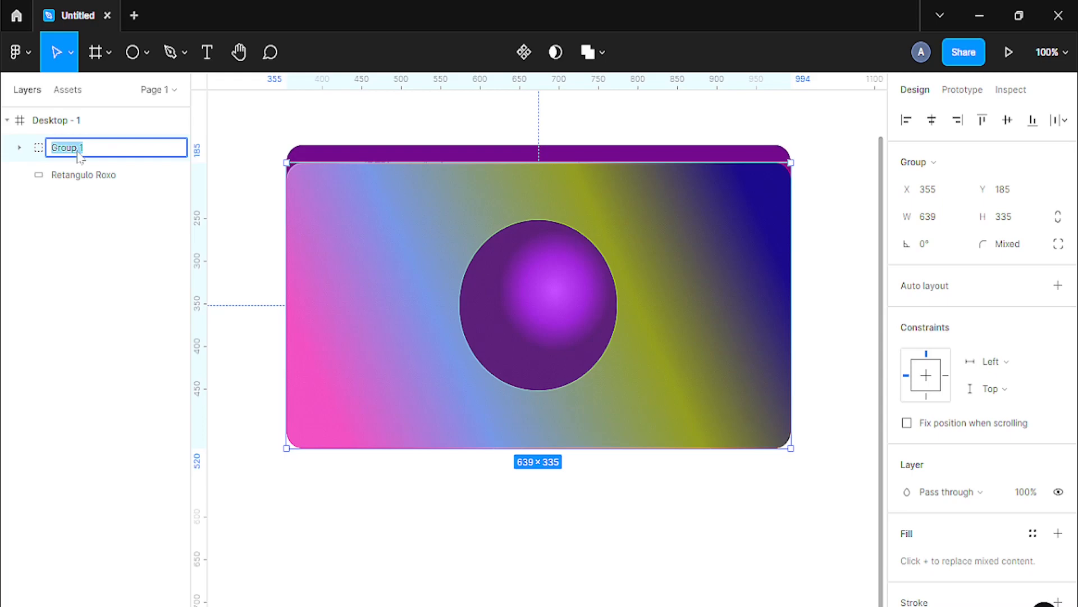
{"action": "type", "text": "Bandeira"}
{"action": "key", "text": "Return"}
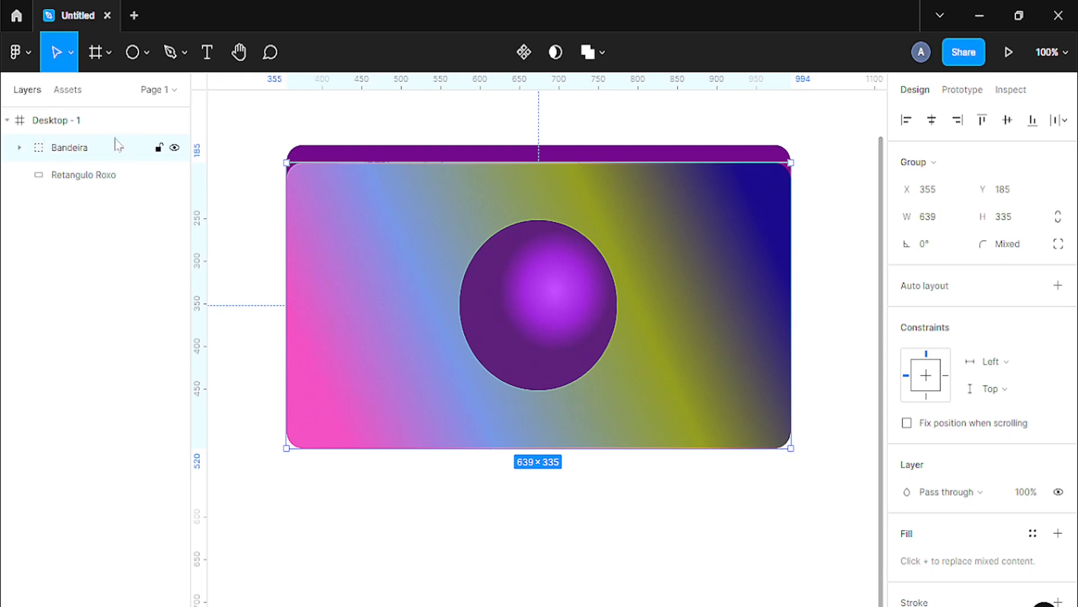
Step: Add a light pink F8AAE7 stroke to the circle inside the Bandeira group, with weight 4 and position Outside
{"action": "left_click", "coordinate": [20, 147]}
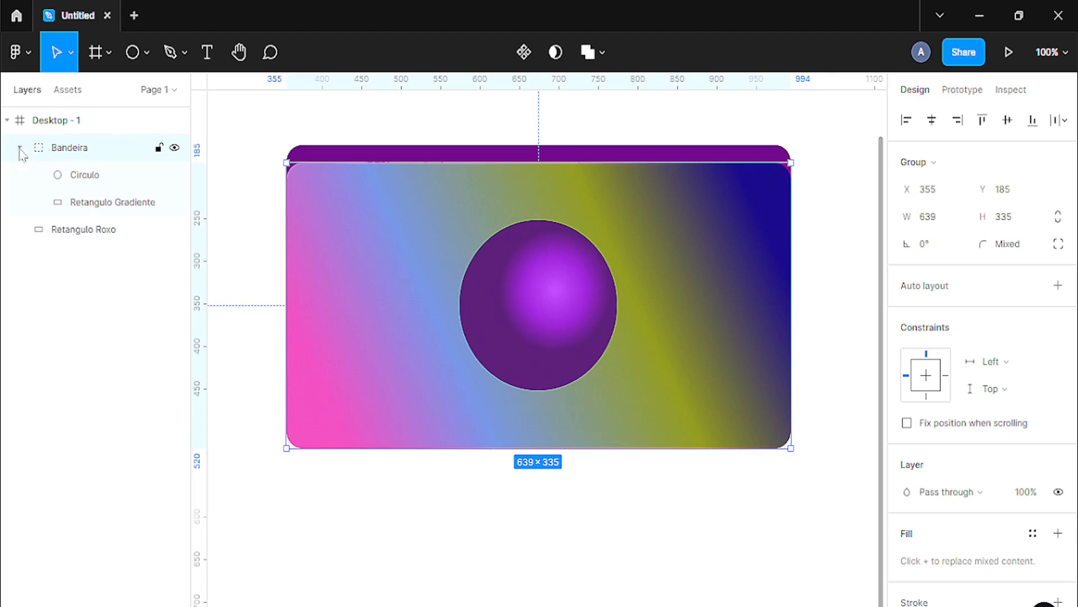
{"action": "left_click", "coordinate": [88, 179]}
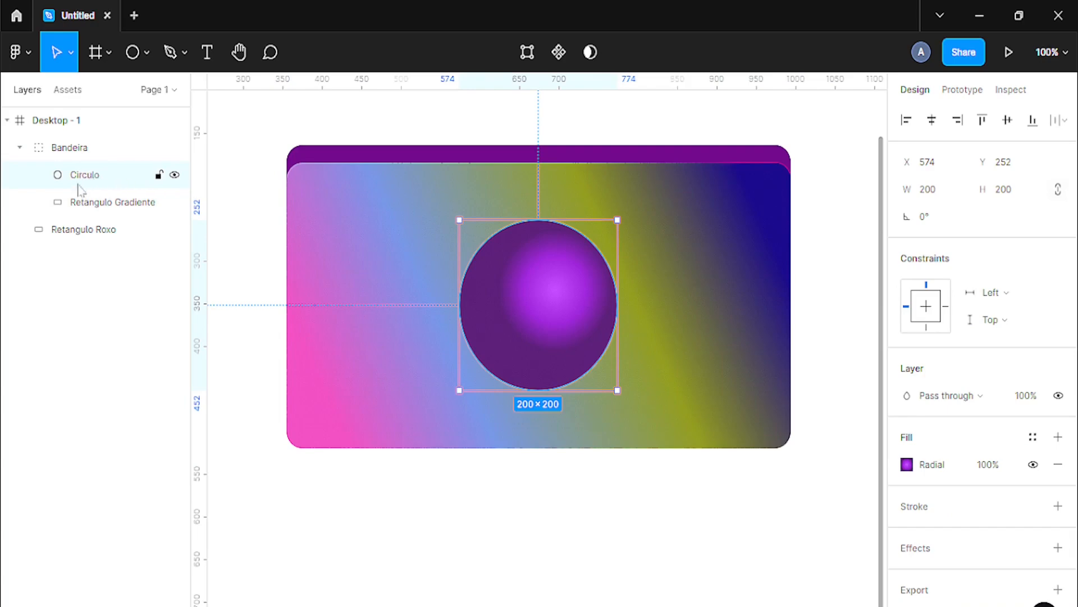
{"action": "left_click", "coordinate": [916, 512]}
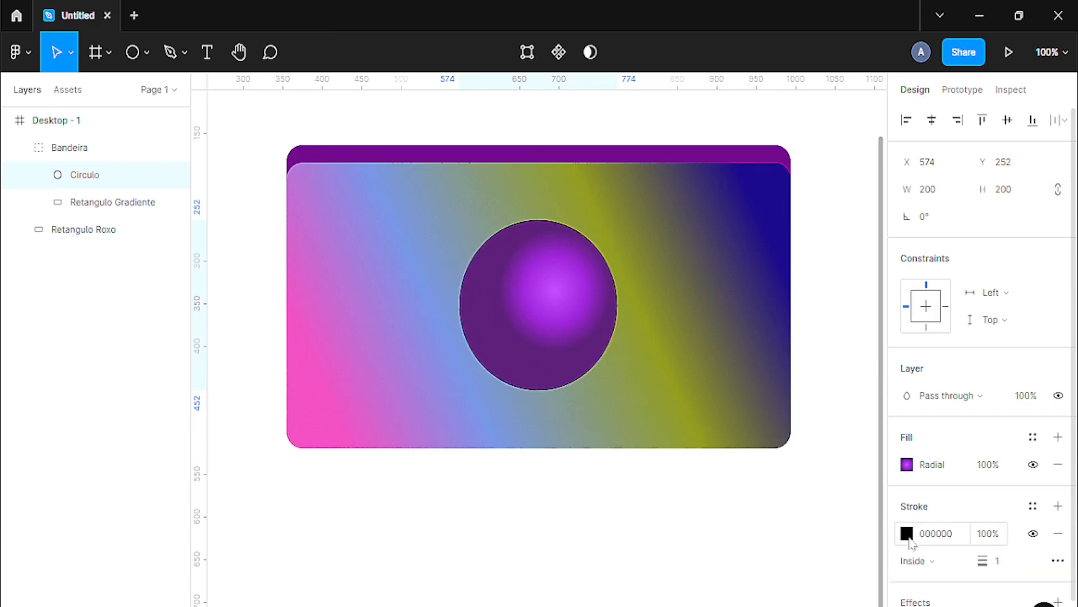
{"action": "left_click", "coordinate": [907, 533]}
{"action": "left_click", "coordinate": [705, 261]}
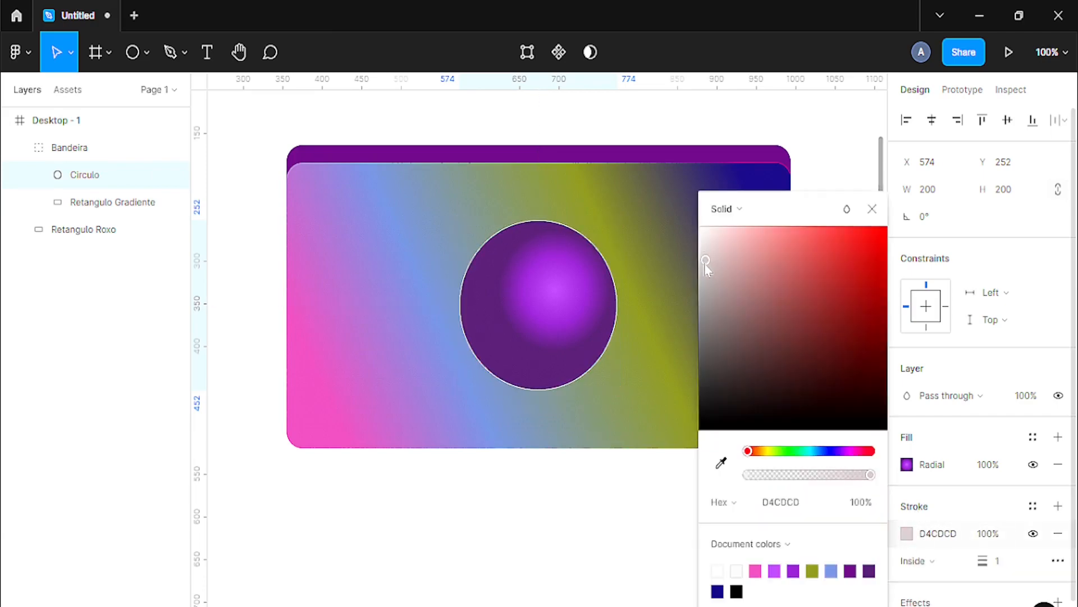
{"action": "left_click_drag", "start_coordinate": [706, 261], "coordinate": [714, 282]}
{"action": "left_click", "coordinate": [862, 451]}
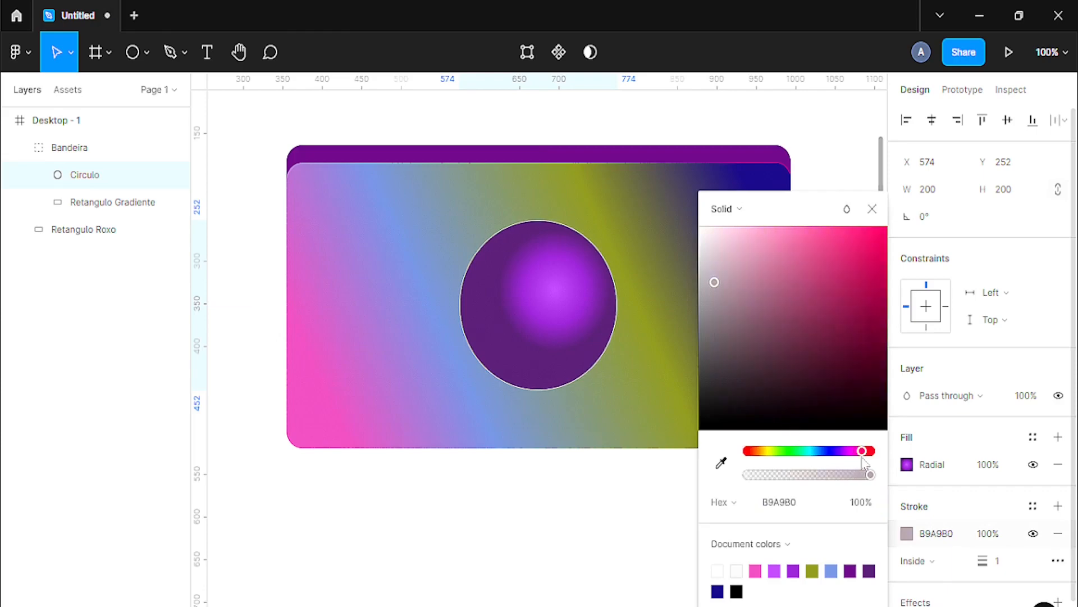
{"action": "left_click_drag", "start_coordinate": [863, 460], "coordinate": [854, 452]}
{"action": "mouse_move", "coordinate": [726, 282]}
{"action": "left_mouse_down"}
{"action": "mouse_move", "coordinate": [773, 241]}
{"action": "mouse_move", "coordinate": [758, 239]}
{"action": "left_mouse_up"}
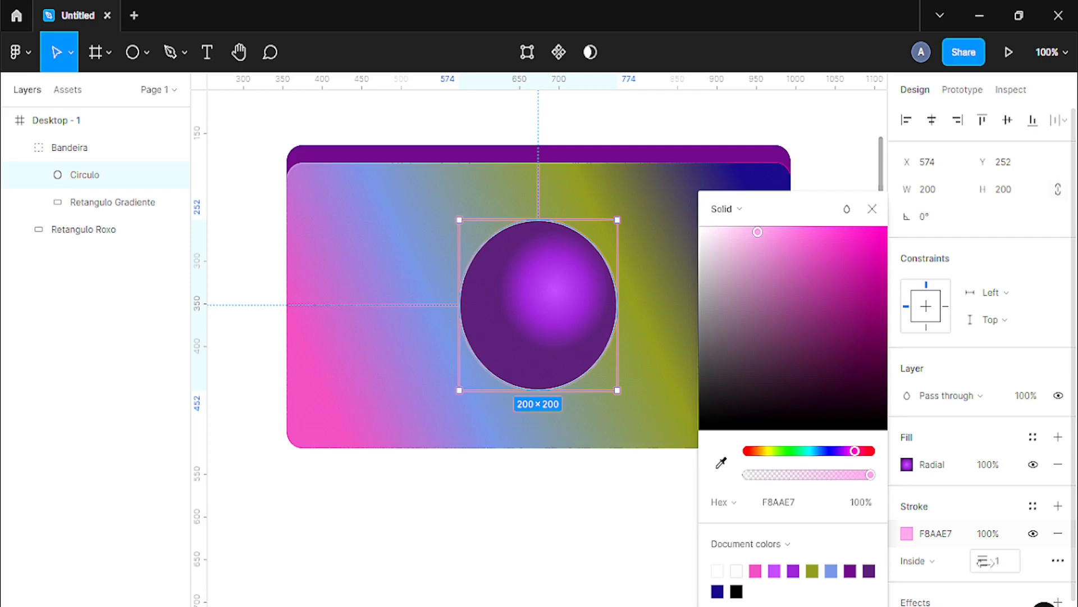
{"action": "mouse_move", "coordinate": [982, 562]}
{"action": "left_mouse_down"}
{"action": "mouse_move", "coordinate": [1018, 573]}
{"action": "mouse_move", "coordinate": [991, 570]}
{"action": "left_mouse_up"}
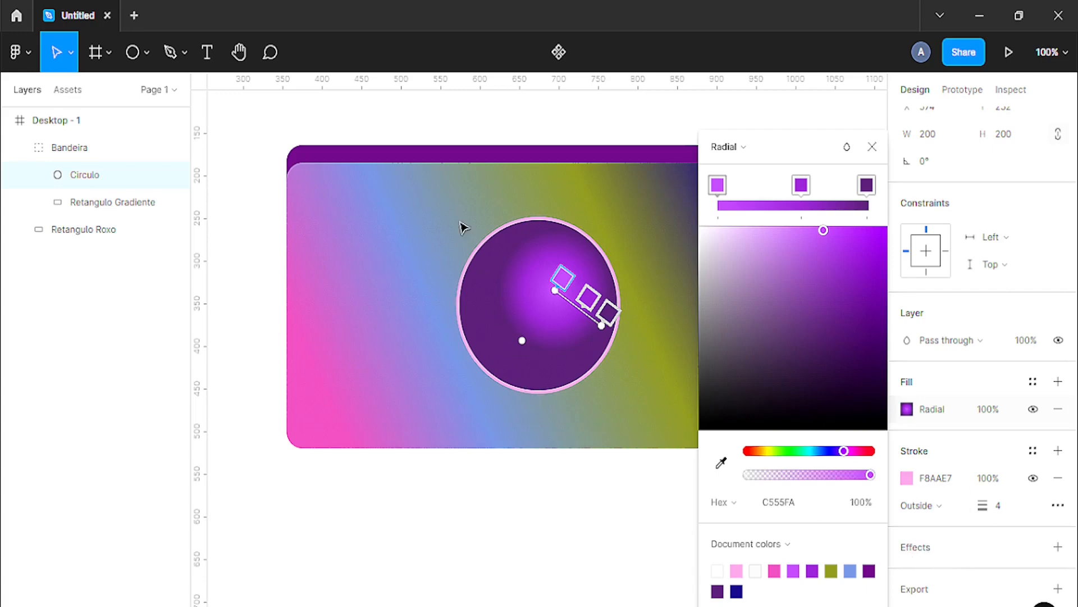
Step: Add a drop shadow to the Bandeira group with X and Y offsets of 10
{"action": "left_click", "coordinate": [80, 152]}
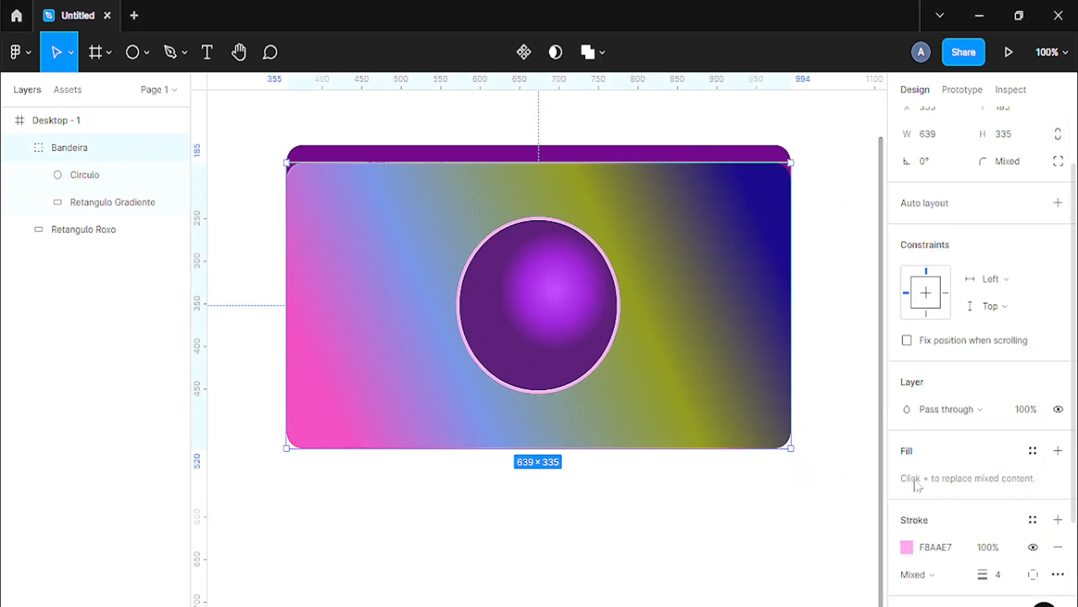
{"action": "scroll", "coordinate": [964, 553], "scroll_direction": "down", "scroll_amount": 3}
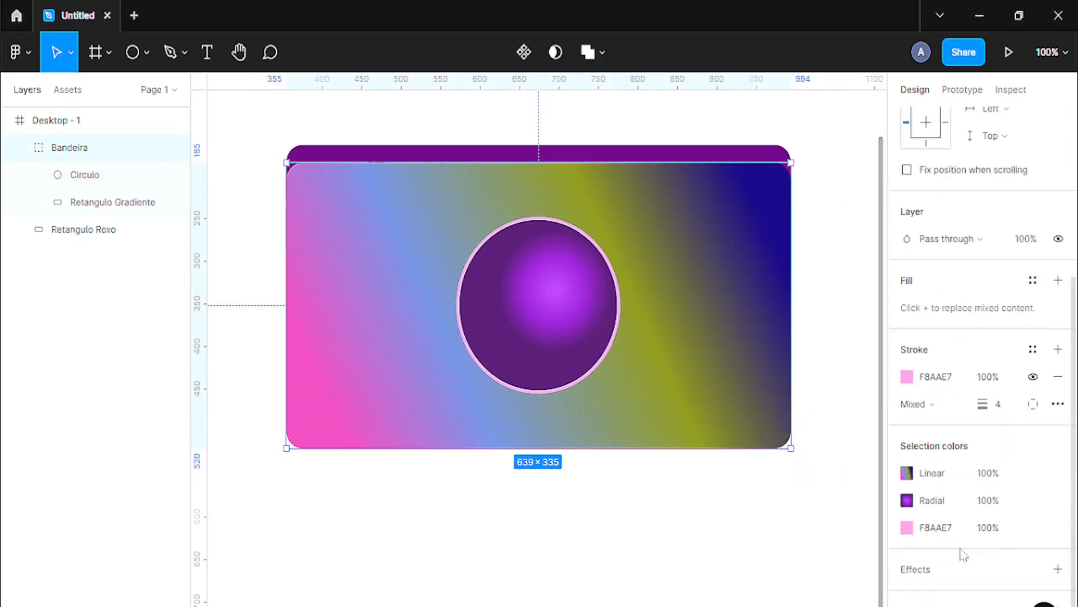
{"action": "left_click", "coordinate": [932, 572]}
{"action": "scroll", "coordinate": [942, 587], "scroll_direction": "down", "scroll_amount": 1}
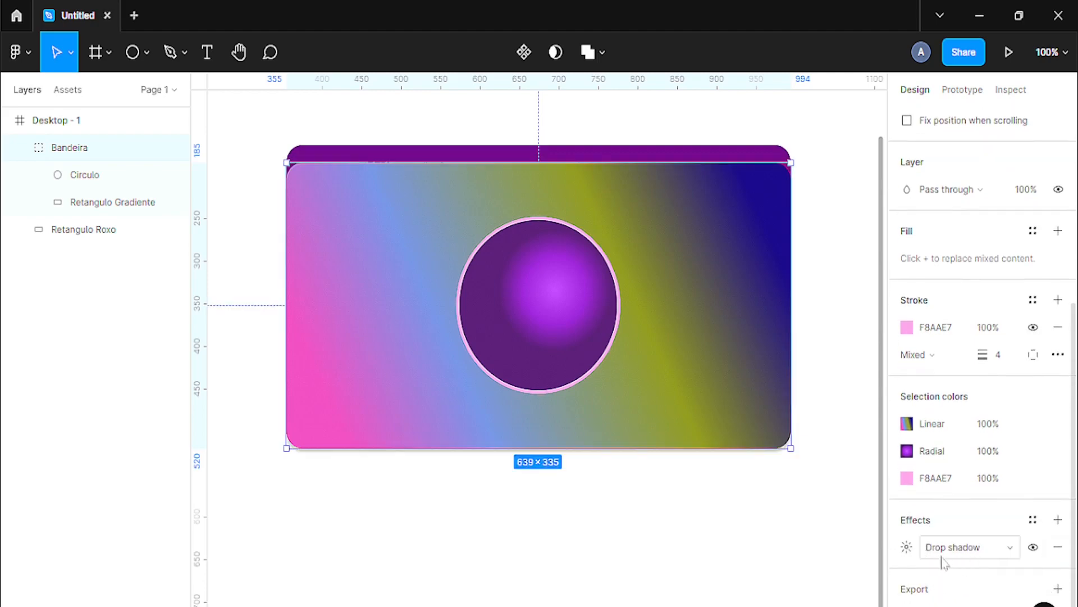
{"action": "left_click", "coordinate": [907, 547]}
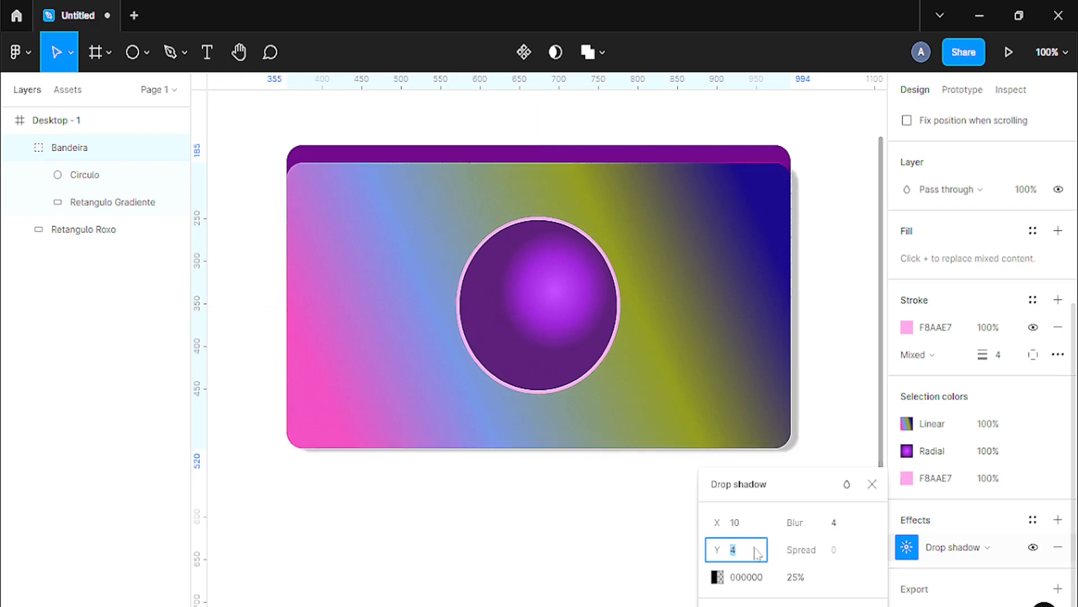
{"action": "key", "text": "Tab"}
{"action": "type", "text": "10"}
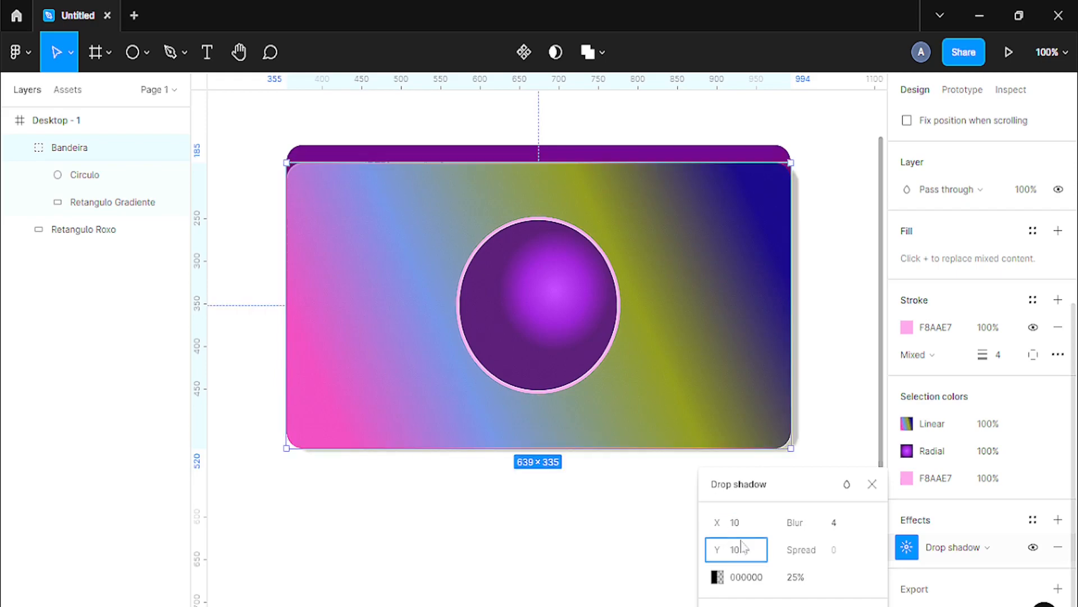
{"action": "left_click", "coordinate": [751, 524]}
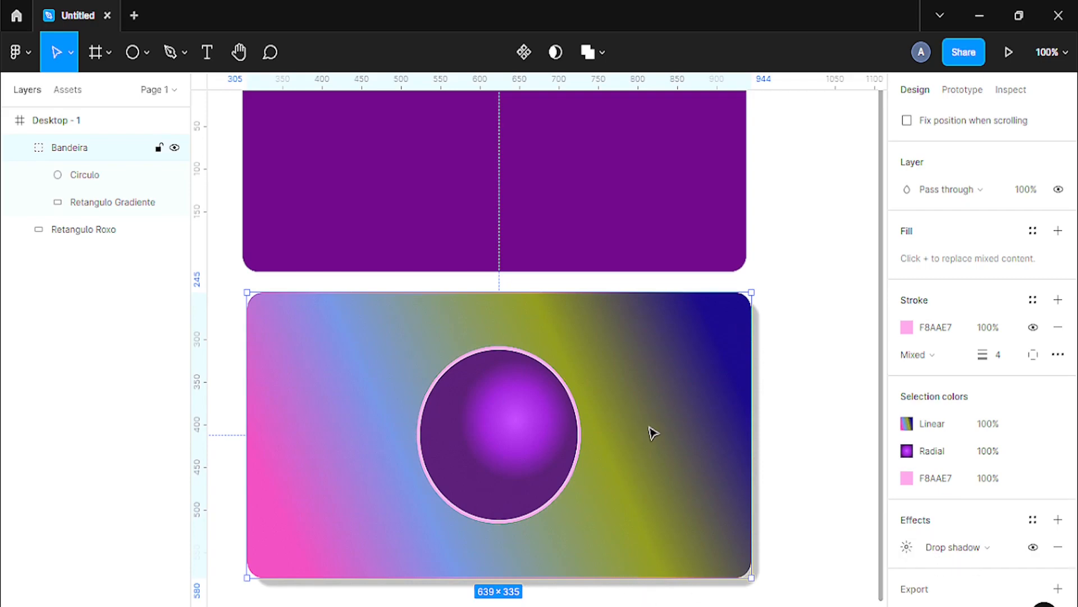
Step: Set the Bandeira group's drop shadow to an X offset of -10 and a blur of 3
{"action": "left_click", "coordinate": [906, 548]}
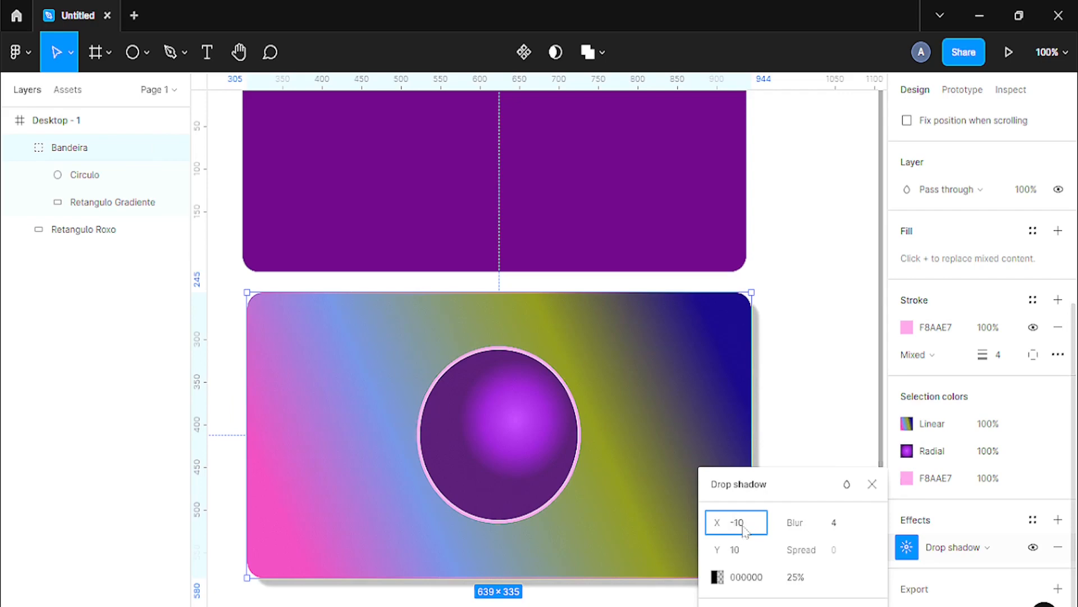
{"action": "key", "text": "Return"}
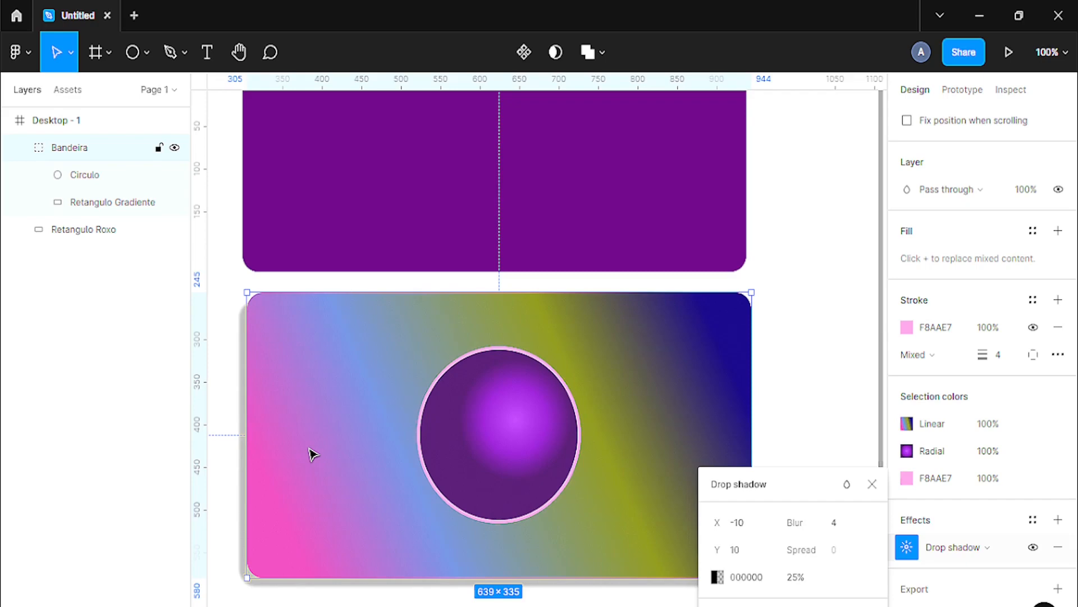
{"action": "left_click", "coordinate": [754, 557]}
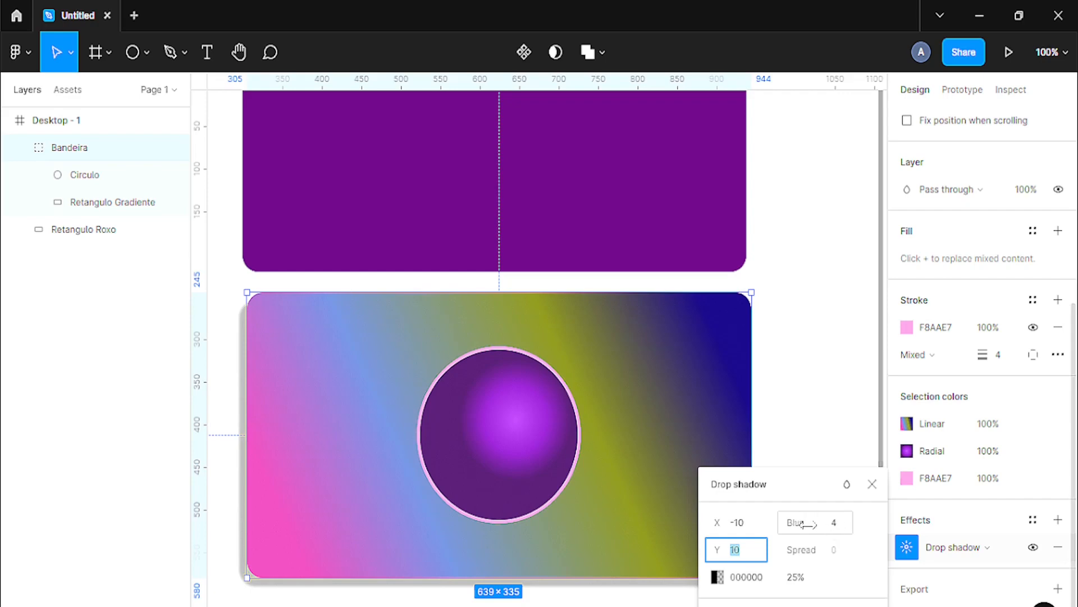
{"action": "left_click_drag", "start_coordinate": [808, 524], "coordinate": [883, 523]}
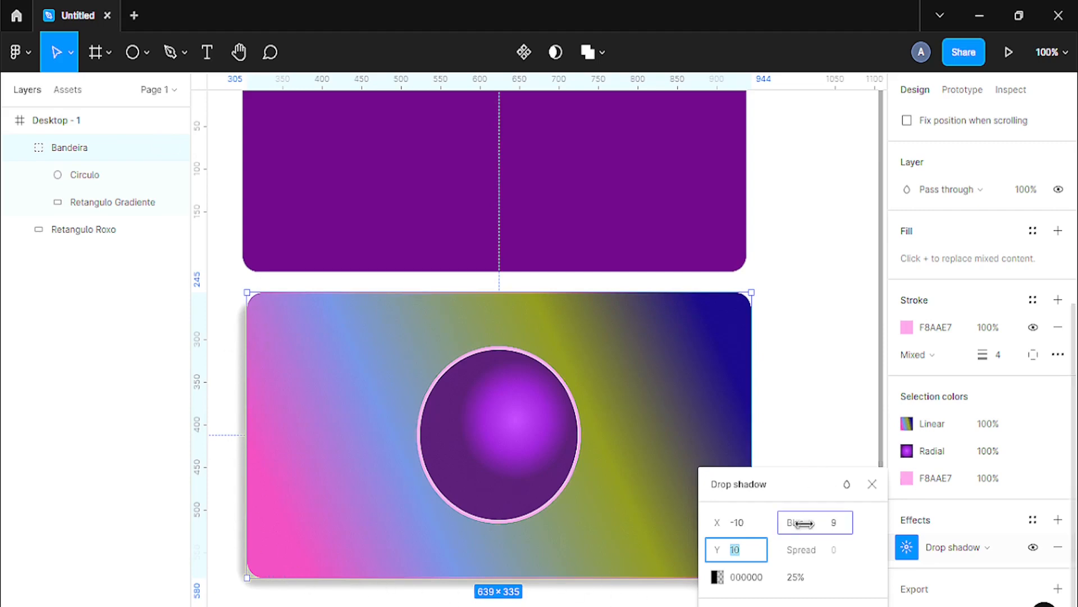
{"action": "left_click_drag", "start_coordinate": [794, 523], "coordinate": [709, 519]}
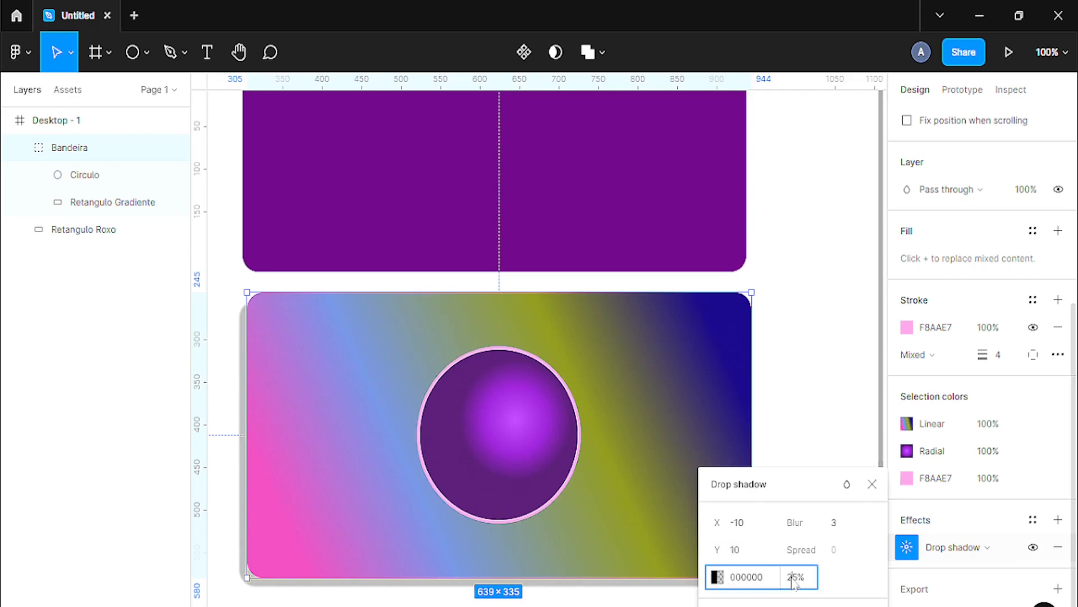
{"action": "left_click", "coordinate": [793, 583]}
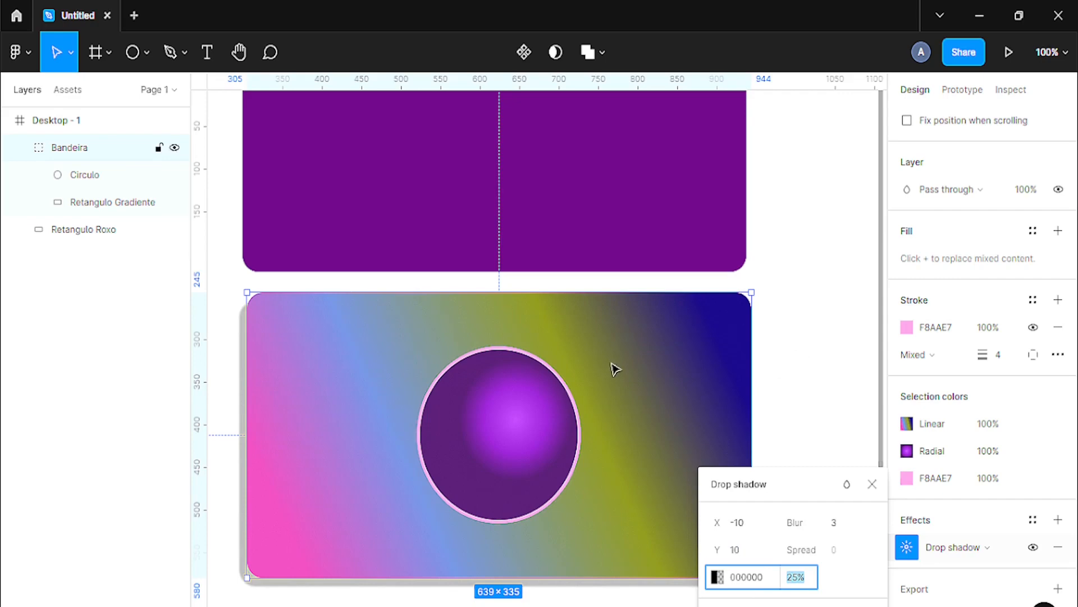
Step: Place the Bandeira group below the purple rectangle at X 316, Y 248, and line the purple rectangle up horizontally with it
{"action": "left_click_drag", "start_coordinate": [625, 396], "coordinate": [647, 301]}
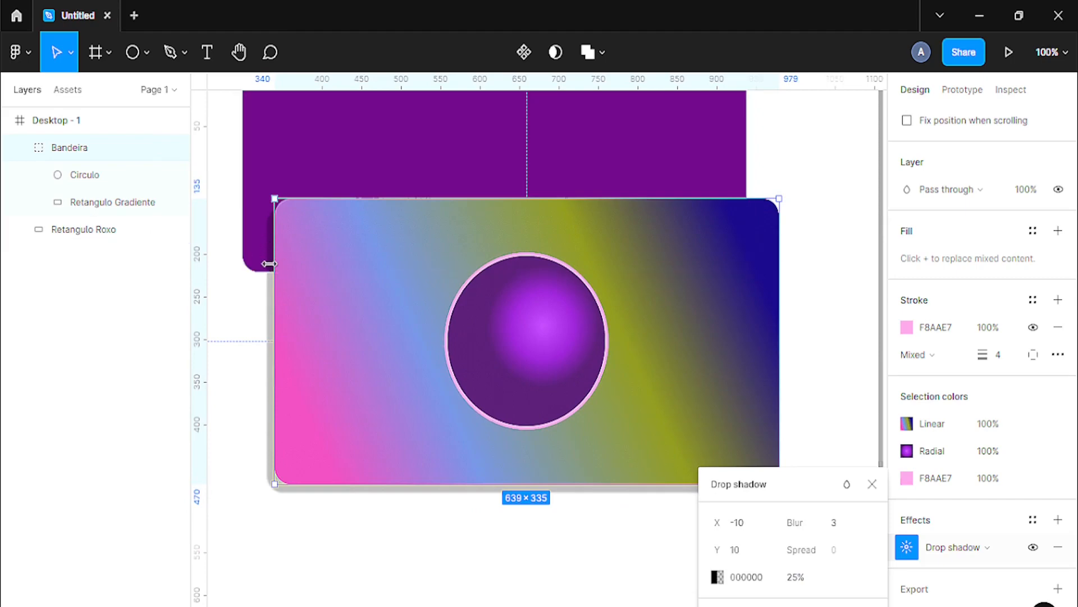
{"action": "left_click_drag", "start_coordinate": [363, 360], "coordinate": [344, 448]}
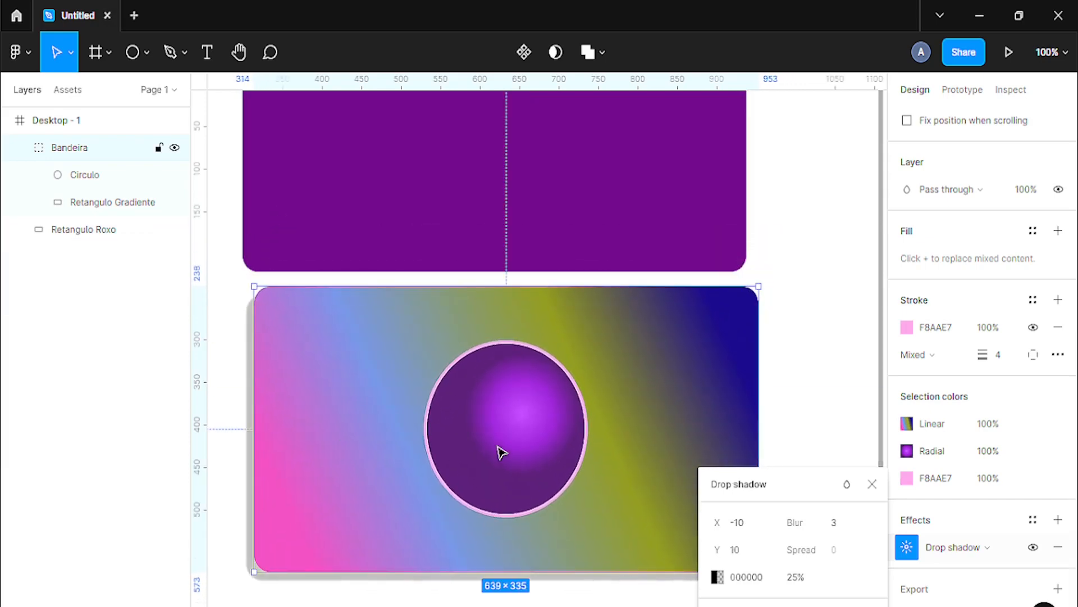
{"action": "left_click", "coordinate": [735, 336]}
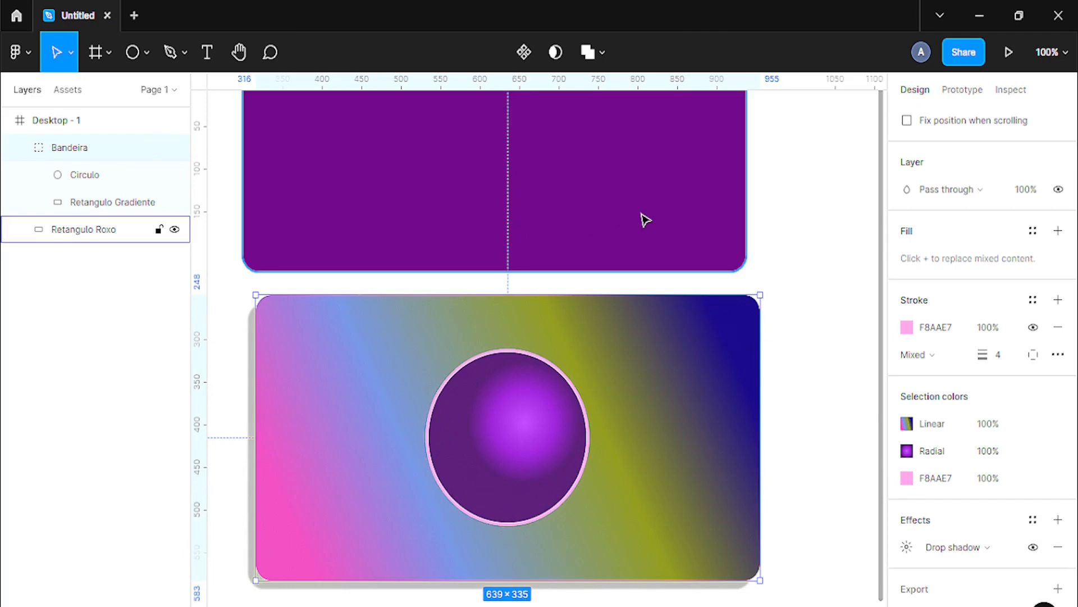
{"action": "left_click_drag", "start_coordinate": [645, 219], "coordinate": [656, 224]}
{"action": "left_click", "coordinate": [642, 353]}
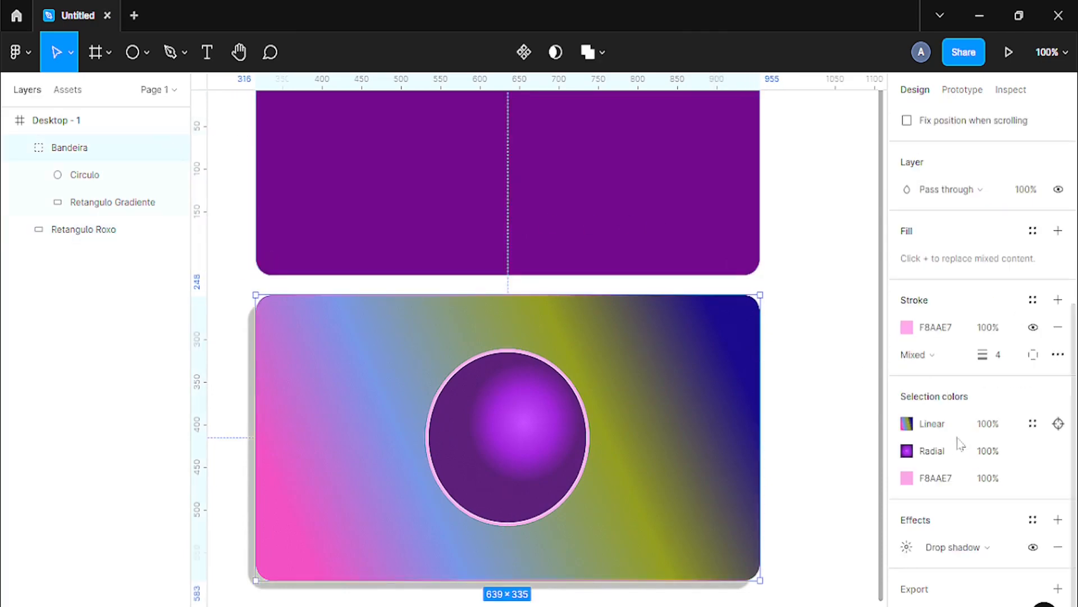
Step: Try rotating the Bandeira group to about -25.5° and reset its rotation to 0°
{"action": "scroll", "coordinate": [959, 440], "scroll_direction": "up", "scroll_amount": 5}
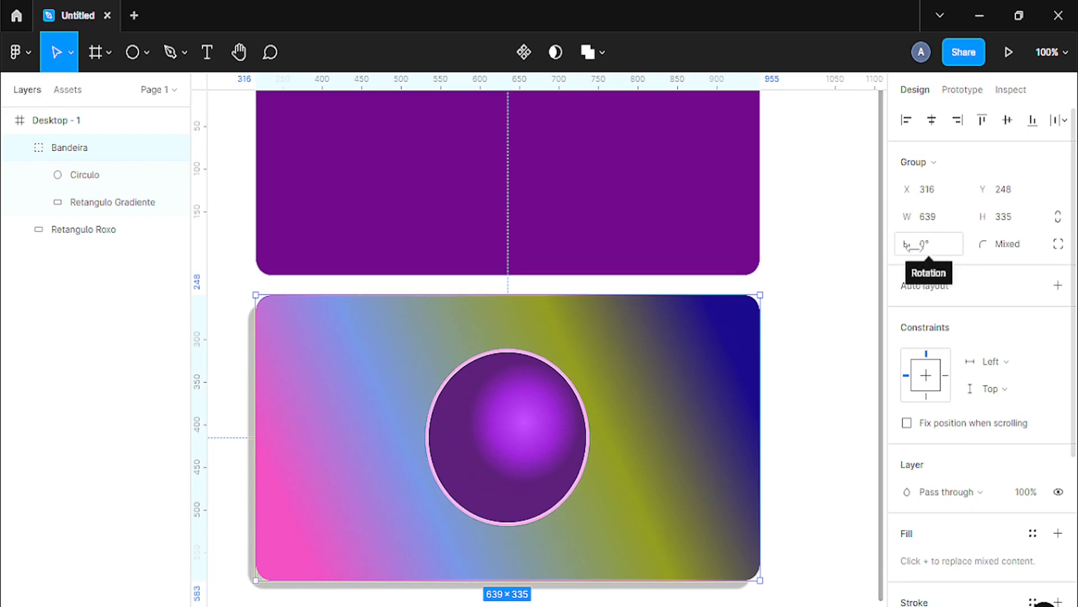
{"action": "left_click_drag", "start_coordinate": [907, 246], "coordinate": [956, 246]}
{"action": "left_click", "coordinate": [925, 253]}
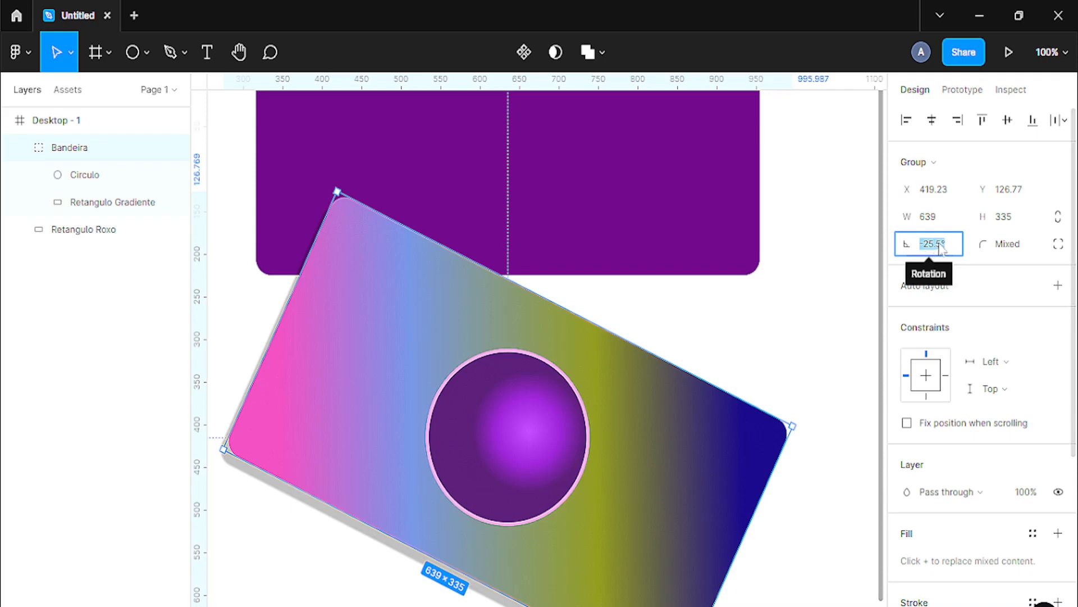
{"action": "type", "text": "0"}
{"action": "key", "text": "Return"}
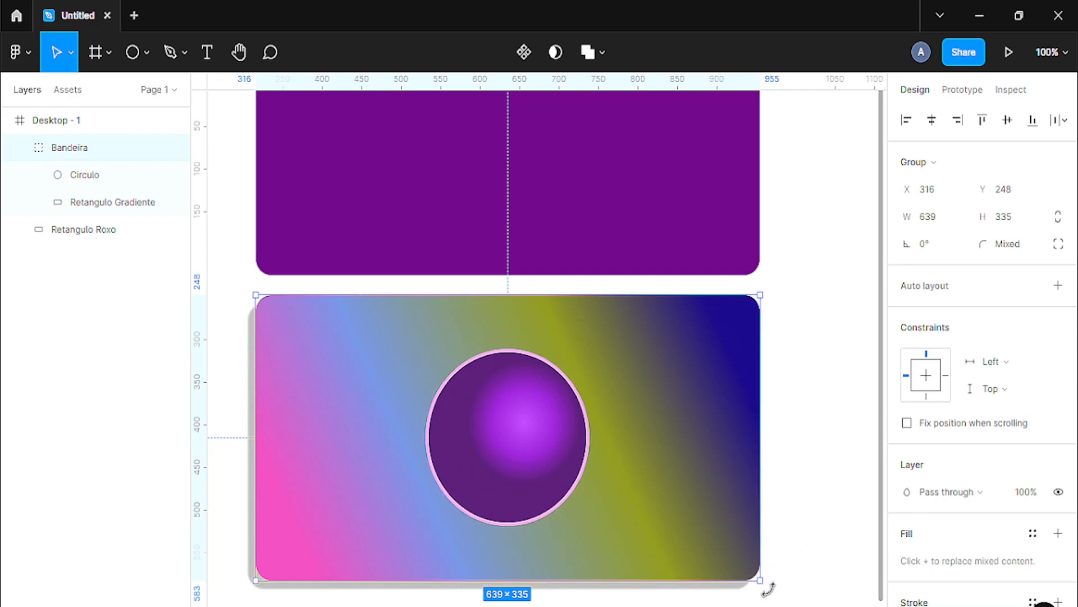
Step: Rotate the Bandeira group slightly by hand to about 1.6°, and set its rotation angle to 15°
{"action": "left_click_drag", "start_coordinate": [768, 588], "coordinate": [789, 522]}
{"action": "mouse_move", "coordinate": [768, 558]}
{"action": "left_mouse_down"}
{"action": "mouse_move", "coordinate": [761, 578]}
{"action": "mouse_move", "coordinate": [784, 558]}
{"action": "mouse_move", "coordinate": [805, 500]}
{"action": "mouse_move", "coordinate": [797, 551]}
{"action": "mouse_move", "coordinate": [766, 578]}
{"action": "mouse_move", "coordinate": [806, 489]}
{"action": "mouse_move", "coordinate": [802, 447]}
{"action": "mouse_move", "coordinate": [775, 558]}
{"action": "mouse_move", "coordinate": [803, 515]}
{"action": "mouse_move", "coordinate": [808, 466]}
{"action": "mouse_move", "coordinate": [760, 581]}
{"action": "mouse_move", "coordinate": [766, 572]}
{"action": "left_mouse_up"}
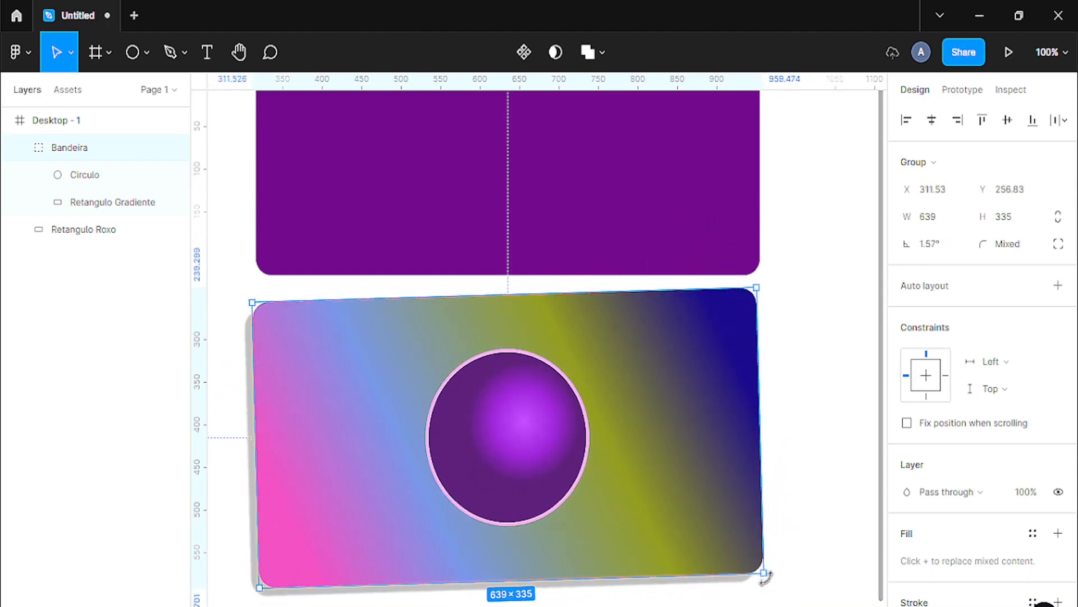
{"action": "left_click", "coordinate": [945, 253]}
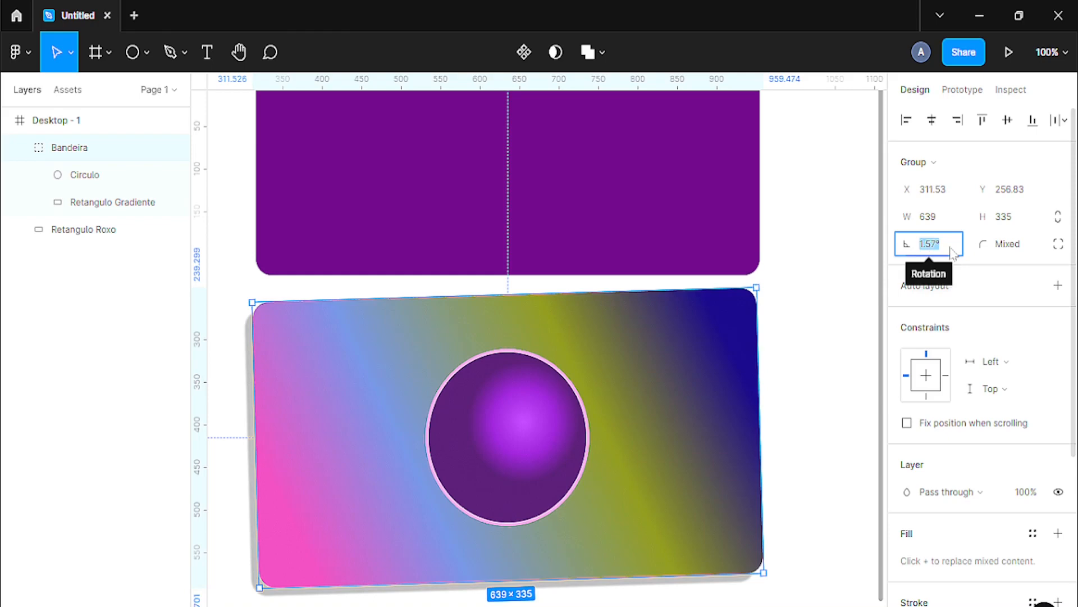
{"action": "type", "text": "15"}
{"action": "key", "text": "Return"}
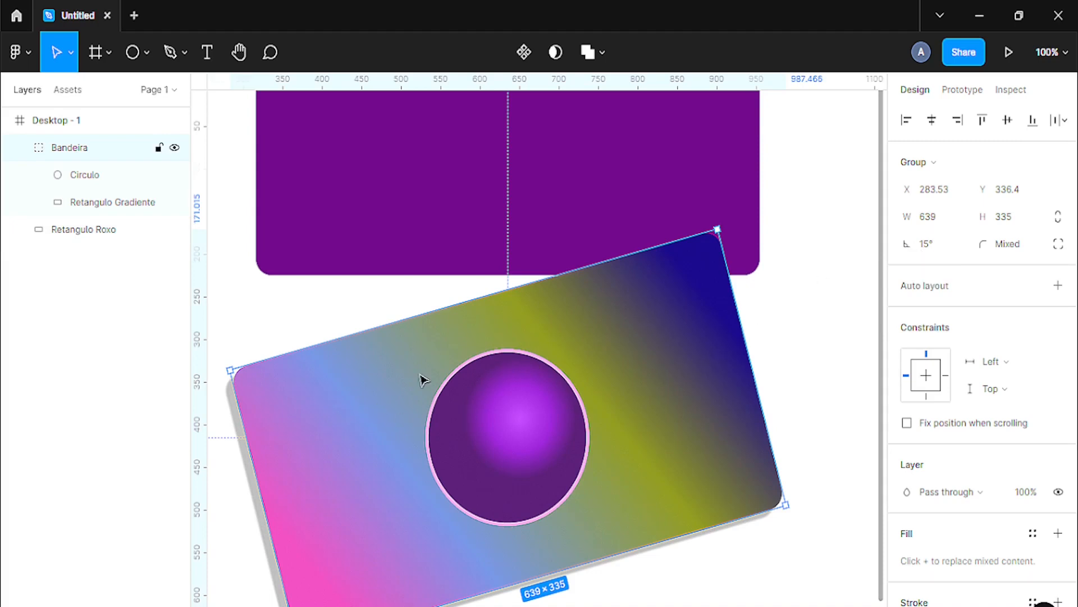
Step: Set the Bandeira group's rotation to 5° and move it to about X 318, Y 300, just below the purple rectangle
{"action": "left_click", "coordinate": [946, 244]}
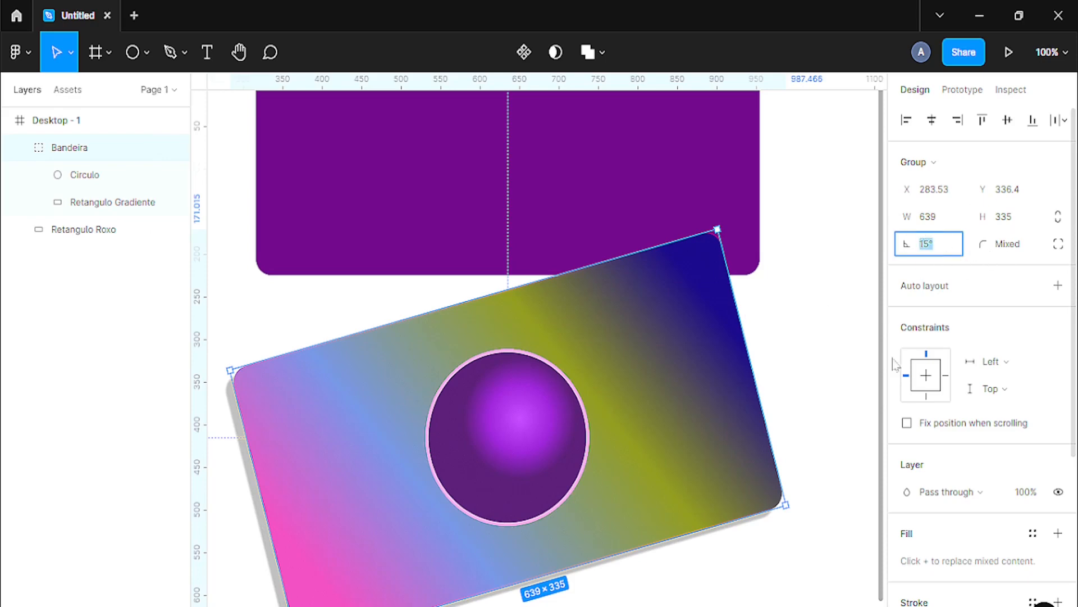
{"action": "key", "text": "Return"}
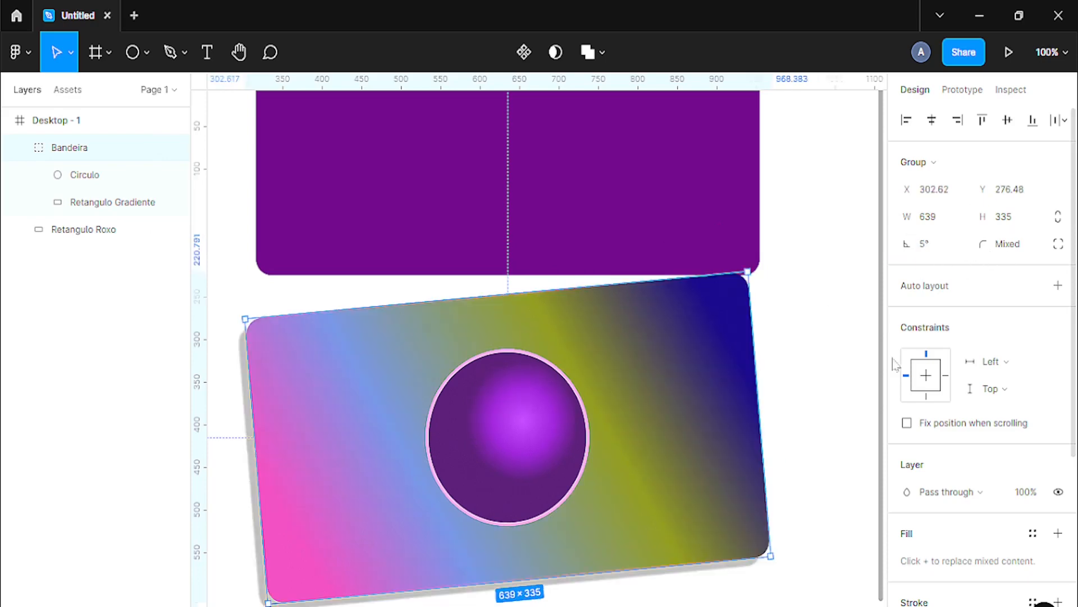
{"action": "left_click_drag", "start_coordinate": [657, 371], "coordinate": [669, 390]}
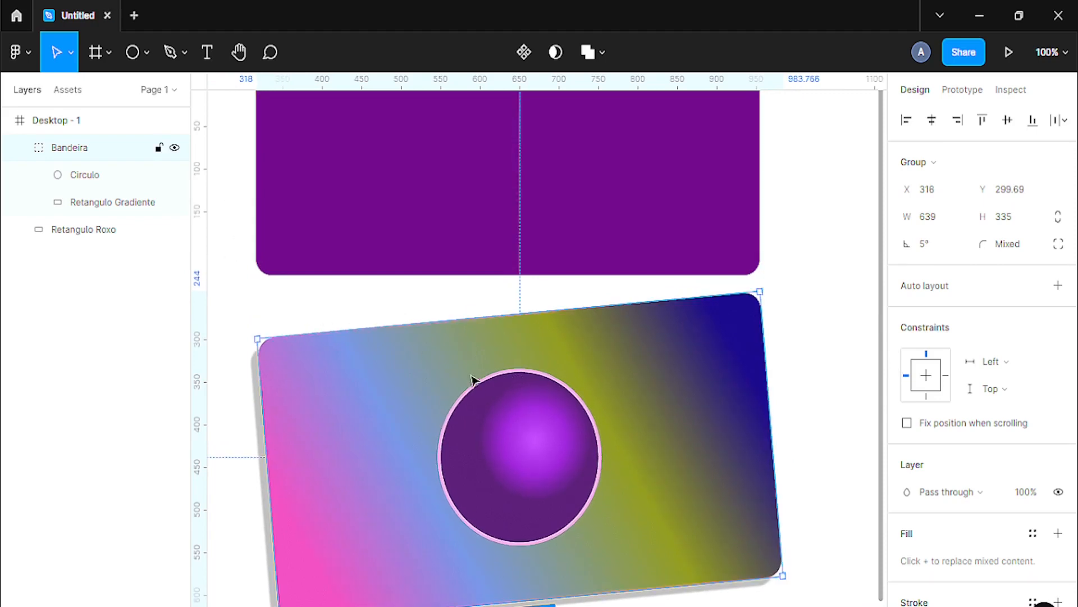
Step: Add the text "MEU TEXTO" on the purple rectangle and place it at X 580, Y 84
{"action": "left_click", "coordinate": [207, 53]}
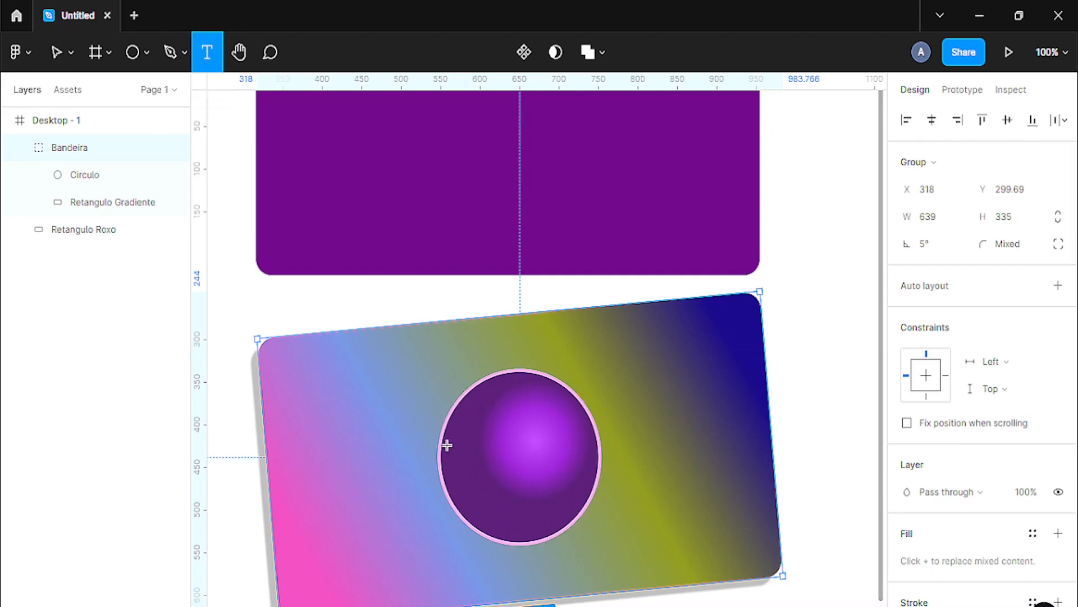
{"action": "scroll", "coordinate": [446, 445], "scroll_direction": "up", "scroll_amount": 3}
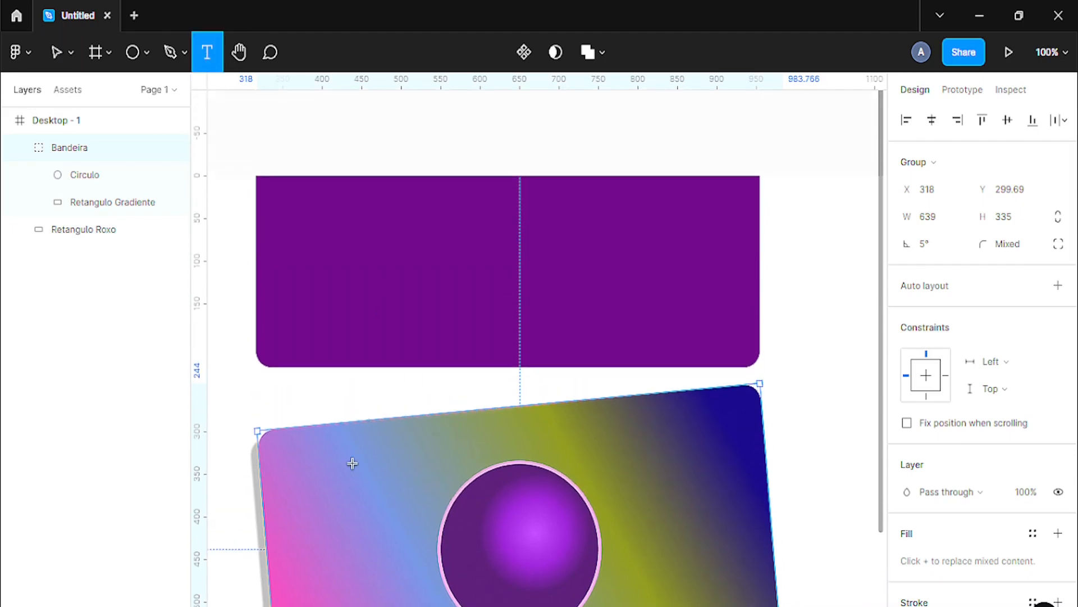
{"action": "left_click", "coordinate": [348, 289]}
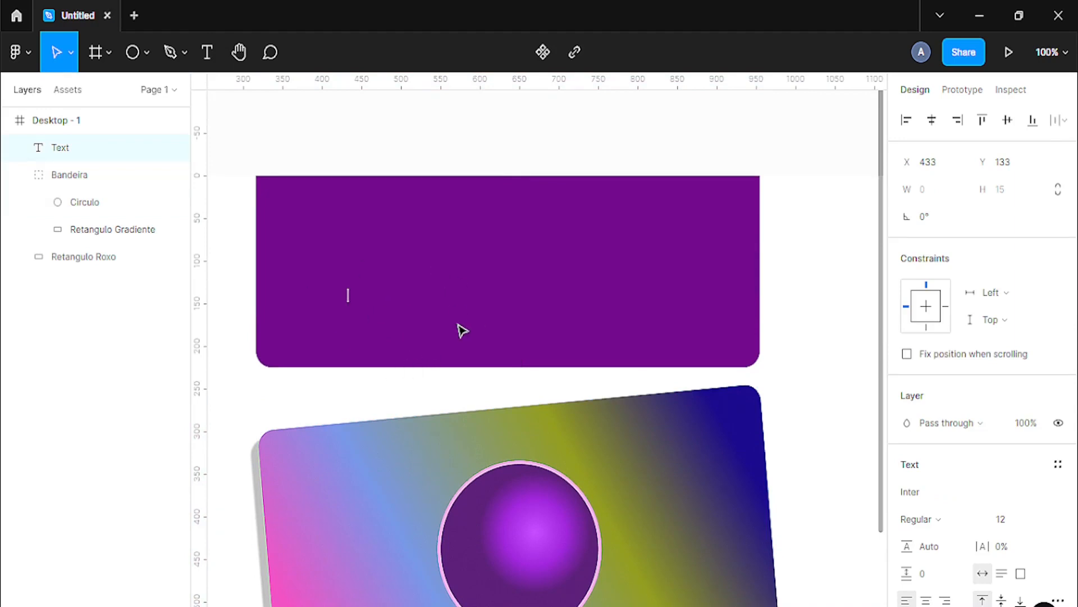
{"action": "type", "text": "MEU TEXTO"}
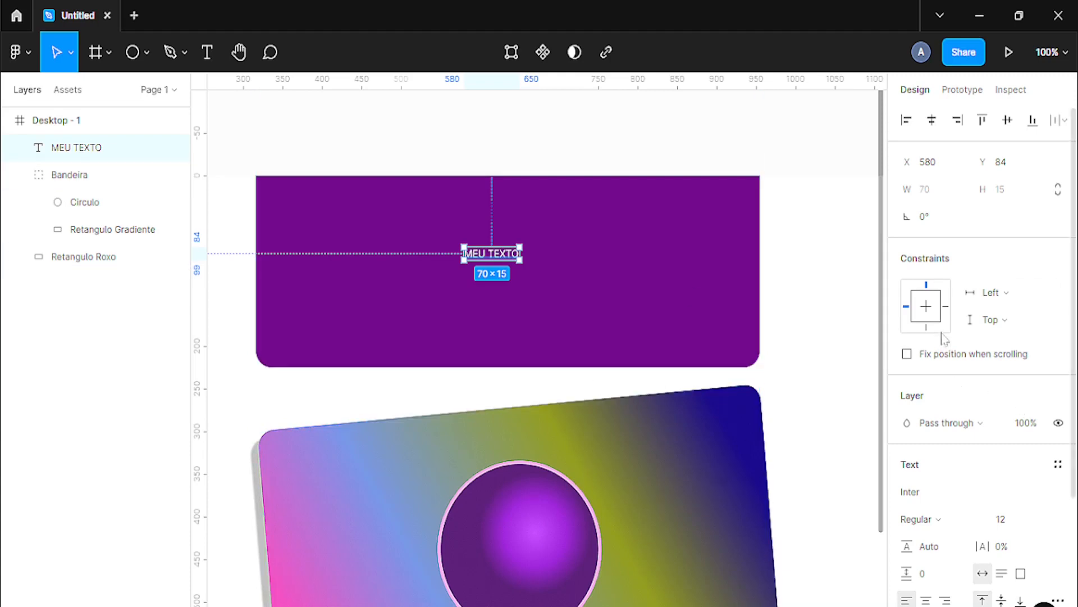
Step: Set the MEU TEXTO text to Times New Roman at font size 36
{"action": "scroll", "coordinate": [948, 356], "scroll_direction": "down", "scroll_amount": 4}
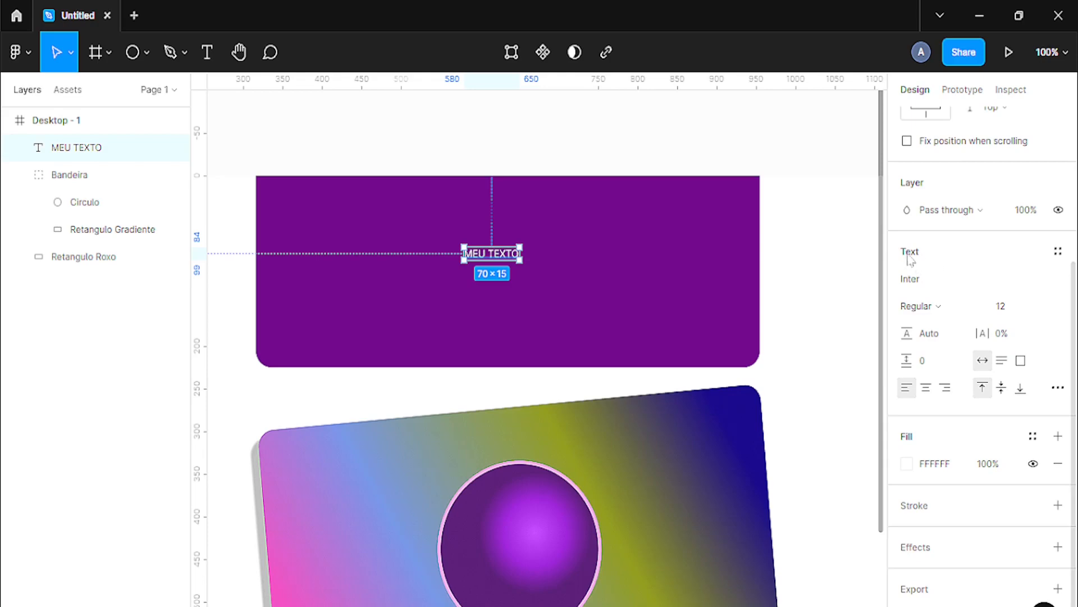
{"action": "left_click", "coordinate": [915, 284]}
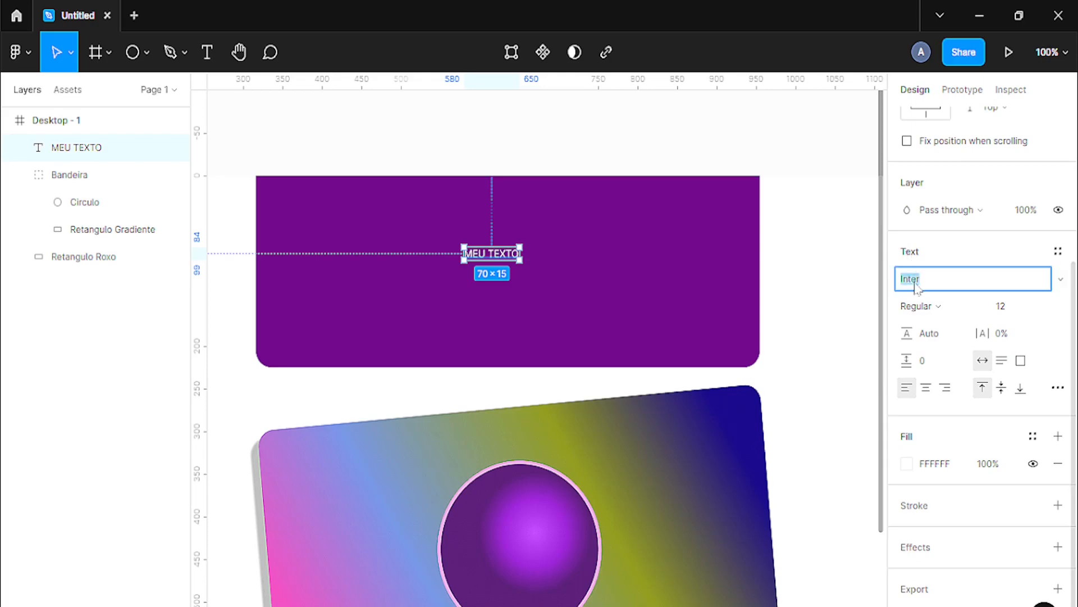
{"action": "left_click", "coordinate": [1061, 280]}
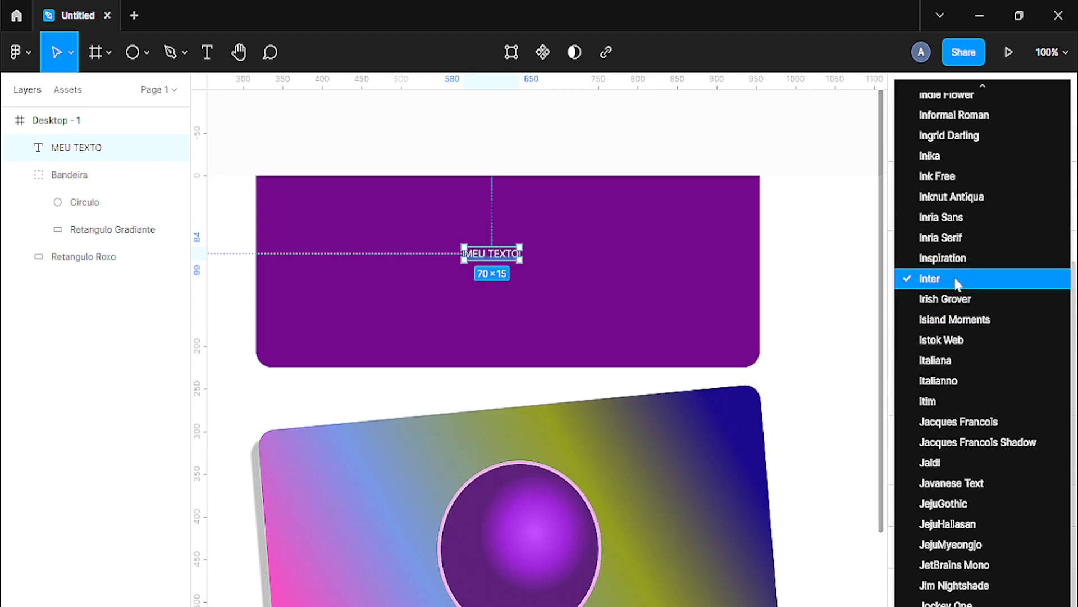
{"action": "scroll", "coordinate": [977, 413], "scroll_direction": "down", "scroll_amount": 4}
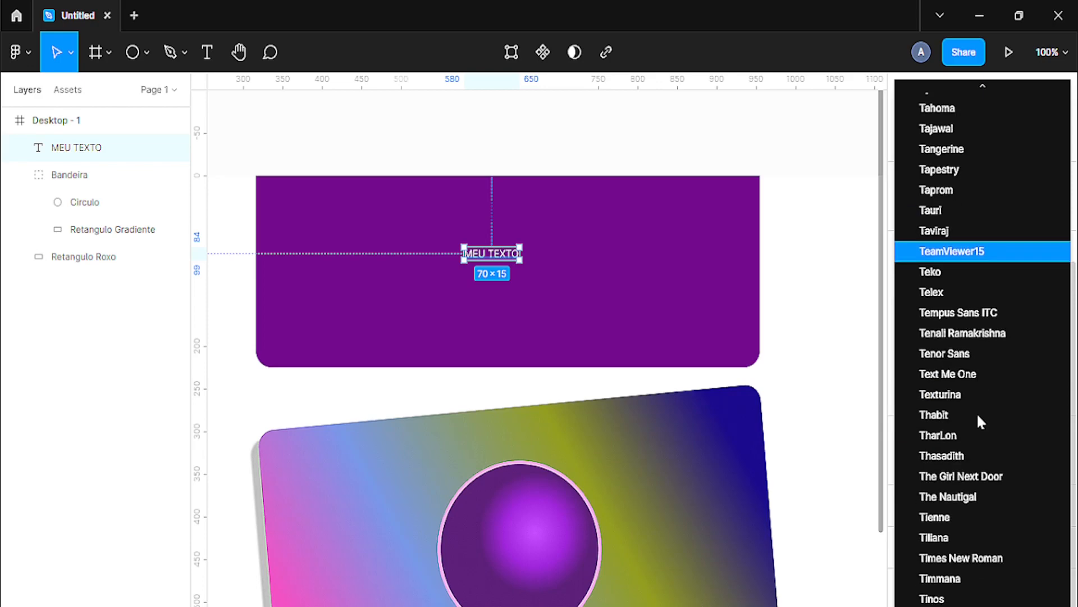
{"action": "left_click", "coordinate": [973, 389]}
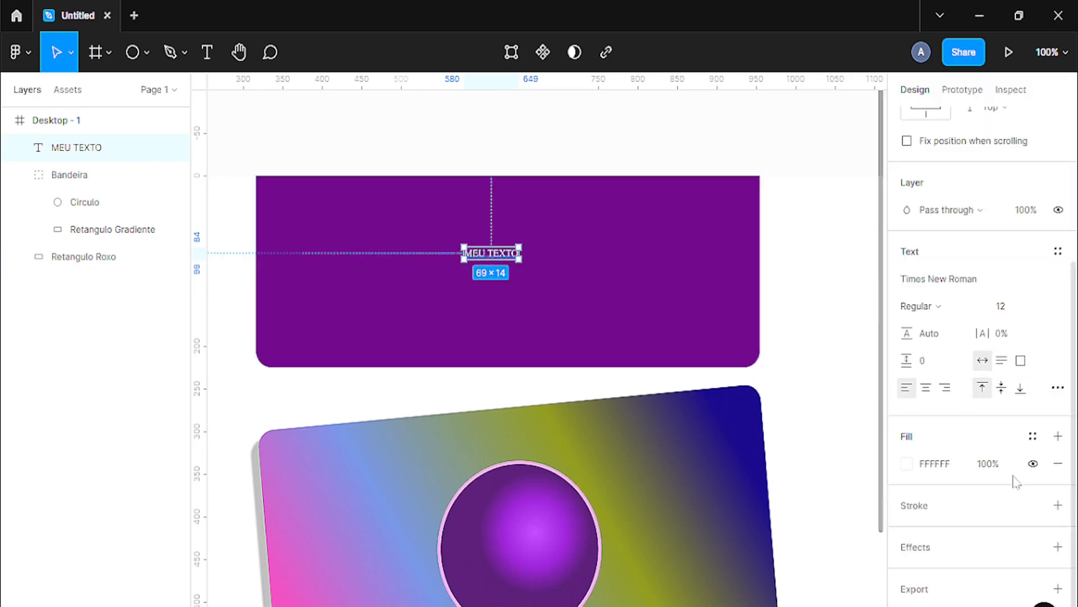
{"action": "left_click", "coordinate": [1048, 311]}
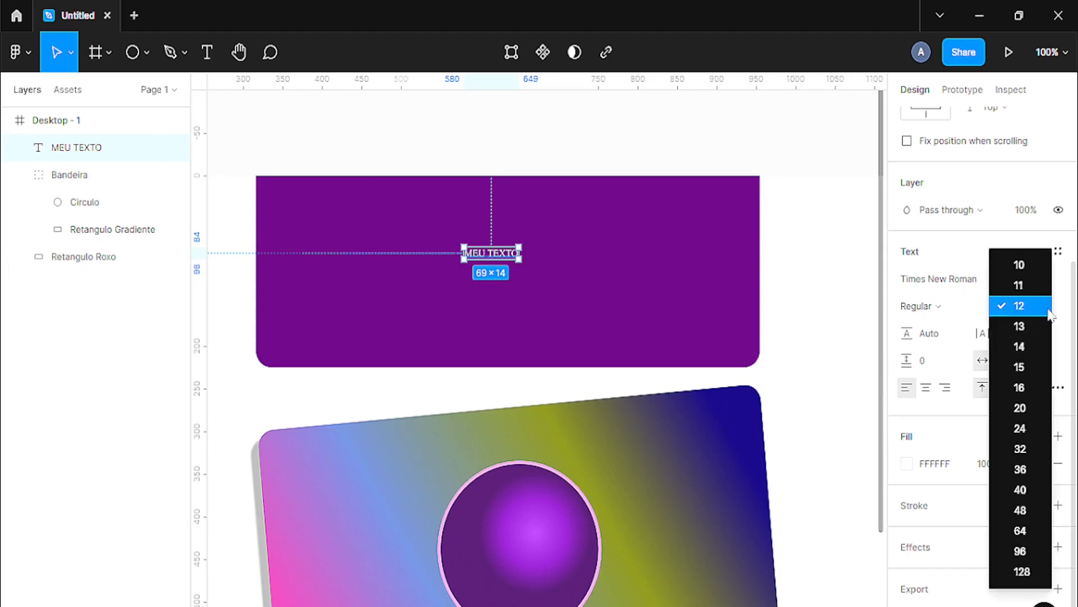
{"action": "left_click", "coordinate": [1028, 470]}
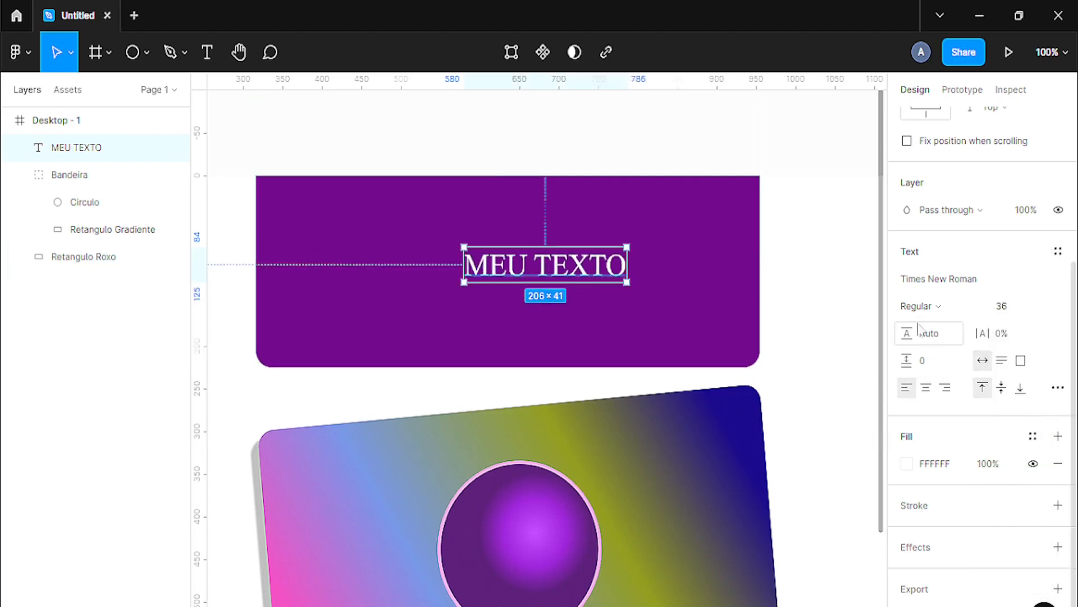
Step: Reposition the MEU TEXTO text on the purple rectangle to about X 532, Y 111
{"action": "left_click_drag", "start_coordinate": [546, 271], "coordinate": [483, 255]}
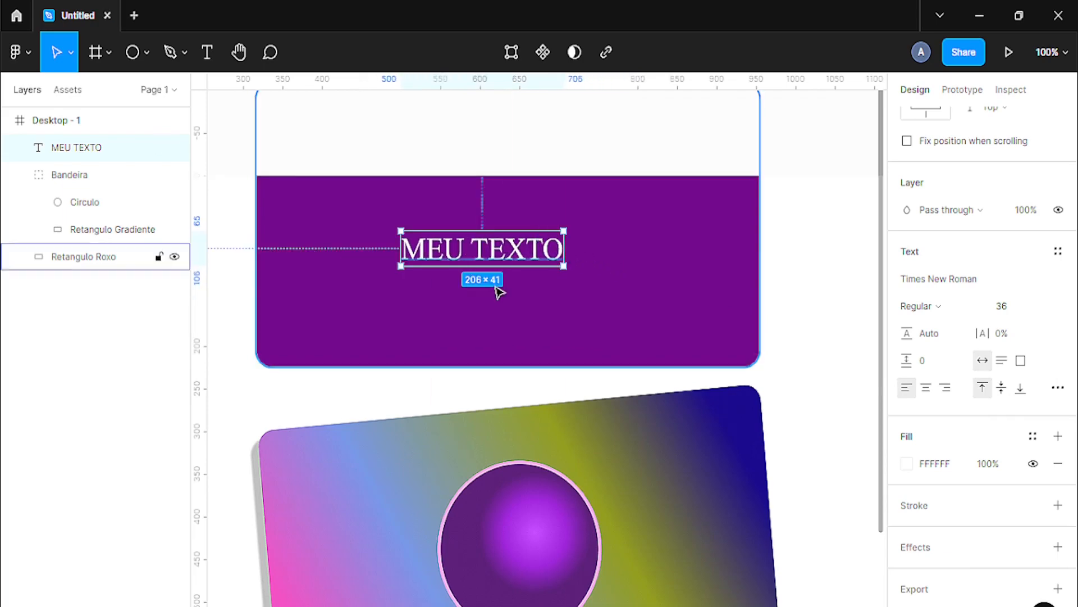
{"action": "scroll", "coordinate": [498, 289], "scroll_direction": "up", "scroll_amount": 5}
{"action": "scroll", "coordinate": [498, 289], "scroll_direction": "up", "scroll_amount": 2}
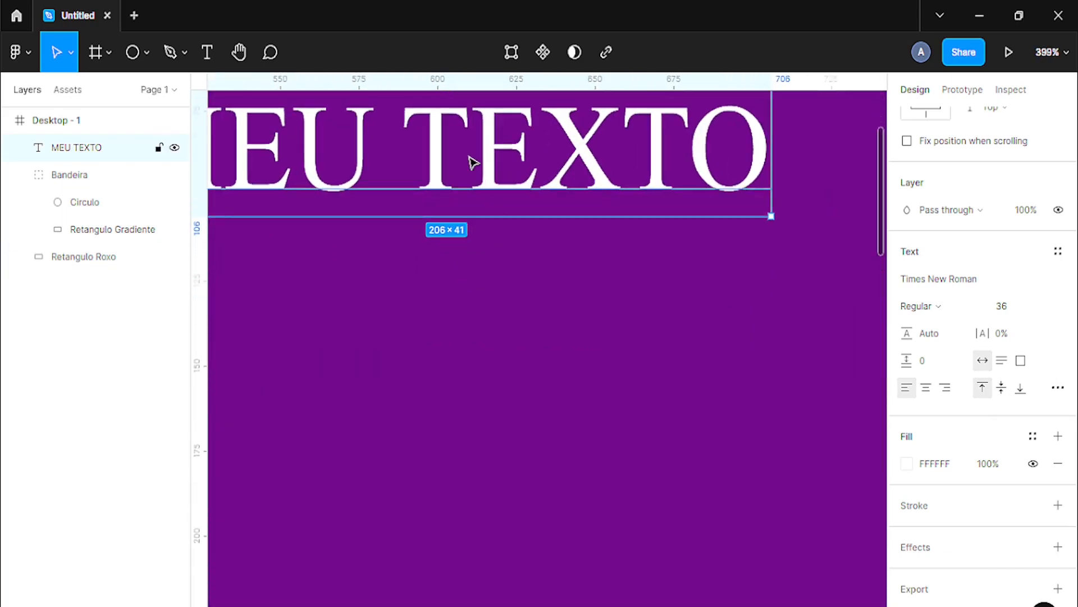
{"action": "left_click_drag", "start_coordinate": [442, 163], "coordinate": [546, 321]}
Step: Examine the serifs on the M and E of the MEU TEXTO text up close, outlining them
{"action": "scroll", "coordinate": [294, 280], "scroll_direction": "up", "scroll_amount": 6}
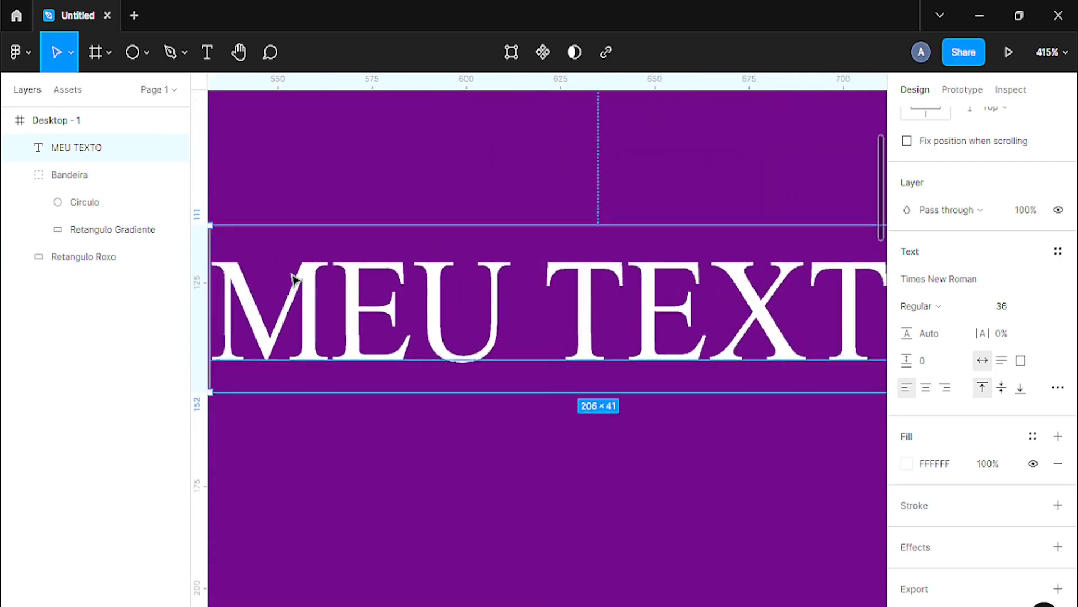
{"action": "scroll", "coordinate": [293, 281], "scroll_direction": "up", "scroll_amount": 3}
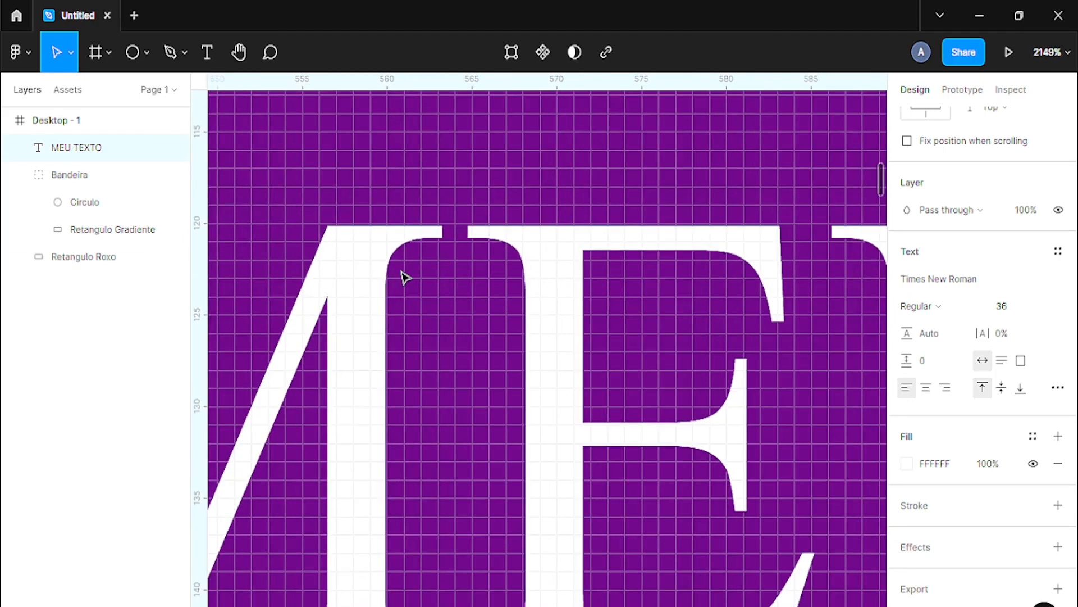
{"action": "scroll", "coordinate": [405, 276], "scroll_direction": "down", "scroll_amount": 1}
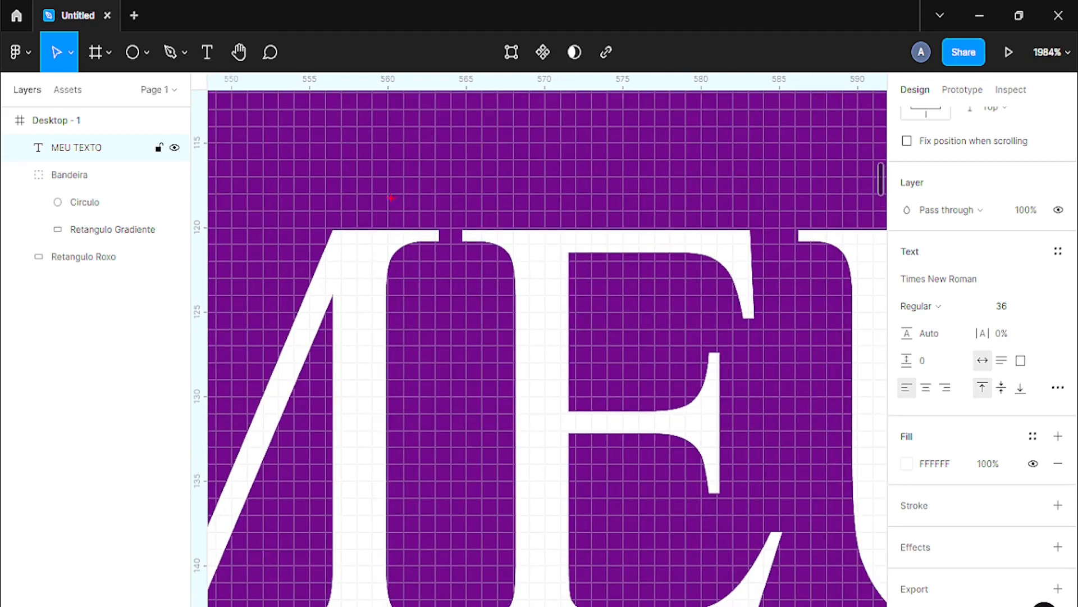
{"action": "left_click_drag", "start_coordinate": [391, 198], "coordinate": [450, 267]}
{"action": "left_click_drag", "start_coordinate": [455, 198], "coordinate": [509, 270]}
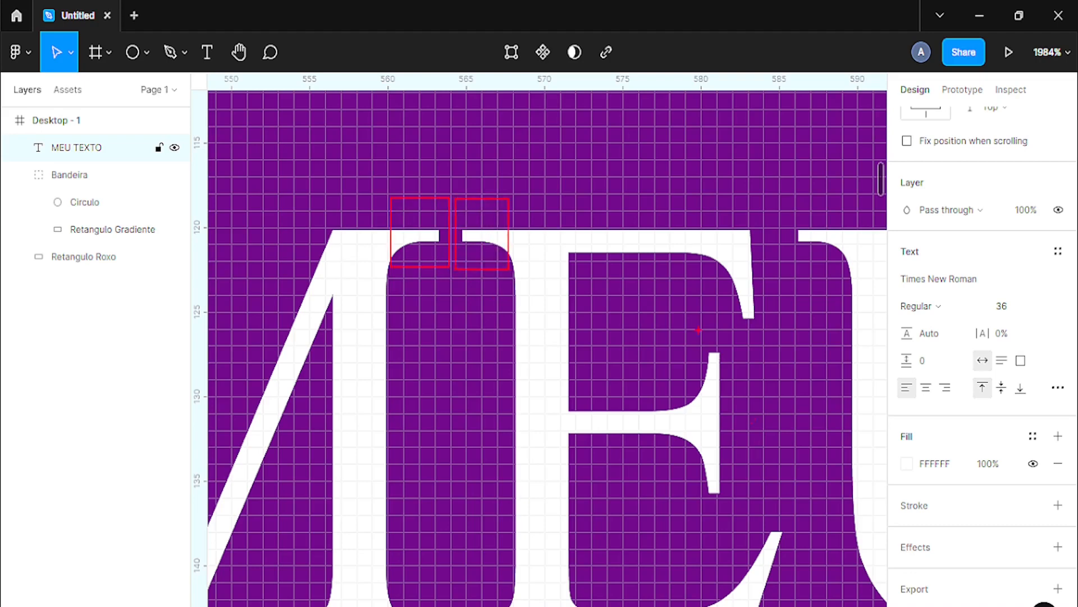
{"action": "left_click_drag", "start_coordinate": [697, 264], "coordinate": [778, 327]}
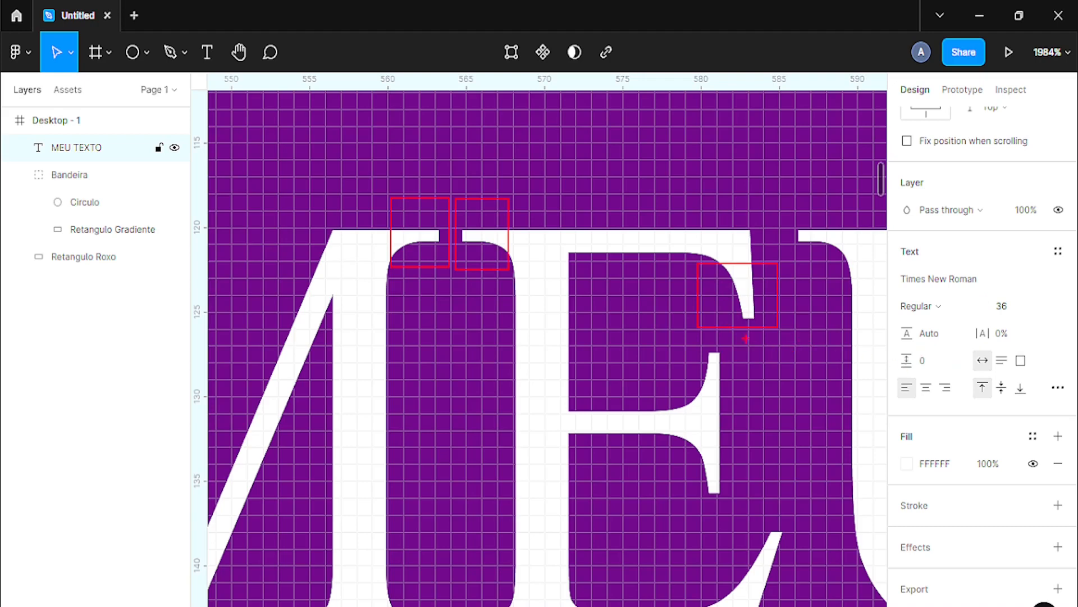
Step: Try Arial and Microsoft Sans Serif as the font of the MEU TEXTO text
{"action": "left_click", "coordinate": [1011, 278]}
{"action": "scroll", "coordinate": [955, 449], "scroll_direction": "up", "scroll_amount": 20}
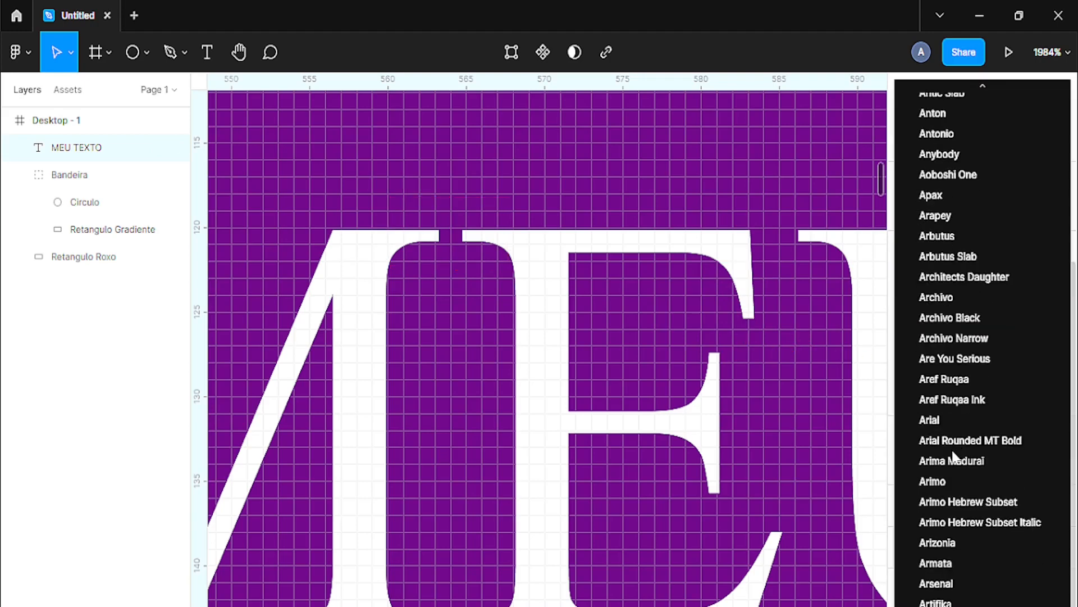
{"action": "left_click", "coordinate": [949, 426]}
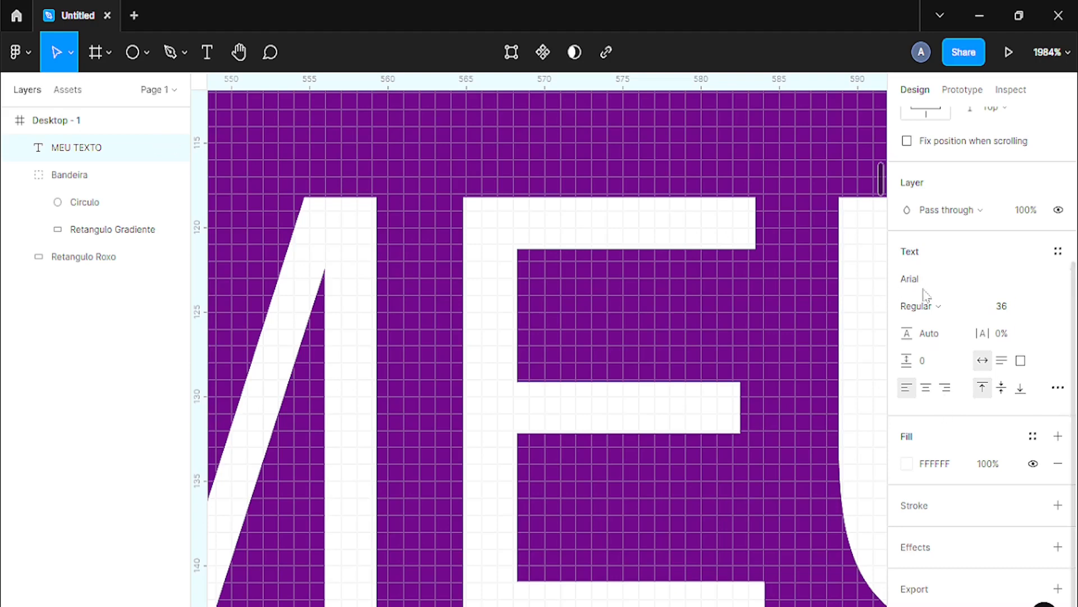
{"action": "left_click", "coordinate": [1066, 287]}
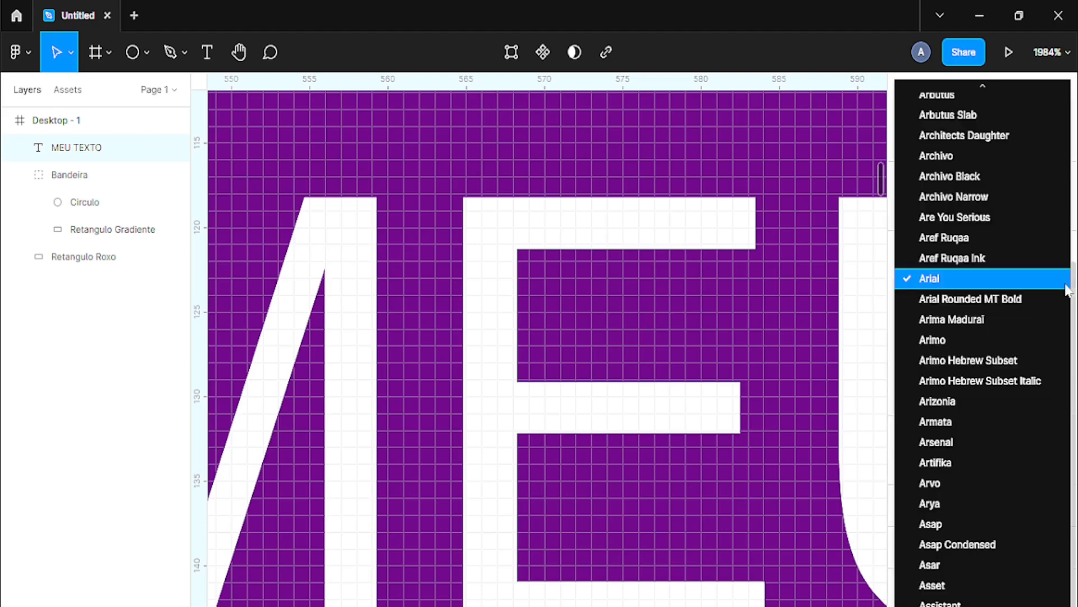
{"action": "key", "text": "s"}
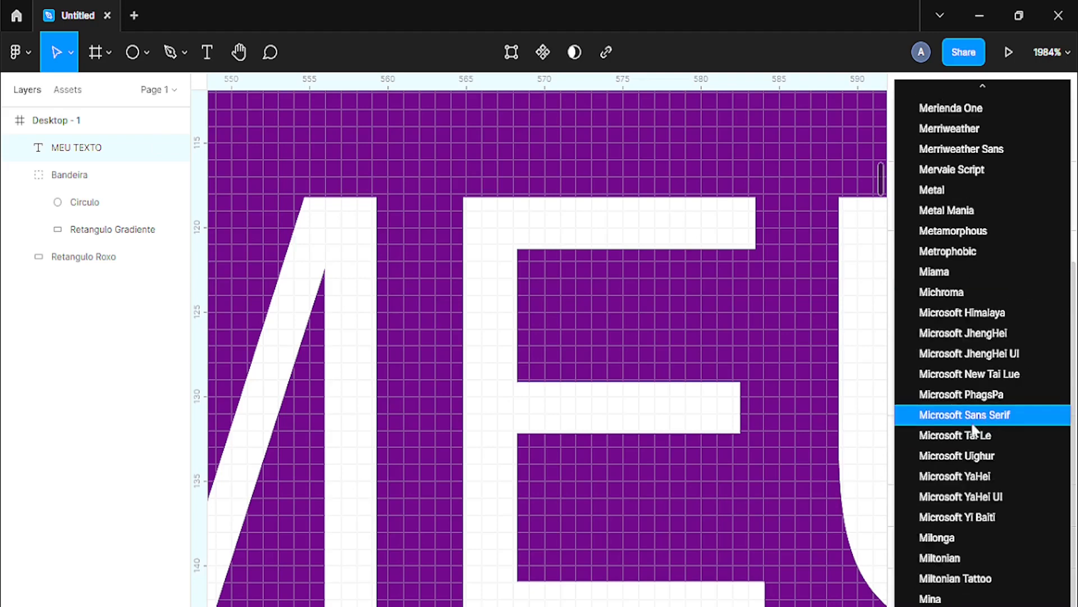
{"action": "left_click", "coordinate": [995, 418]}
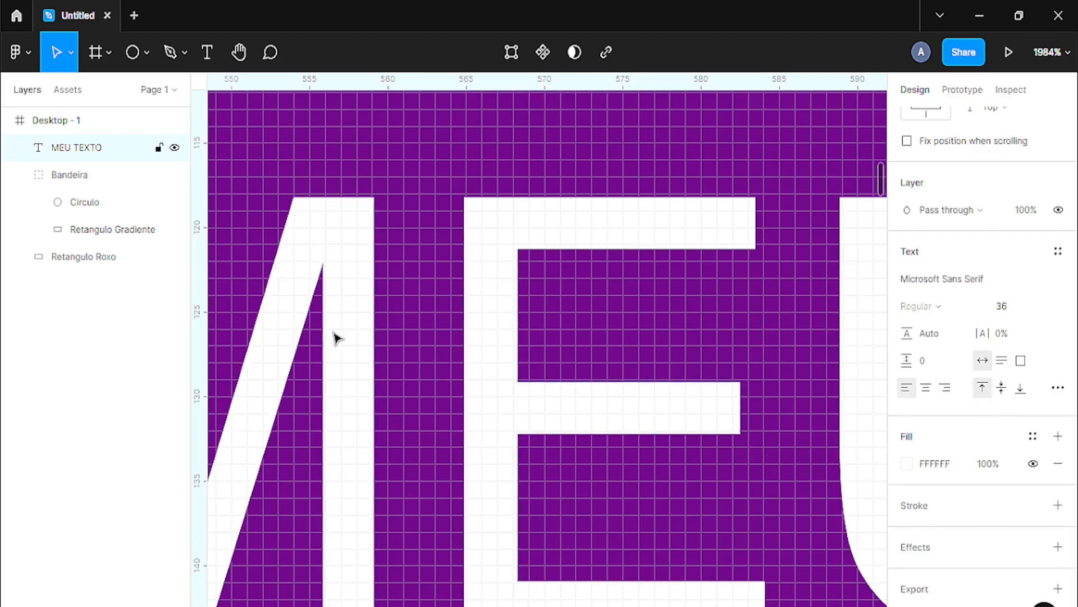
Step: Set the MEU TEXTO text's font to Script MT Bold and move the text to about X 525, Y 107
{"action": "key", "text": "ctrl+z"}
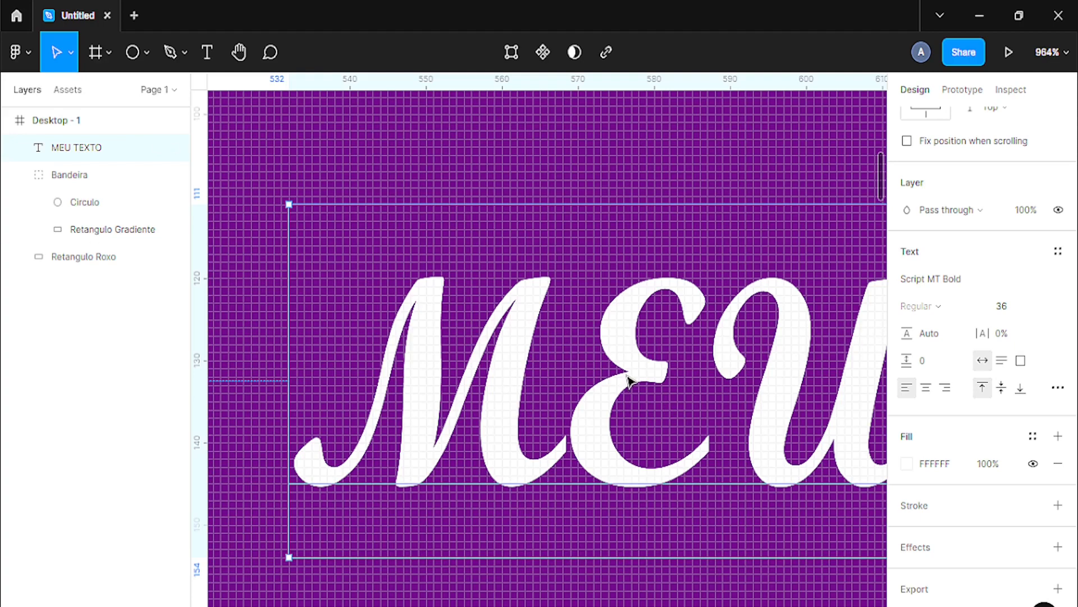
{"action": "left_click_drag", "start_coordinate": [628, 377], "coordinate": [580, 348]}
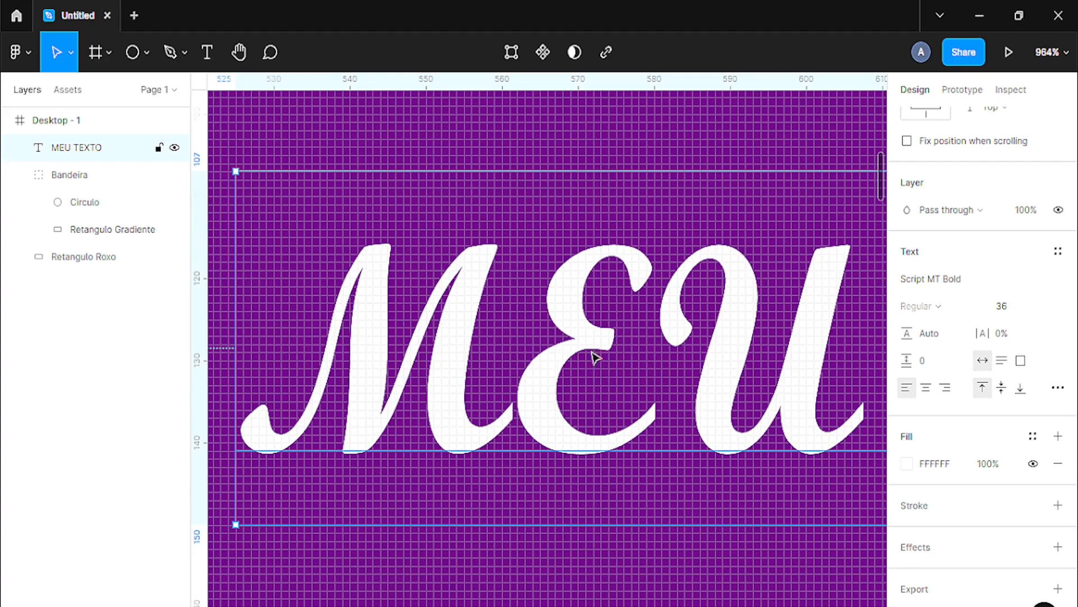
Step: Rewrite the MEU TEXTO text as Meu Texto and move it to about X 474, Y 75 on the purple rectangle
{"action": "double_click", "coordinate": [561, 362]}
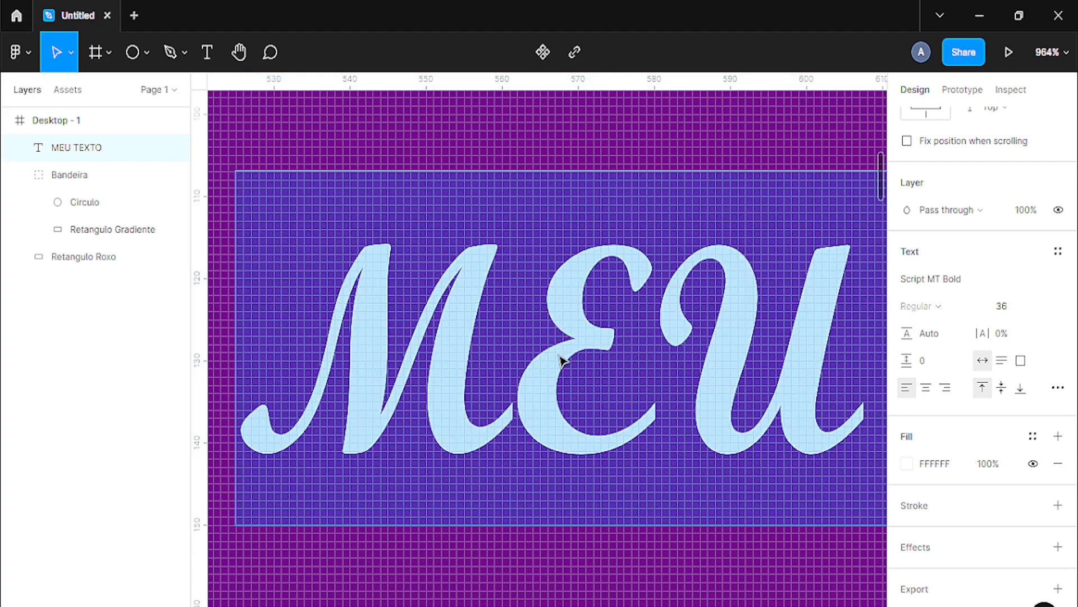
{"action": "left_click", "coordinate": [539, 359]}
{"action": "key", "text": "Delete"}
{"action": "key", "text": "Delete"}
{"action": "key", "text": "Delete"}
{"action": "key", "text": "Delete"}
{"action": "key", "text": "Delete"}
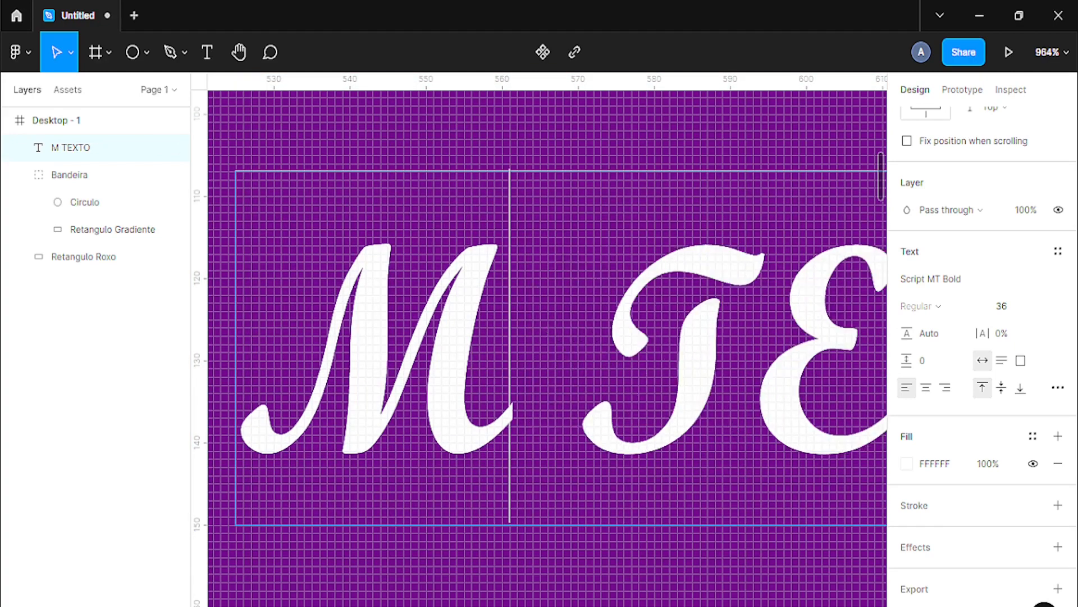
{"action": "key", "text": "Delete"}
{"action": "key", "text": "Delete"}
{"action": "key", "text": "Delete"}
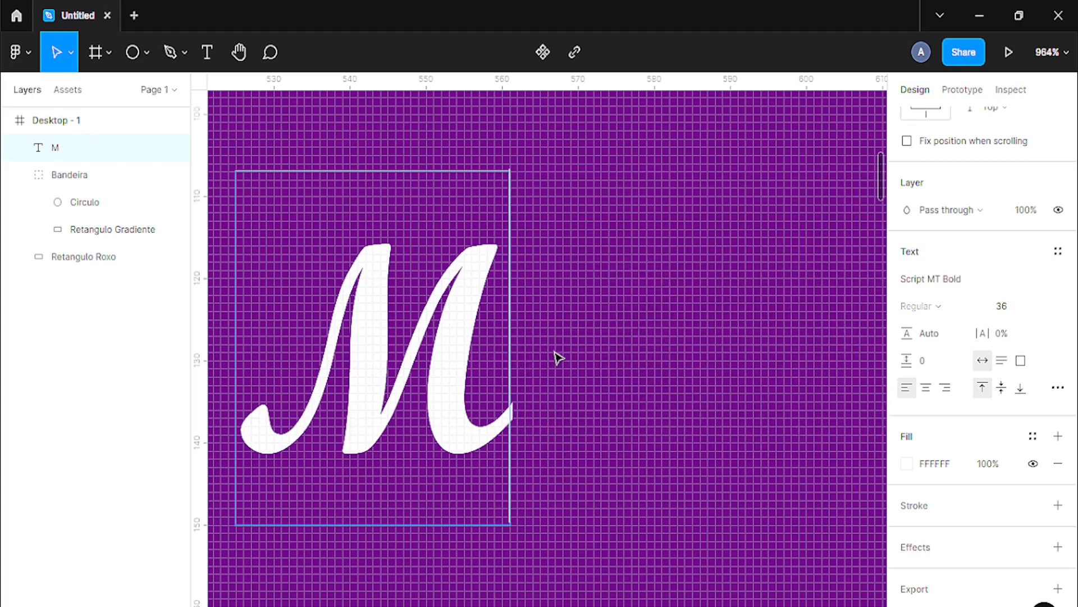
{"action": "type", "text": "ey"}
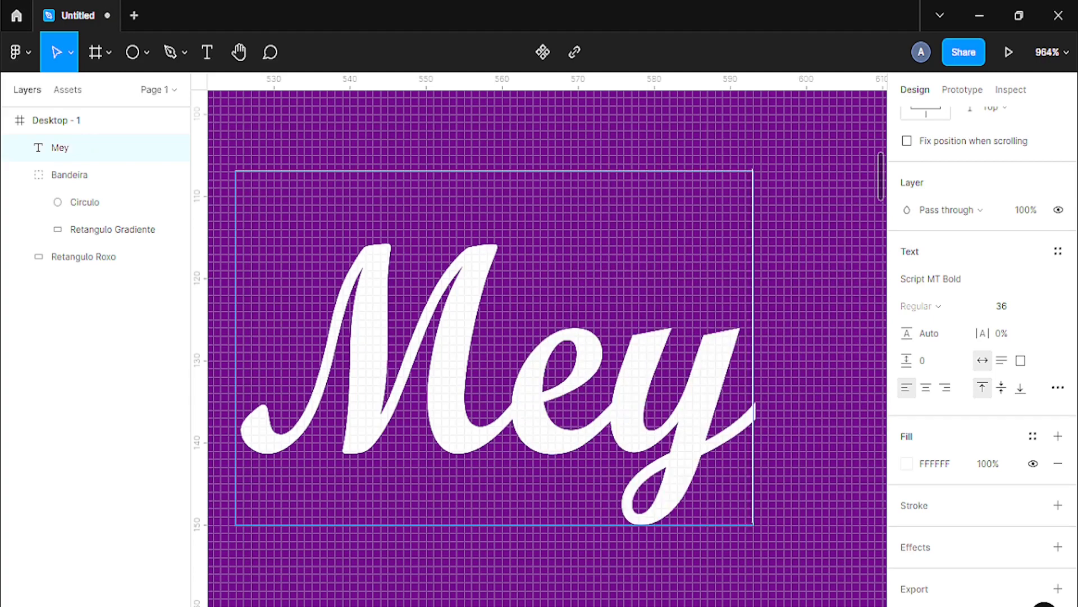
{"action": "key", "text": "BackSpace"}
{"action": "type", "text": "u"}
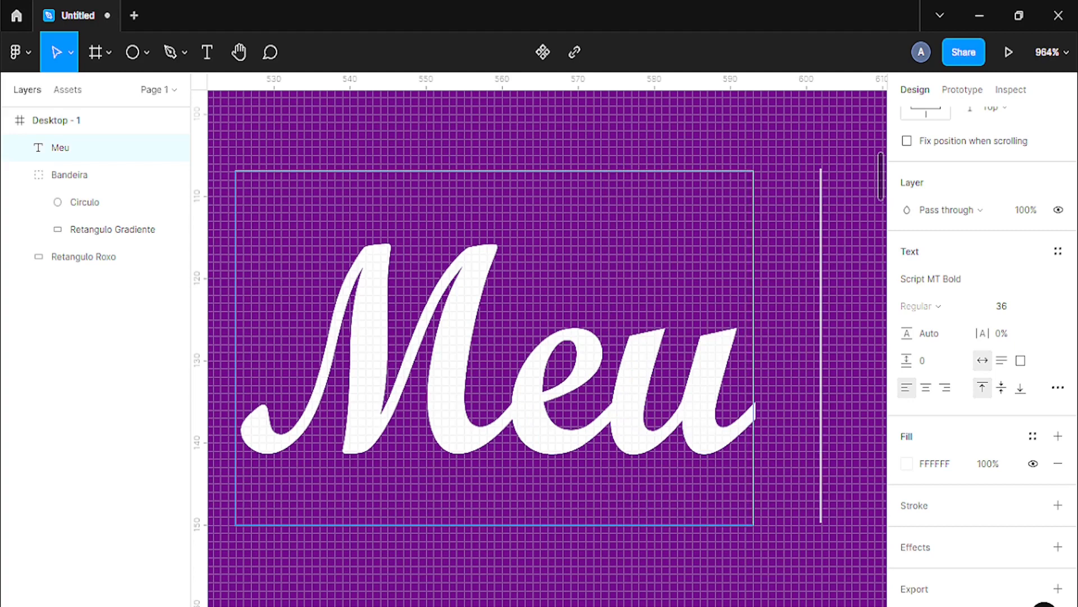
{"action": "type", "text": " Texto"}
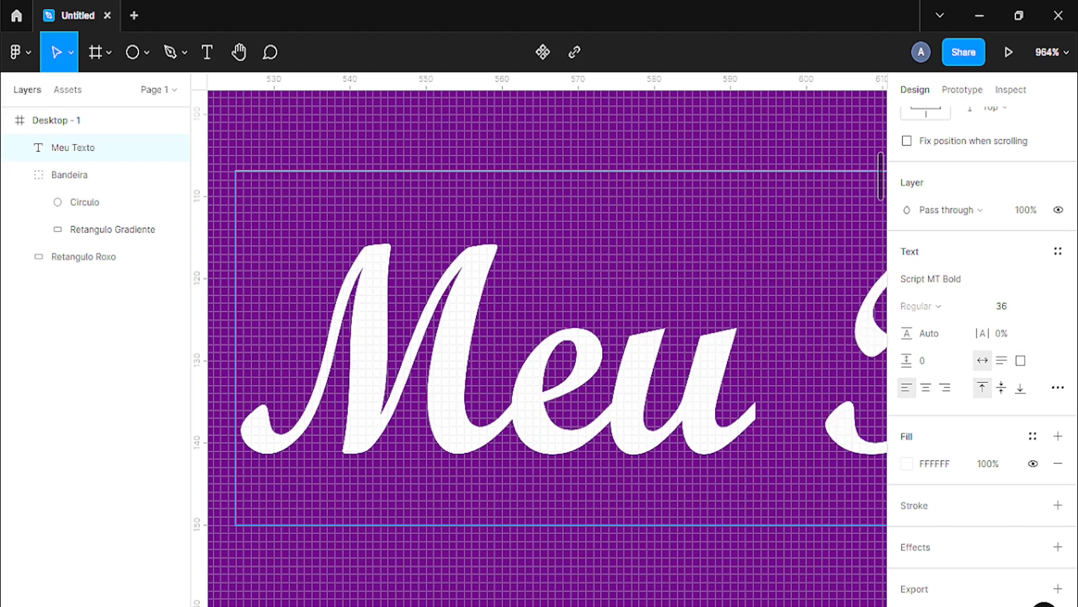
{"action": "scroll", "coordinate": [597, 406], "scroll_direction": "down", "scroll_amount": 5}
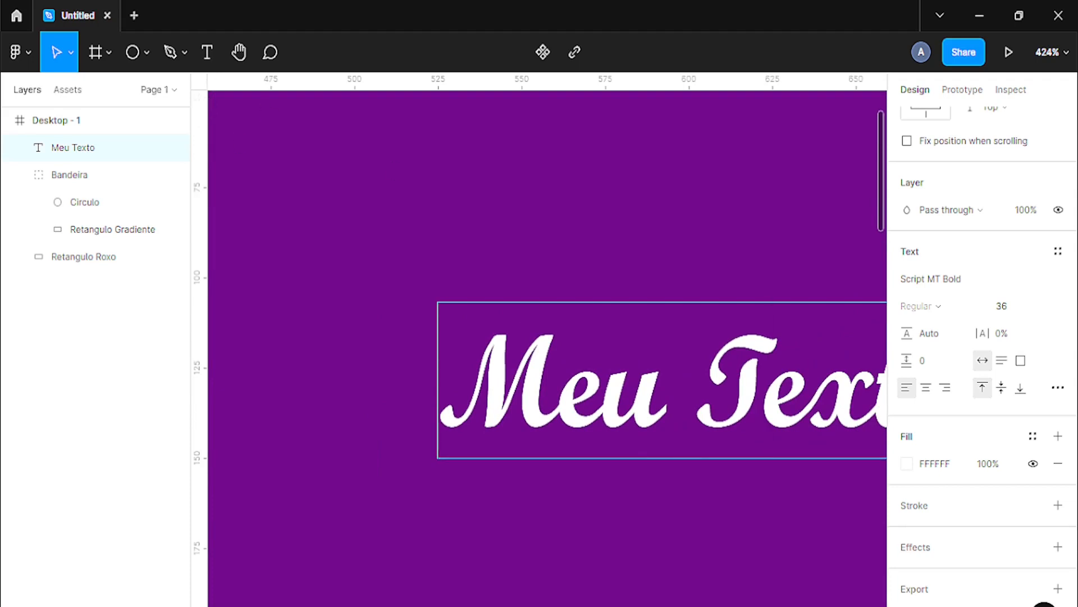
{"action": "key", "text": "Escape"}
{"action": "left_click_drag", "start_coordinate": [747, 404], "coordinate": [576, 289]}
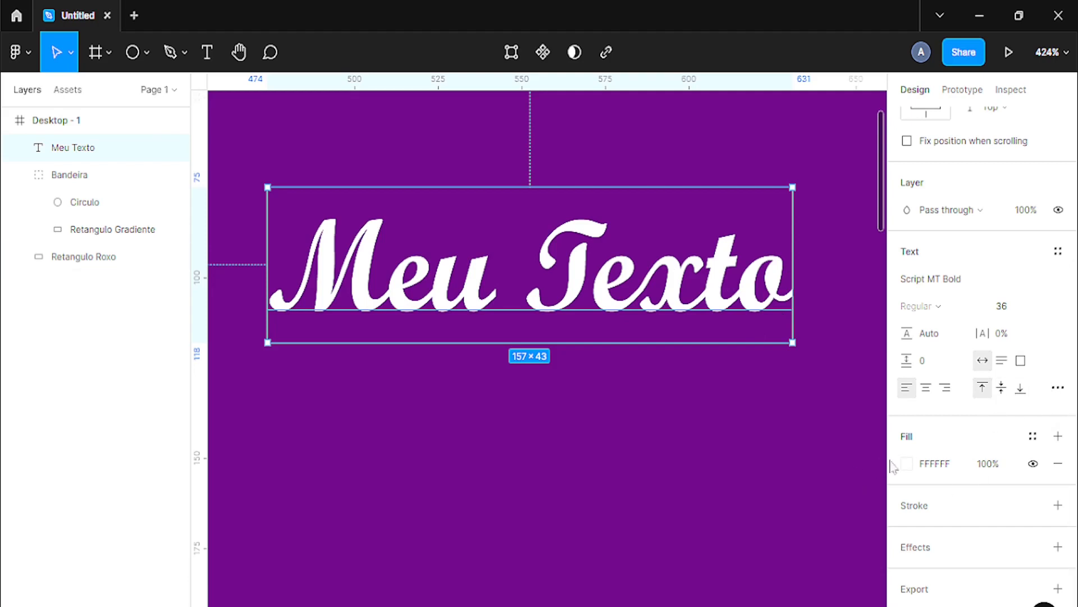
Step: Change the Meu Texto text's fill to a linear gradient and colour its starting stop yellow FFD600
{"action": "left_click", "coordinate": [908, 465]}
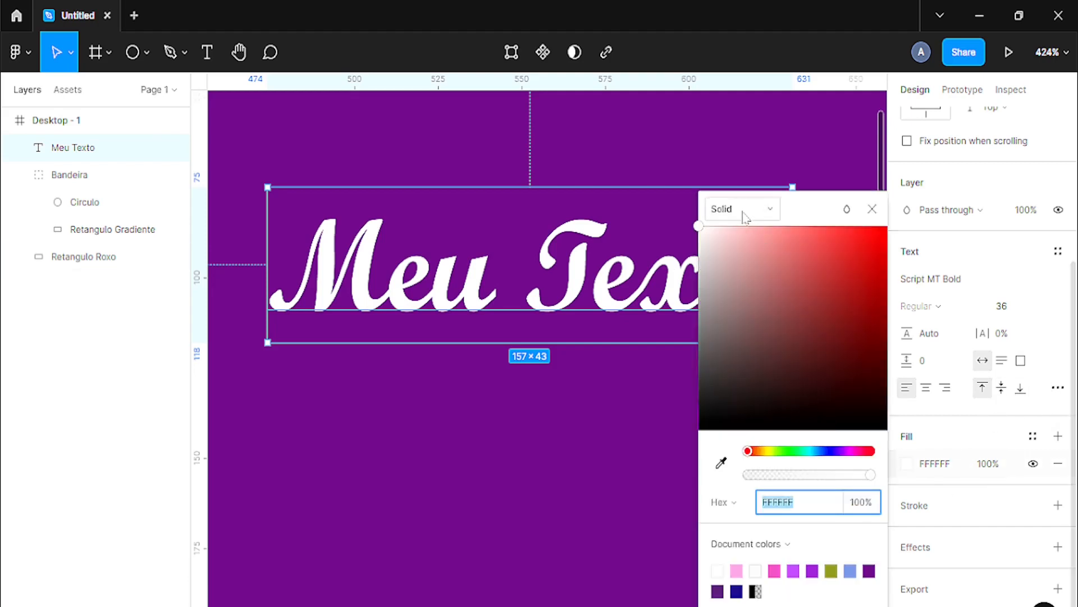
{"action": "left_click", "coordinate": [774, 213]}
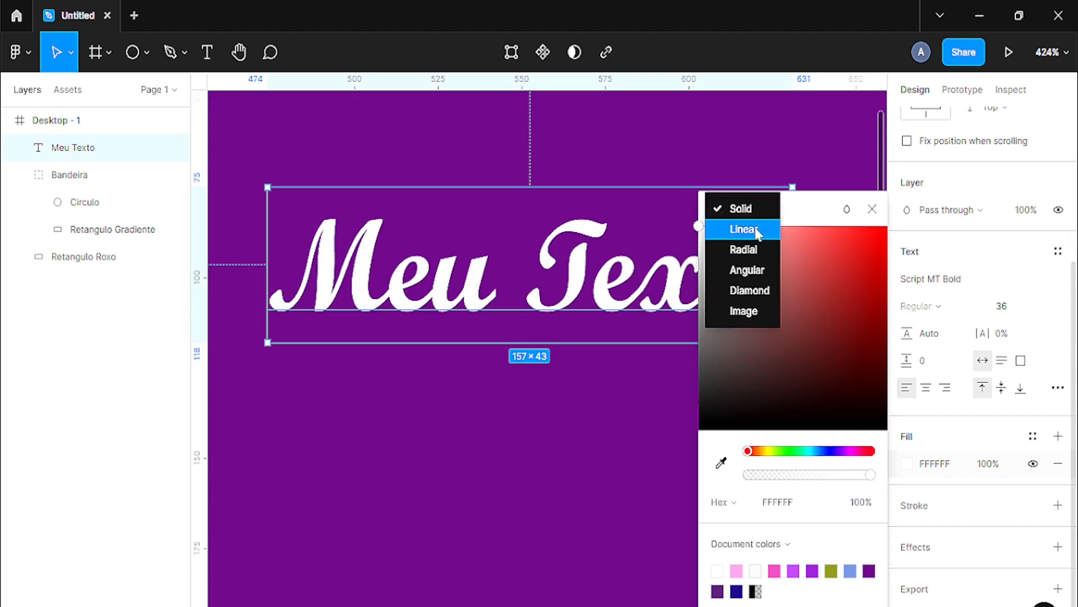
{"action": "left_click", "coordinate": [757, 230]}
{"action": "left_click", "coordinate": [719, 190]}
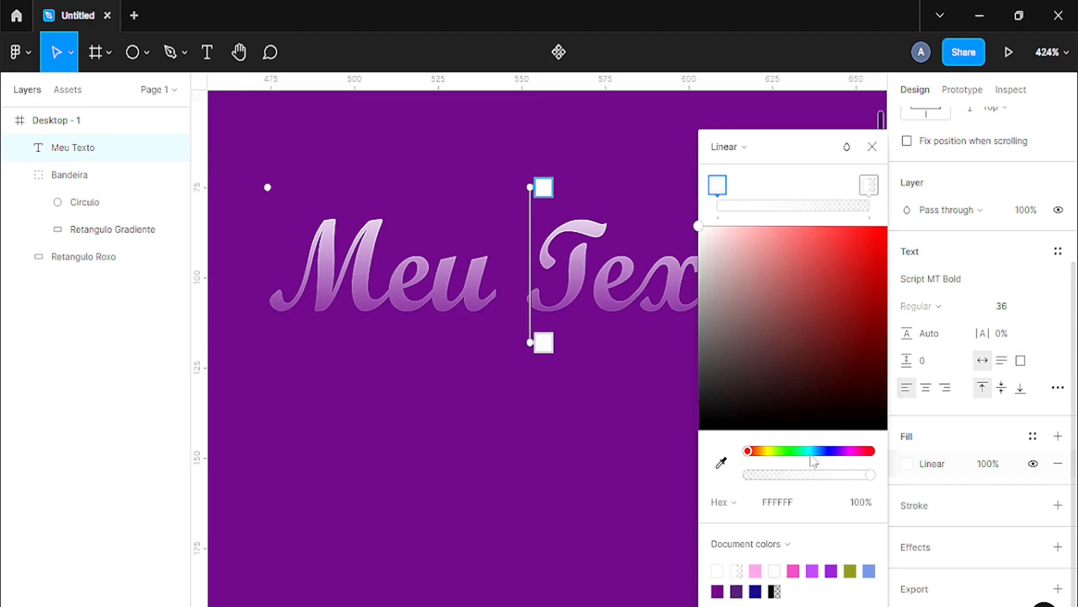
{"action": "left_click", "coordinate": [769, 451]}
{"action": "left_click_drag", "start_coordinate": [770, 454], "coordinate": [765, 454]}
{"action": "left_click_drag", "start_coordinate": [882, 249], "coordinate": [895, 231]}
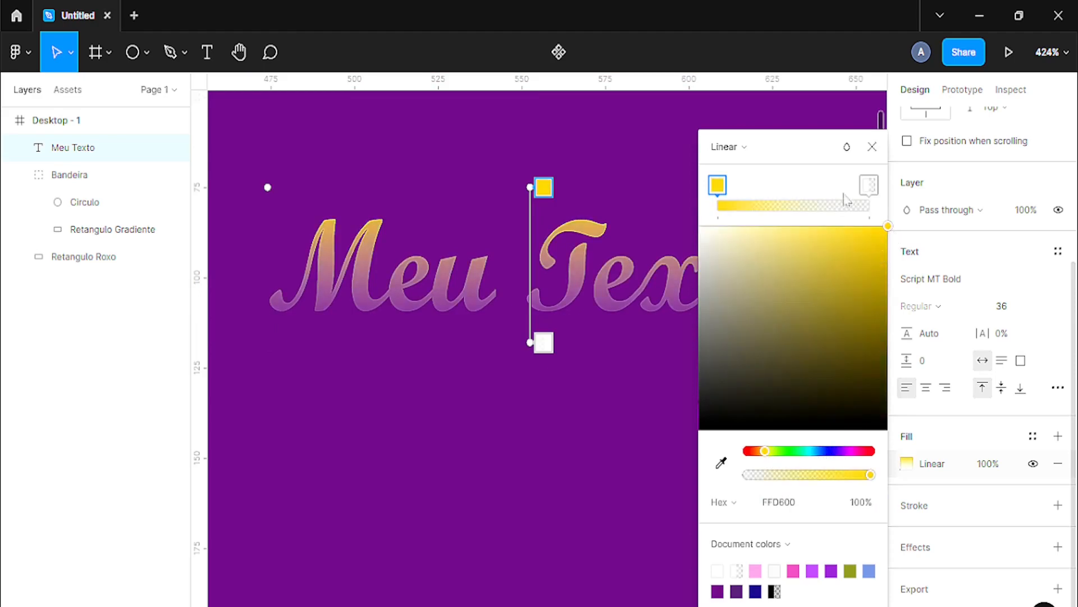
Step: Replace the gradient's transparent end stop with a fully opaque dark gold stop, 927B07
{"action": "left_click", "coordinate": [868, 187]}
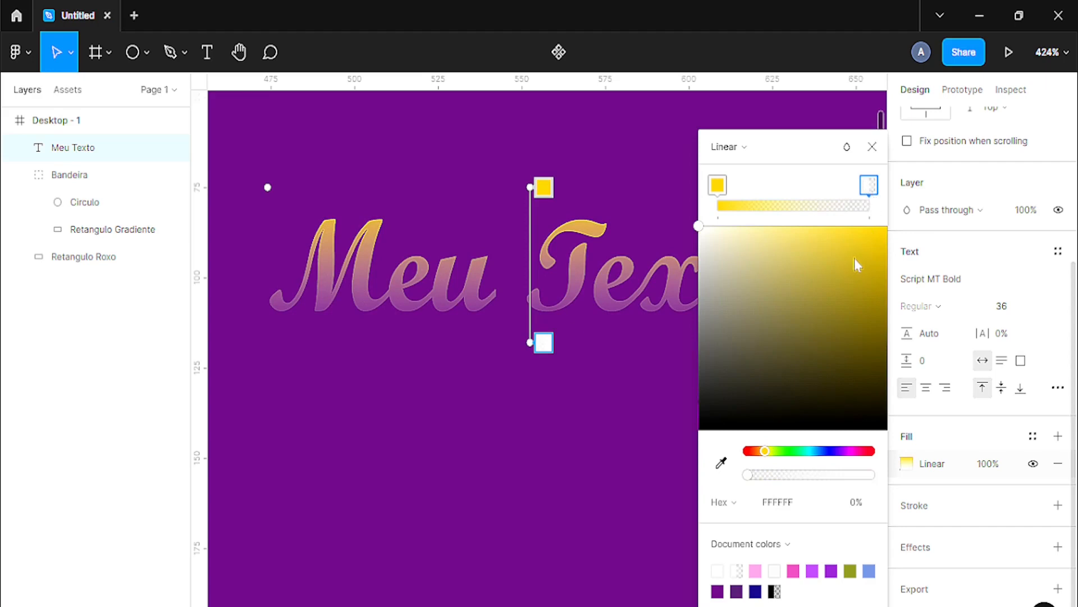
{"action": "key", "text": "Delete"}
{"action": "left_click", "coordinate": [860, 188]}
{"action": "left_click_drag", "start_coordinate": [861, 189], "coordinate": [874, 188]}
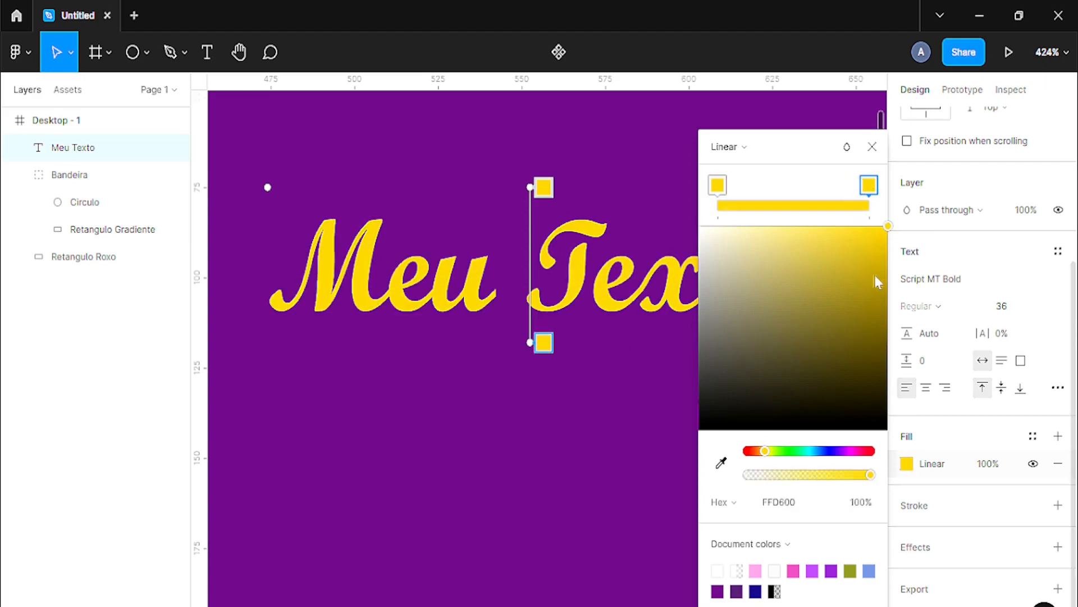
{"action": "left_click_drag", "start_coordinate": [873, 275], "coordinate": [878, 314]}
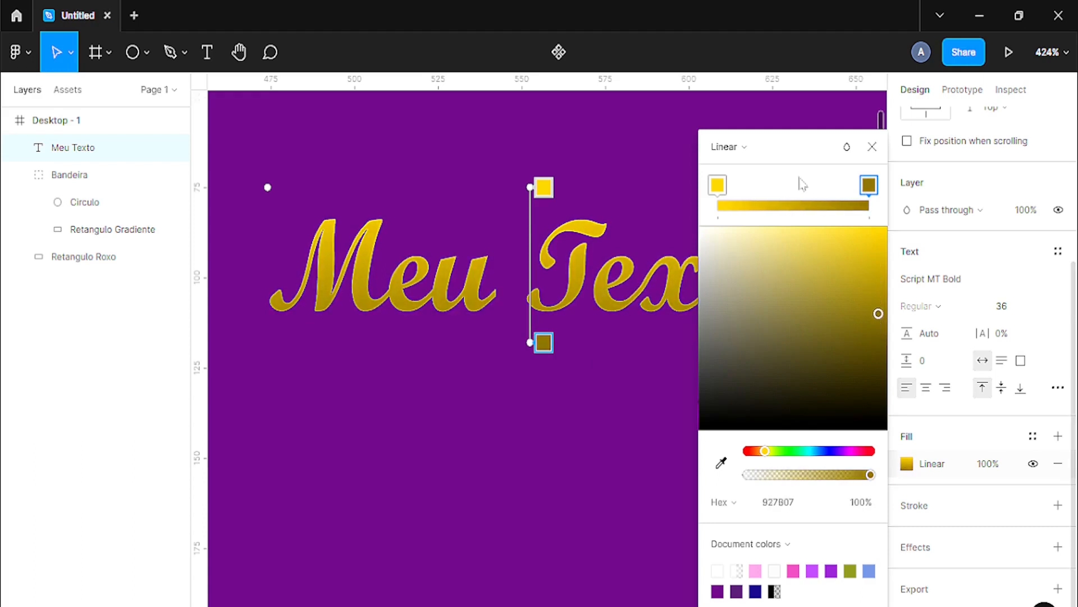
Step: Add a cream F3E7D4 stop at the middle of the text's gradient and recolour the end stop to brown 925207
{"action": "left_click", "coordinate": [793, 205]}
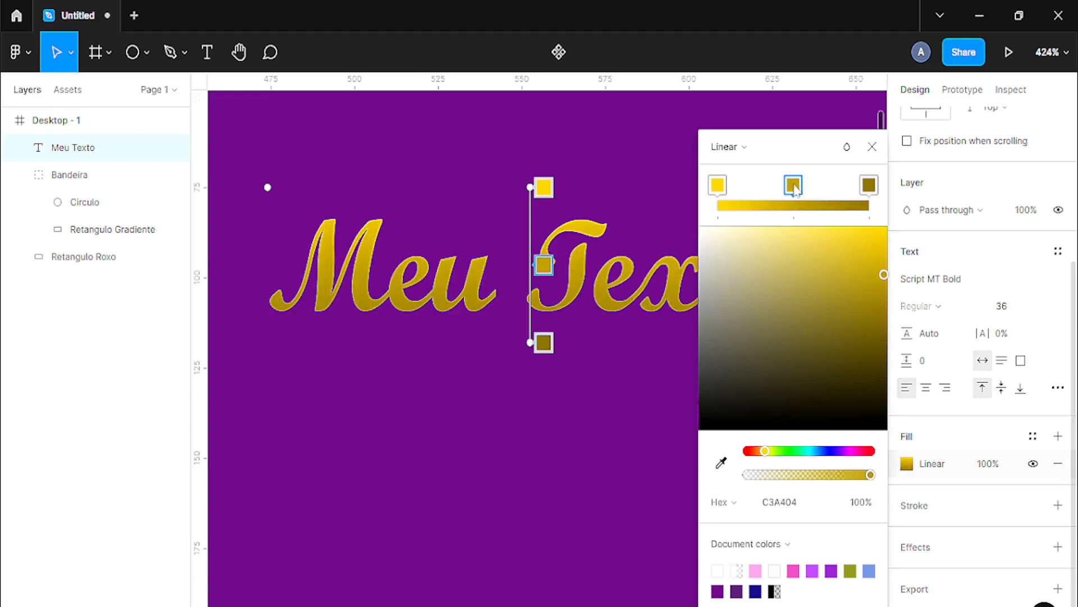
{"action": "left_click_drag", "start_coordinate": [793, 244], "coordinate": [722, 242]}
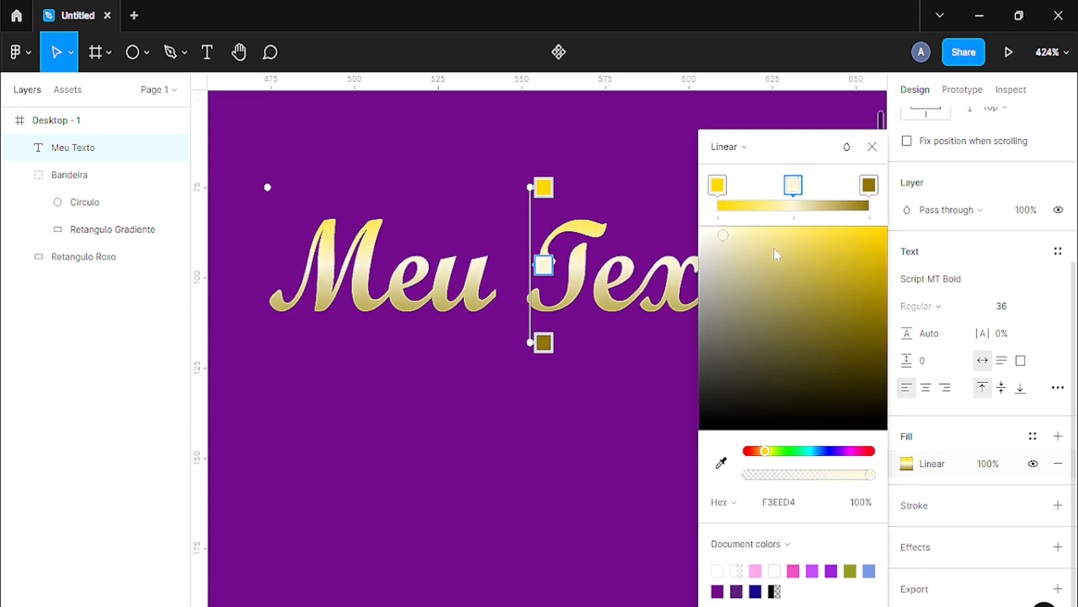
{"action": "left_click_drag", "start_coordinate": [764, 456], "coordinate": [762, 458]}
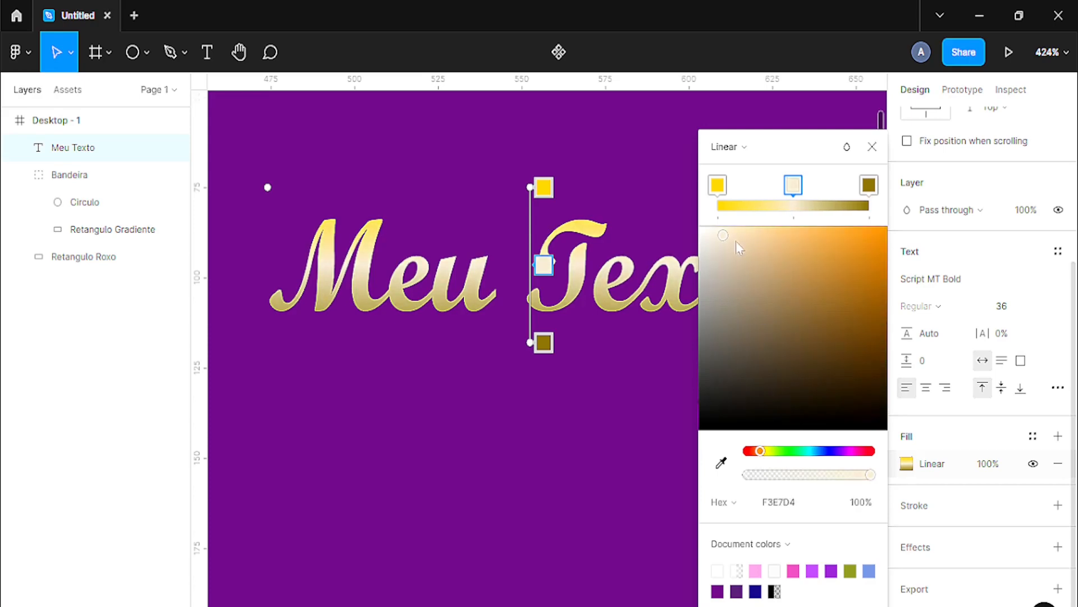
{"action": "left_click", "coordinate": [870, 187]}
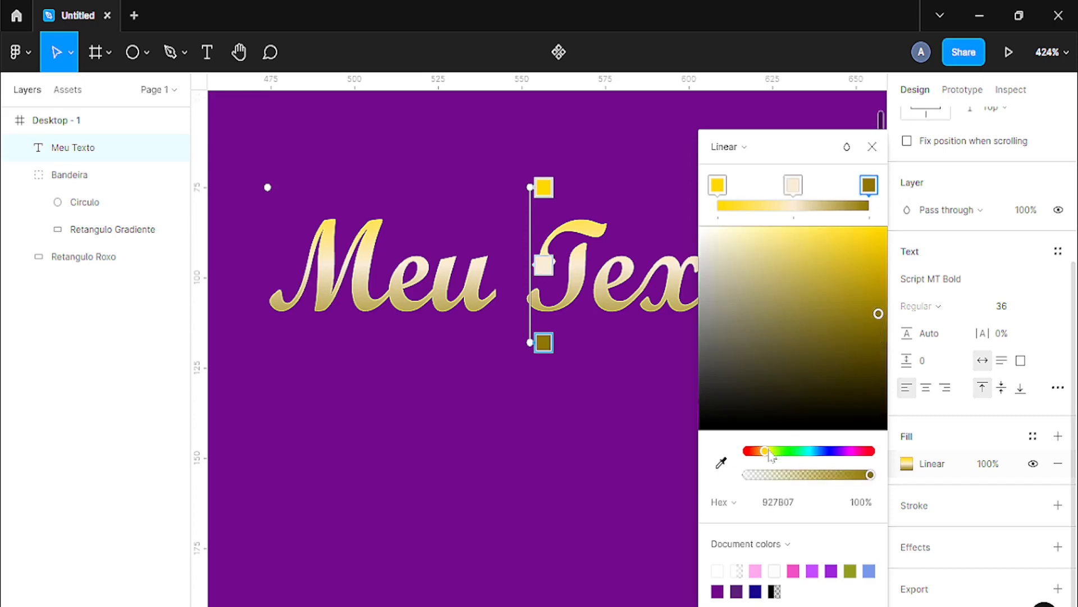
{"action": "left_click_drag", "start_coordinate": [770, 456], "coordinate": [761, 458]}
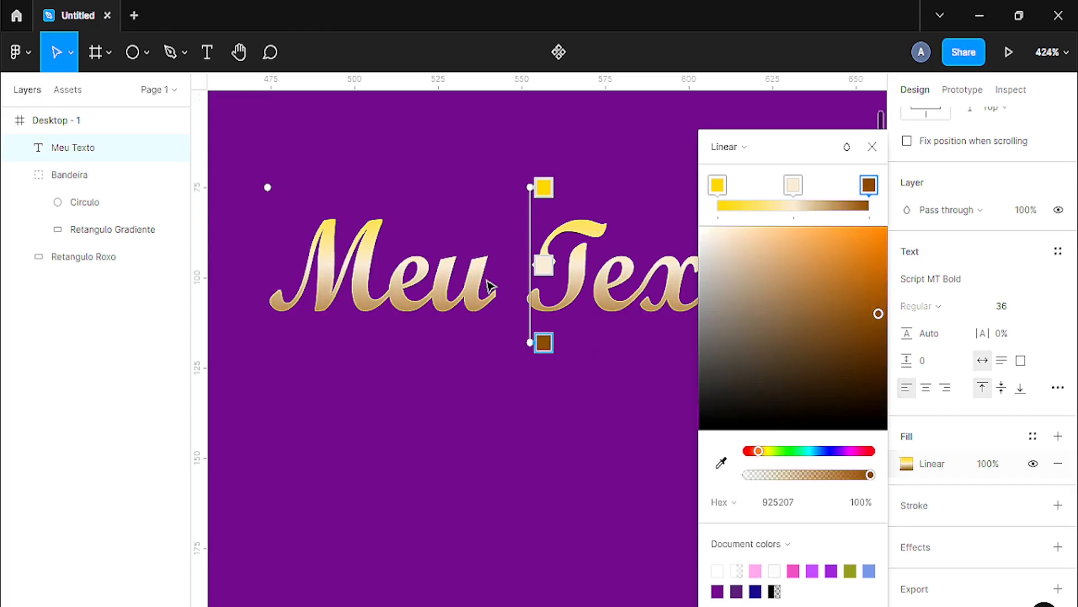
Step: Move the yellow and brown gradient stops inward towards the cream stop, and shift the cream stop slightly towards the brown one
{"action": "mouse_move", "coordinate": [548, 266]}
{"action": "left_mouse_down"}
{"action": "mouse_move", "coordinate": [544, 248]}
{"action": "mouse_move", "coordinate": [544, 283]}
{"action": "mouse_move", "coordinate": [544, 267]}
{"action": "left_mouse_up"}
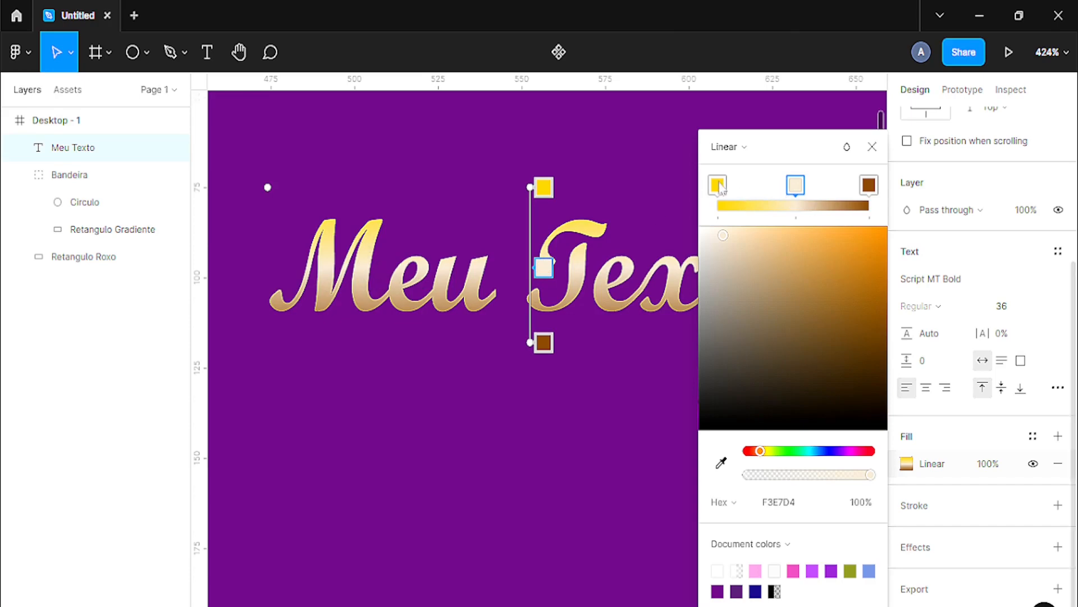
{"action": "left_click_drag", "start_coordinate": [719, 186], "coordinate": [746, 186]}
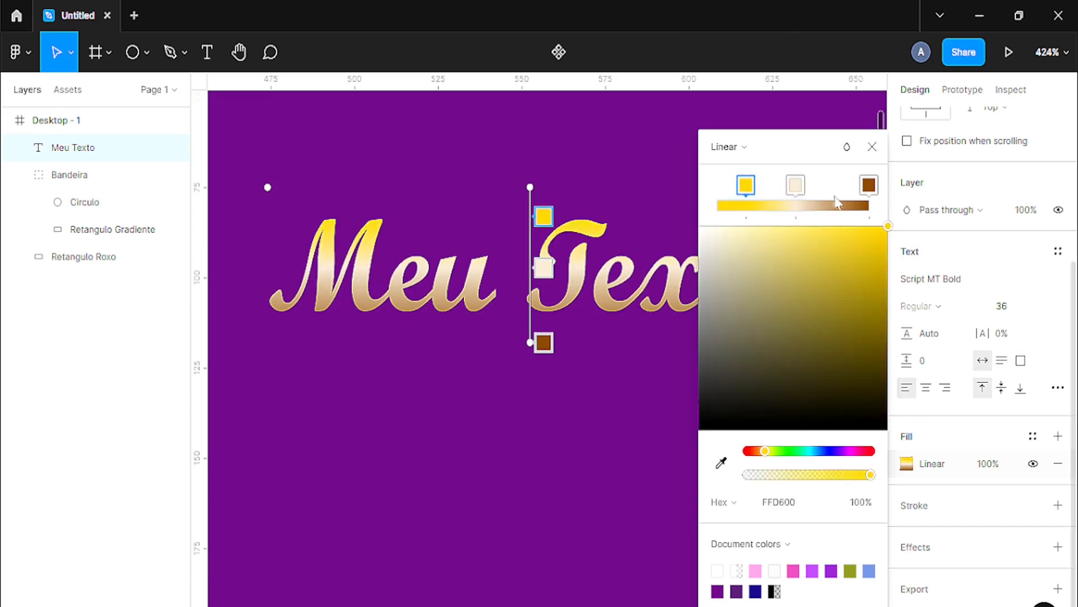
{"action": "left_click_drag", "start_coordinate": [872, 192], "coordinate": [849, 193]}
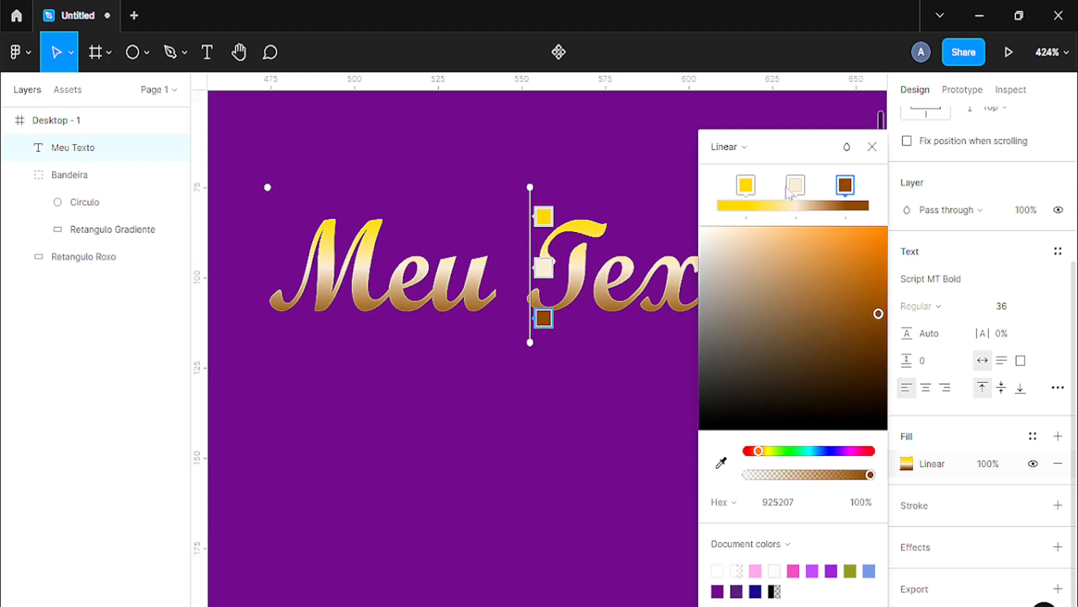
{"action": "left_click_drag", "start_coordinate": [740, 190], "coordinate": [753, 190]}
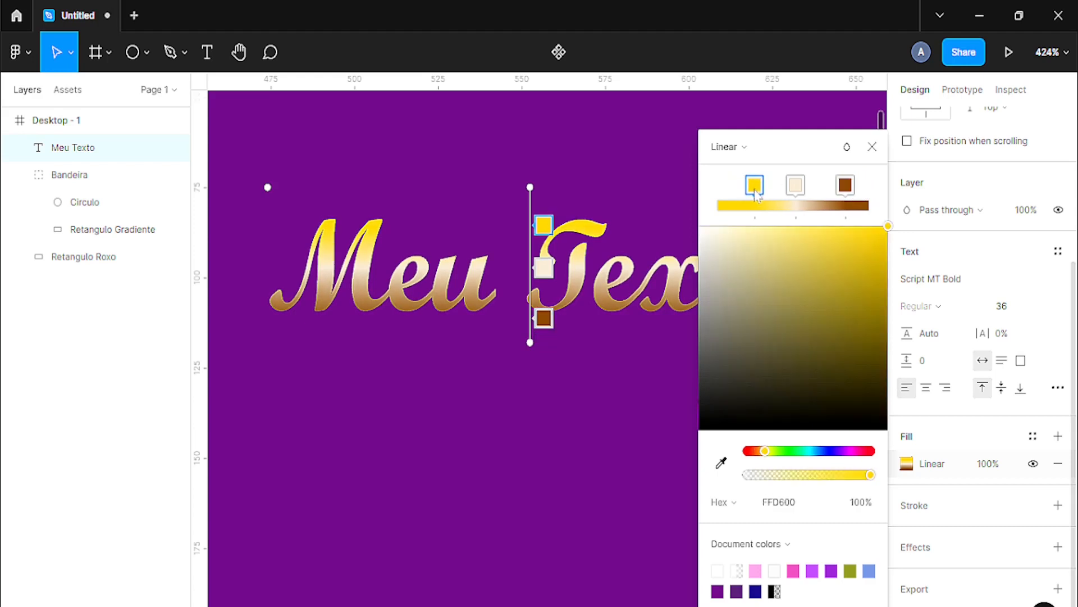
{"action": "left_click_drag", "start_coordinate": [847, 188], "coordinate": [842, 193]}
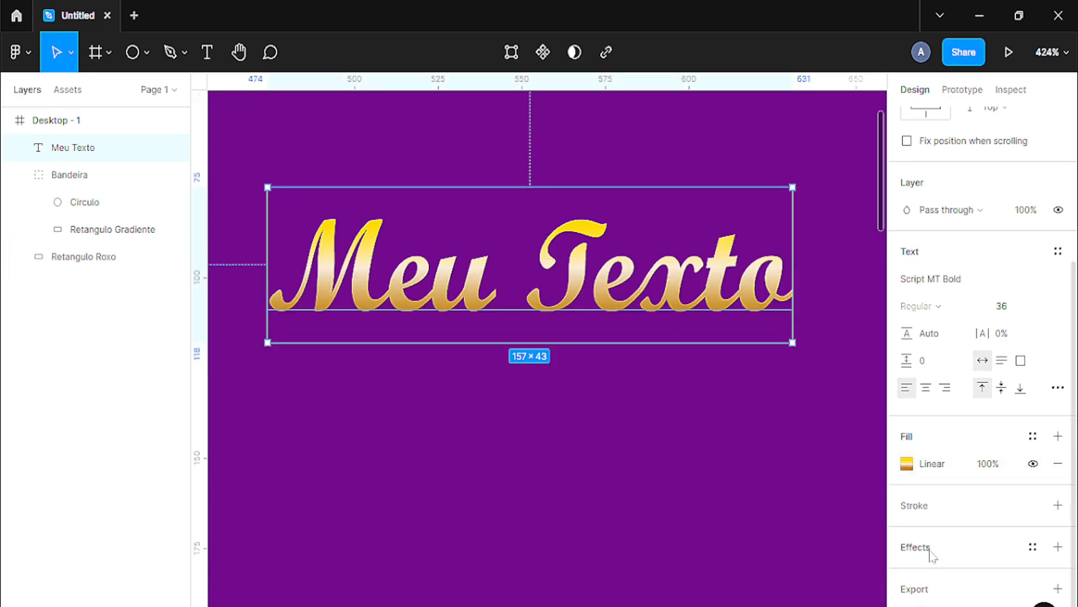
Step: Add a drop shadow to the Meu Texto text with offsets X 4 and Y -4
{"action": "left_click", "coordinate": [929, 553]}
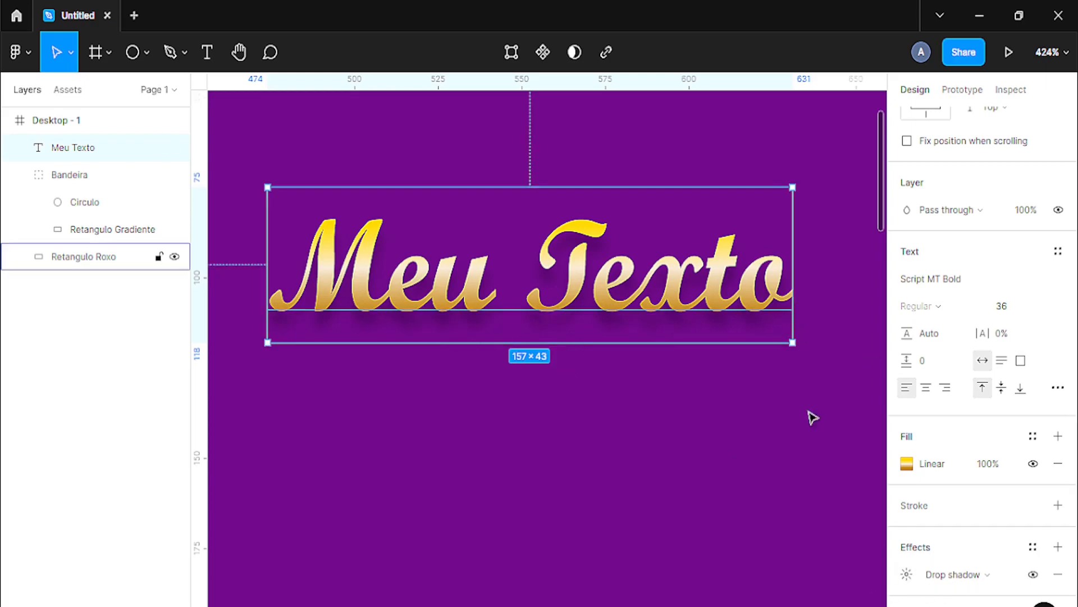
{"action": "left_click", "coordinate": [907, 574]}
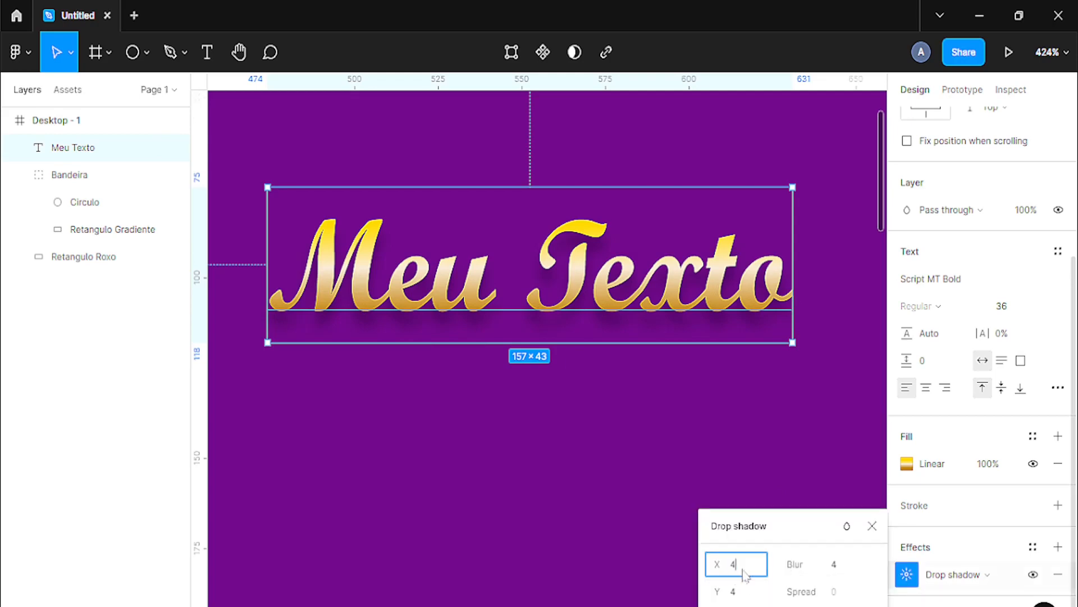
{"action": "left_click", "coordinate": [748, 595]}
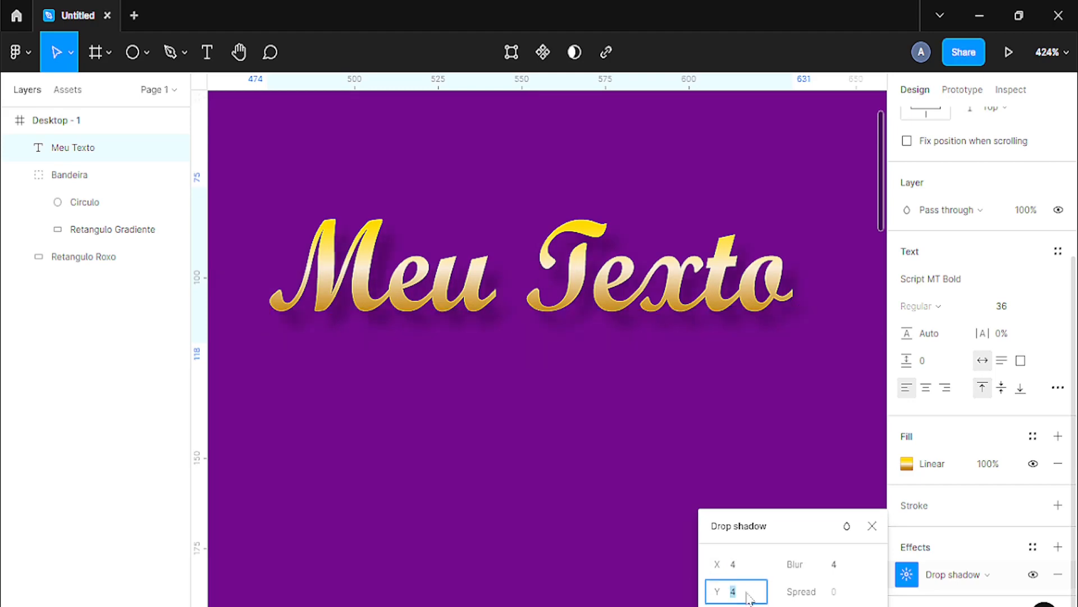
{"action": "type", "text": "-4"}
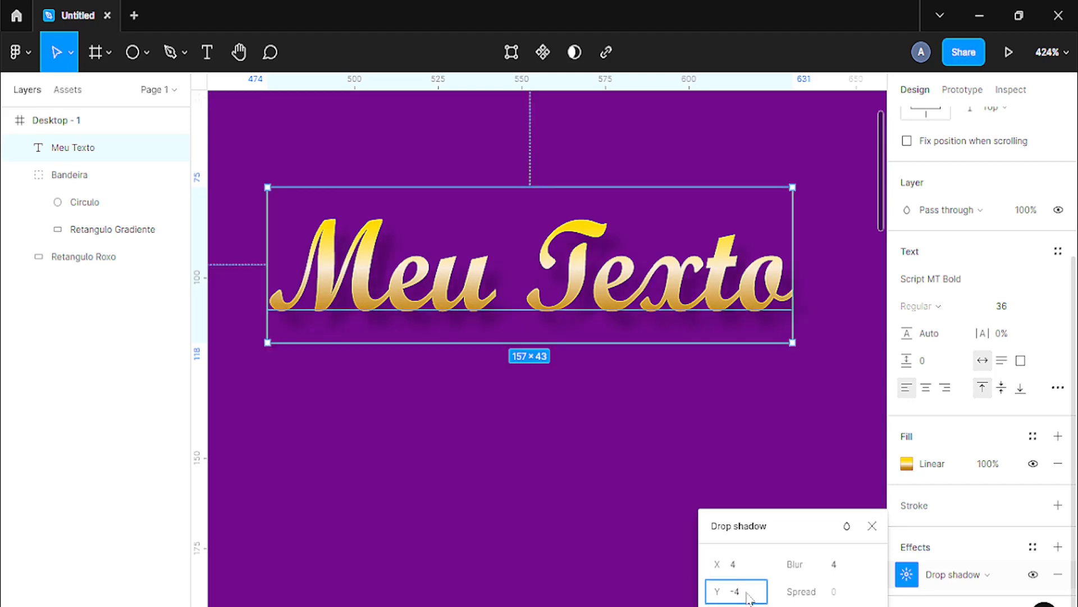
{"action": "key", "text": "Return"}
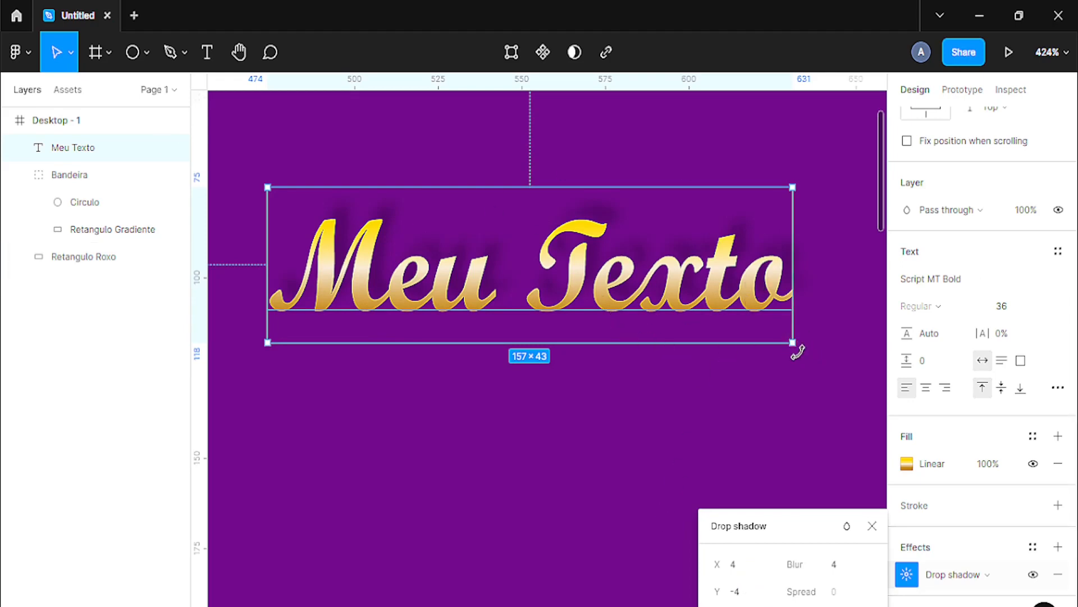
Step: Rotate the Meu Texto text to 5°
{"action": "mouse_move", "coordinate": [798, 352]}
{"action": "left_mouse_down"}
{"action": "mouse_move", "coordinate": [780, 376]}
{"action": "mouse_move", "coordinate": [807, 309]}
{"action": "mouse_move", "coordinate": [792, 353]}
{"action": "mouse_move", "coordinate": [799, 339]}
{"action": "left_mouse_up"}
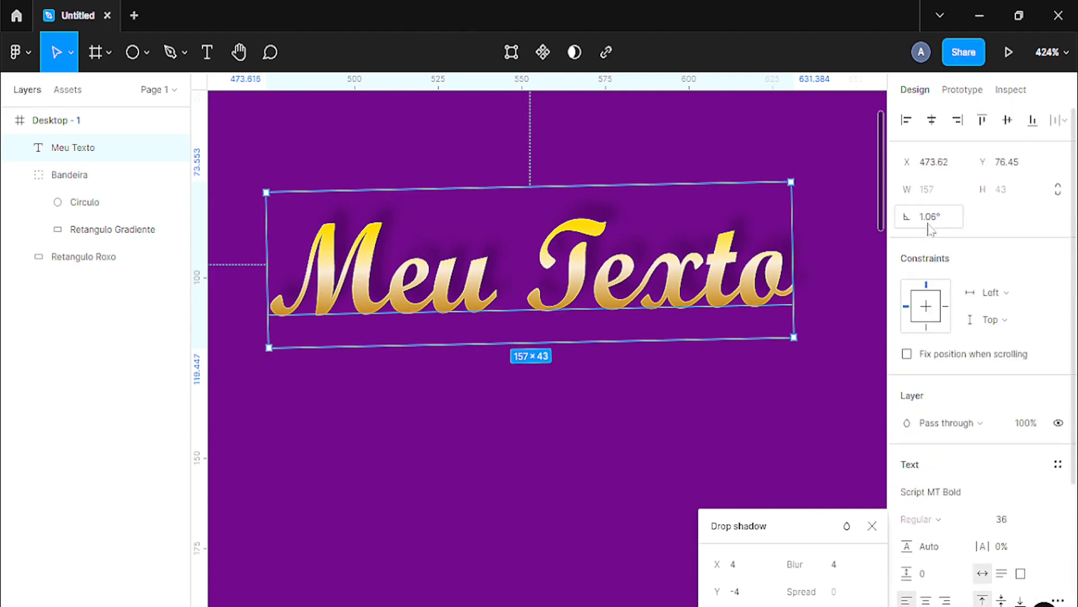
{"action": "left_click", "coordinate": [947, 231]}
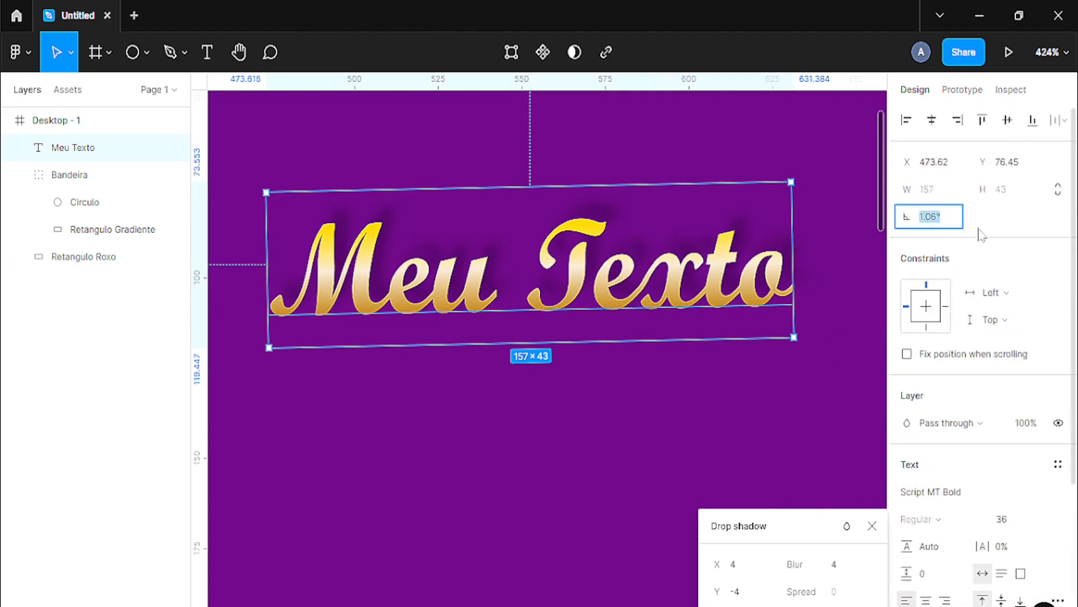
{"action": "type", "text": "5"}
{"action": "key", "text": "Return"}
Step: Move the Meu Texto text onto the purple circle at about X 576, Y 425 and select it together with the Bandeira group
{"action": "scroll", "coordinate": [562, 185], "scroll_direction": "down", "scroll_amount": 5}
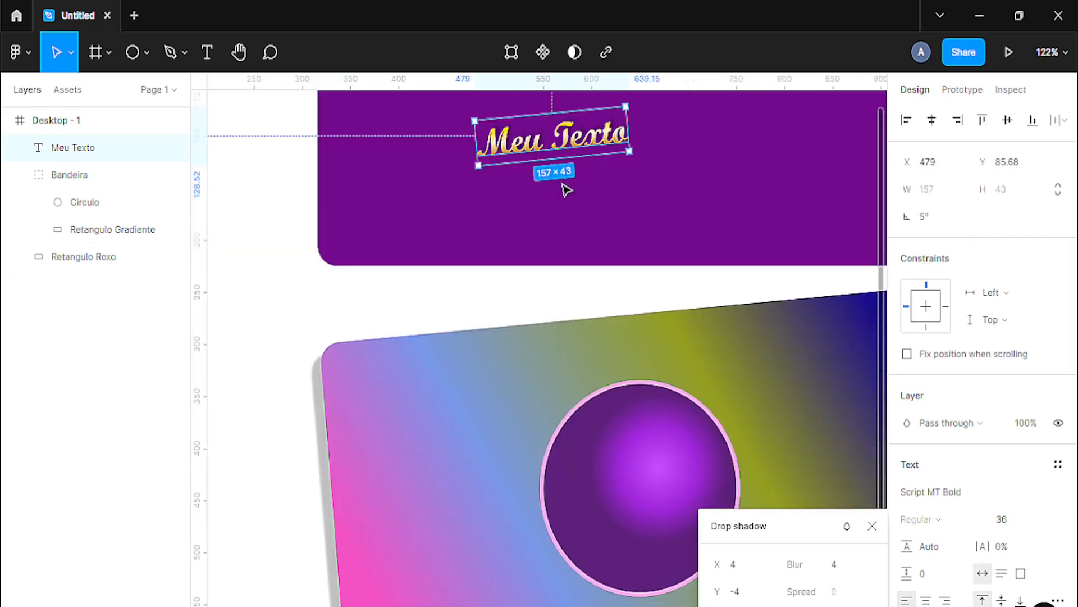
{"action": "left_click_drag", "start_coordinate": [566, 145], "coordinate": [663, 497]}
{"action": "scroll", "coordinate": [514, 468], "scroll_direction": "down", "scroll_amount": 3}
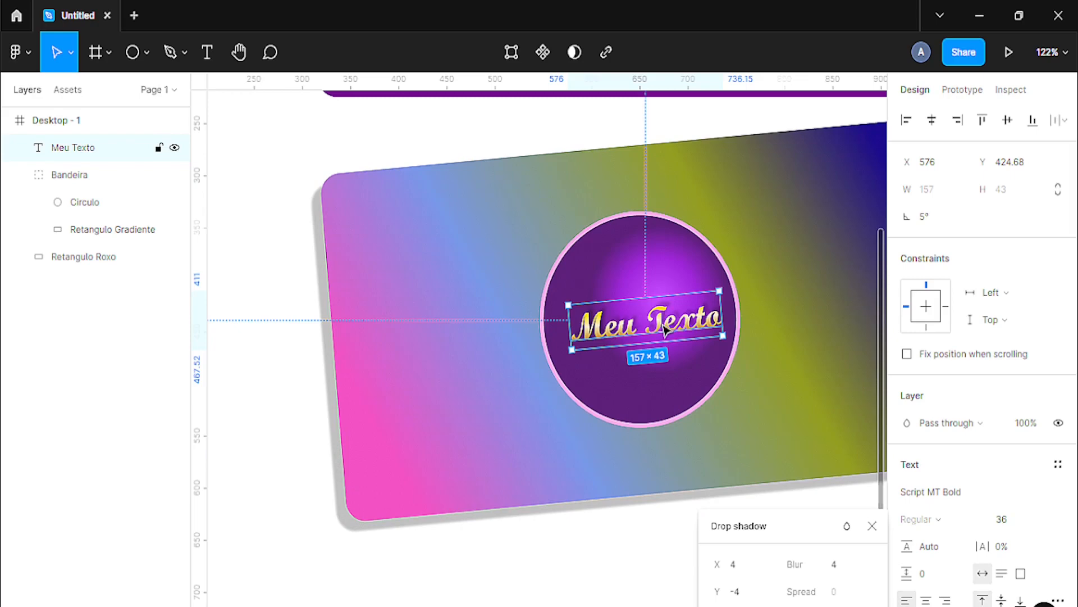
{"action": "left_click", "coordinate": [629, 354]}
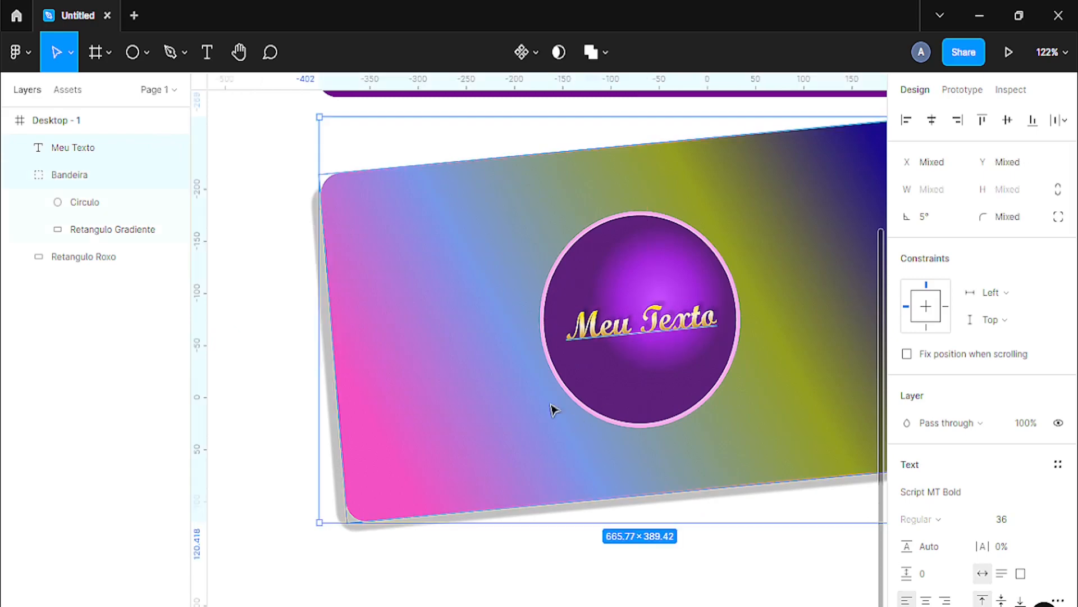
Step: Place the Meu Texto layer inside the Bandeira group, above Circulo, and move the whole group to X 244, Y 314.69
{"action": "left_click", "coordinate": [78, 150]}
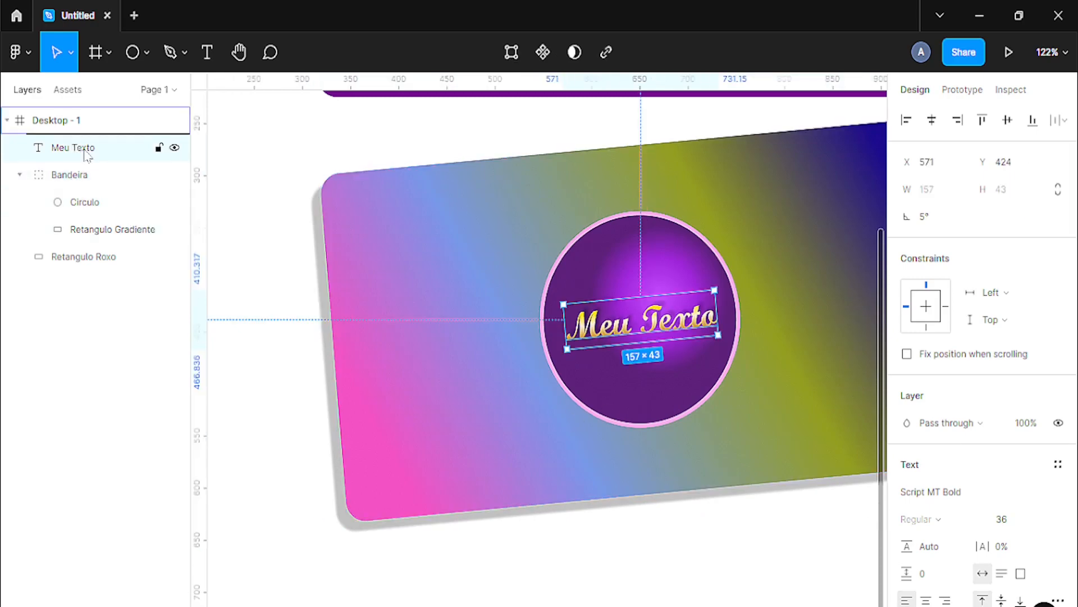
{"action": "left_click_drag", "start_coordinate": [84, 154], "coordinate": [92, 202]}
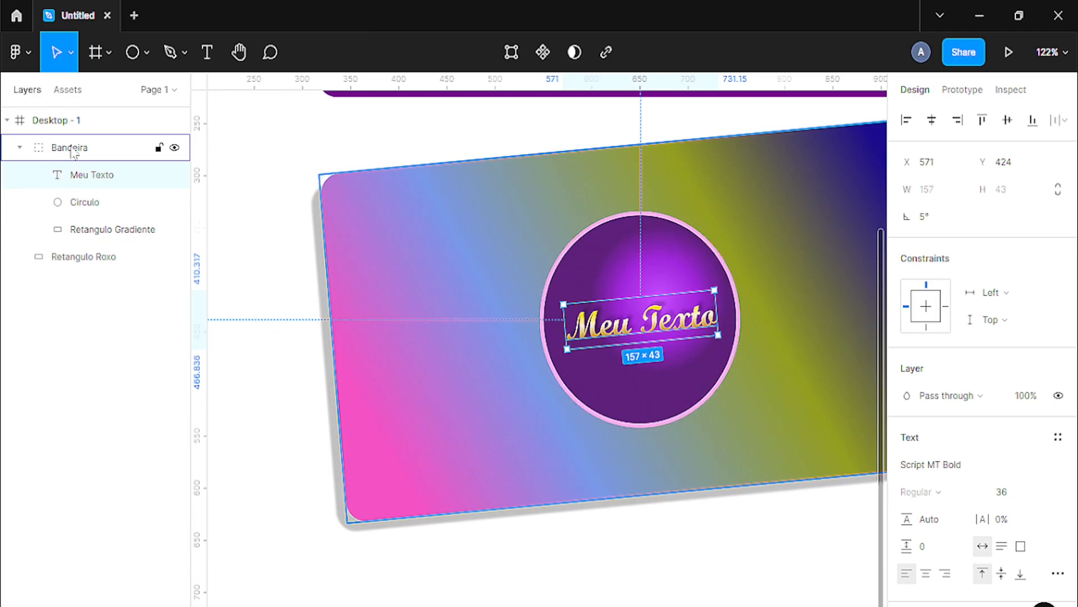
{"action": "left_click", "coordinate": [69, 148]}
{"action": "left_click_drag", "start_coordinate": [482, 275], "coordinate": [447, 341]}
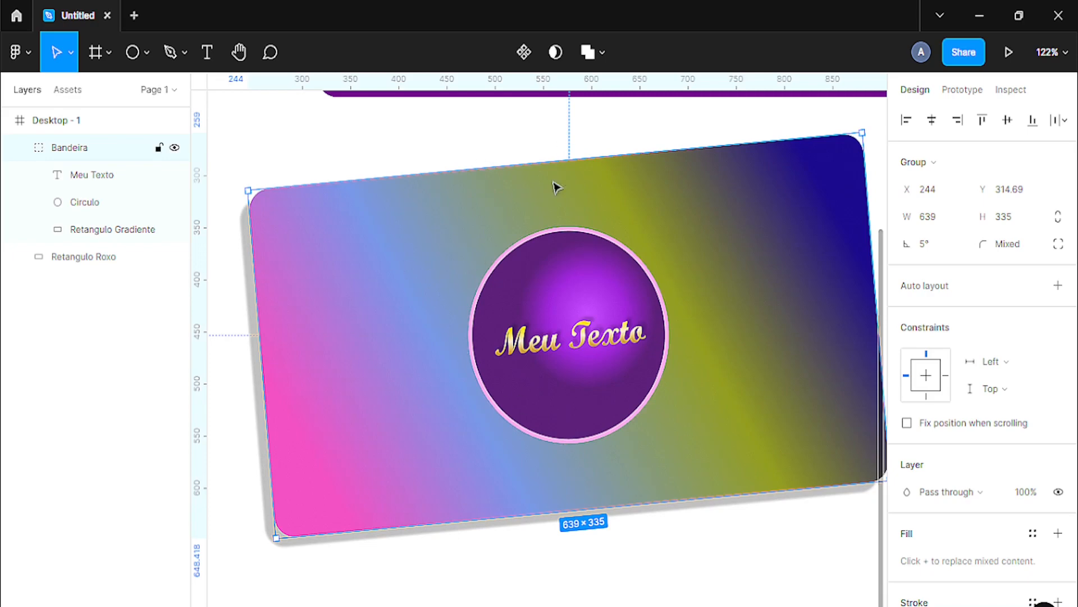
{"action": "scroll", "coordinate": [617, 294], "scroll_direction": "down", "scroll_amount": 5}
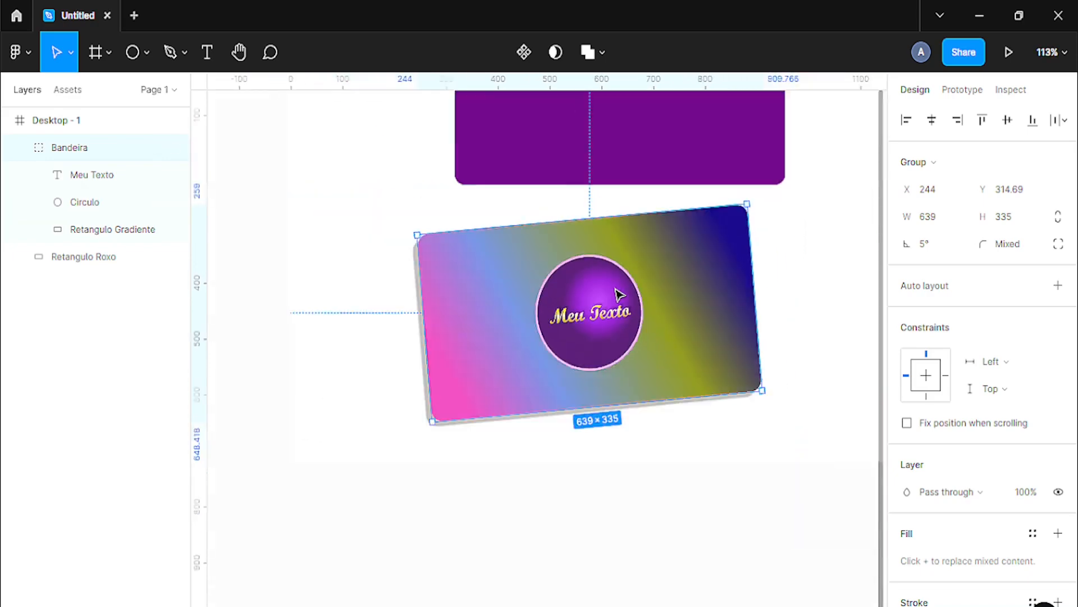
Step: Move the purple rectangle partly behind the Bandeira group to about X 292, Y 97 and rotate it to -14.69°
{"action": "scroll", "coordinate": [617, 293], "scroll_direction": "up", "scroll_amount": 2}
{"action": "left_click_drag", "start_coordinate": [596, 268], "coordinate": [555, 397]}
{"action": "left_click_drag", "start_coordinate": [400, 252], "coordinate": [508, 317]}
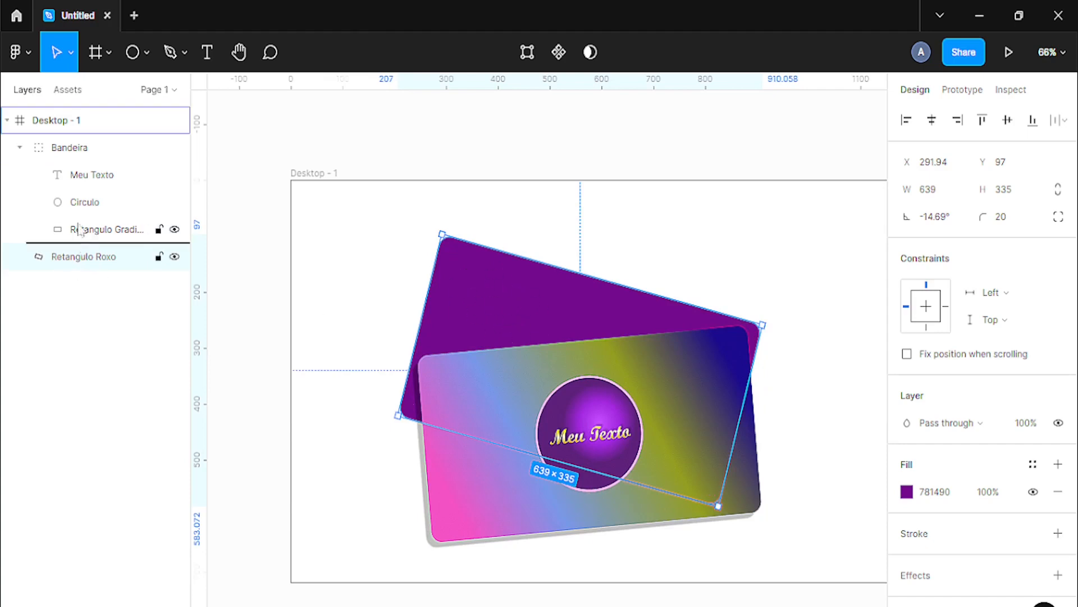
Step: Reorder the Retangulo Roxo layer above the Bandeira group inside Desktop - 1 and move the rectangle to X 309.94, Y 59
{"action": "left_click_drag", "start_coordinate": [104, 146], "coordinate": [111, 299]}
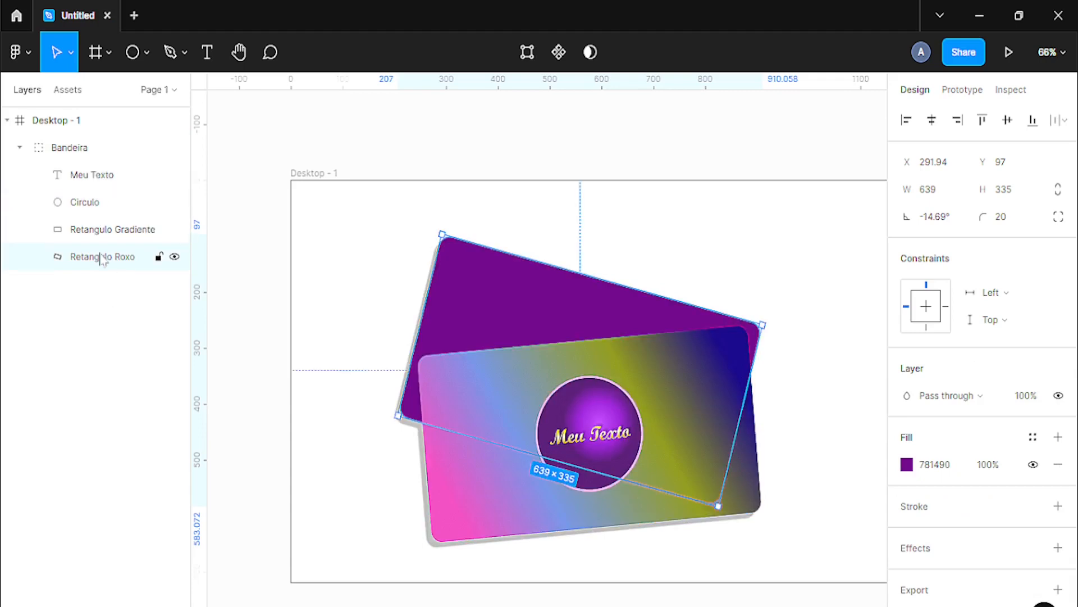
{"action": "left_click_drag", "start_coordinate": [101, 256], "coordinate": [24, 358]}
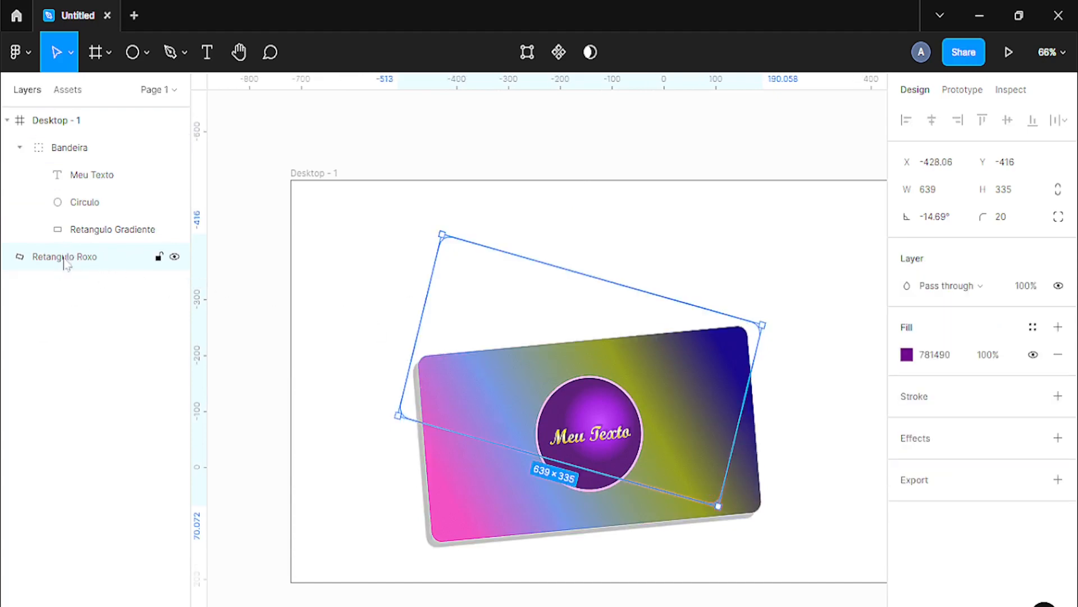
{"action": "left_click_drag", "start_coordinate": [66, 261], "coordinate": [65, 140]}
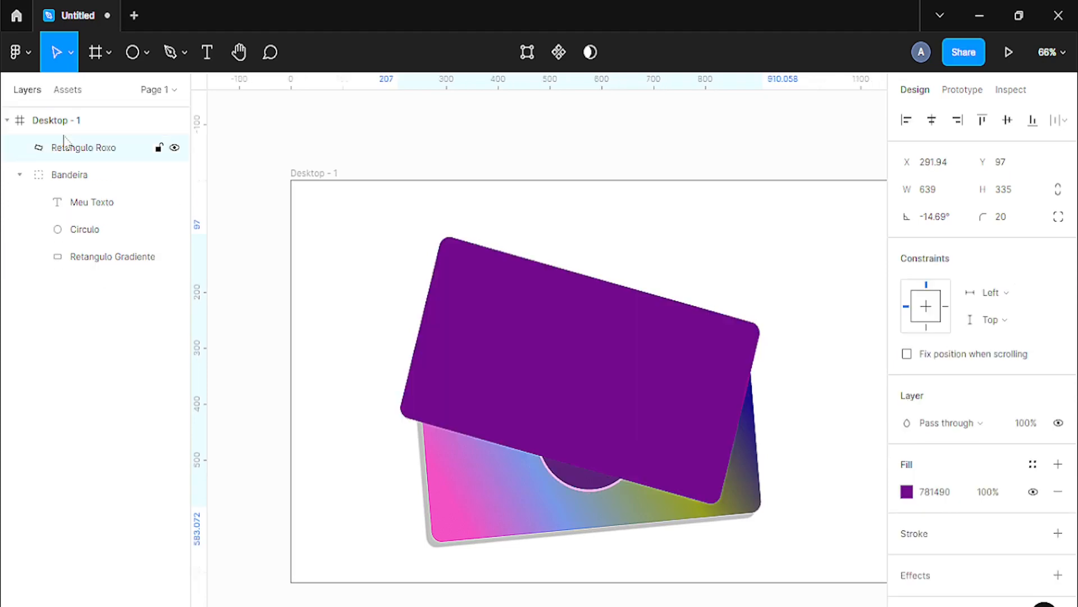
{"action": "left_click_drag", "start_coordinate": [575, 399], "coordinate": [589, 369]}
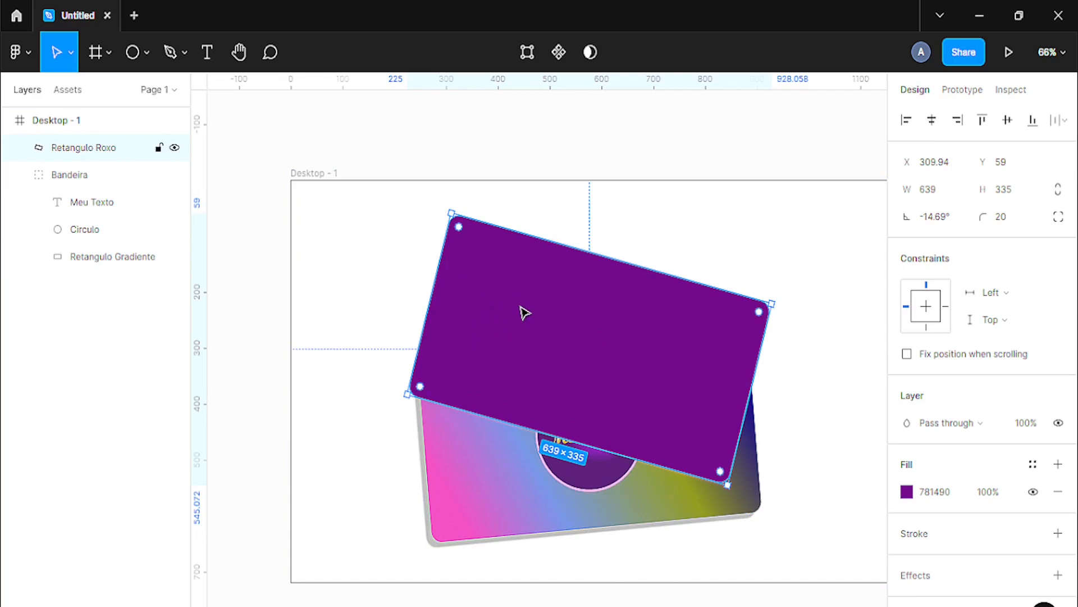
Step: Hide the Retangulo Roxo layer and show it again
{"action": "right_click", "coordinate": [503, 300]}
{"action": "left_click", "coordinate": [175, 148]}
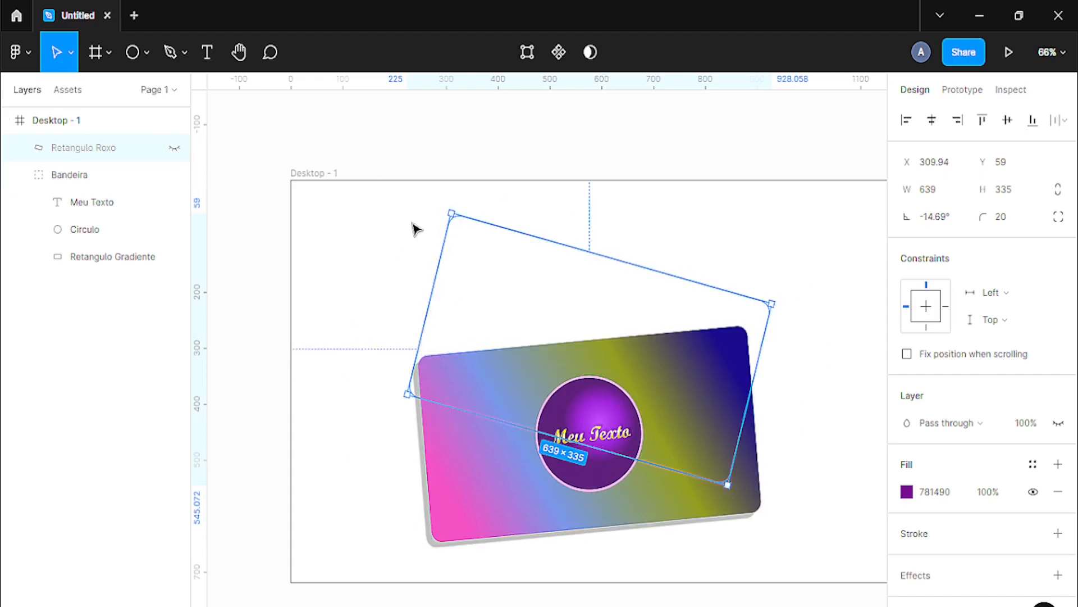
{"action": "left_click", "coordinate": [175, 149]}
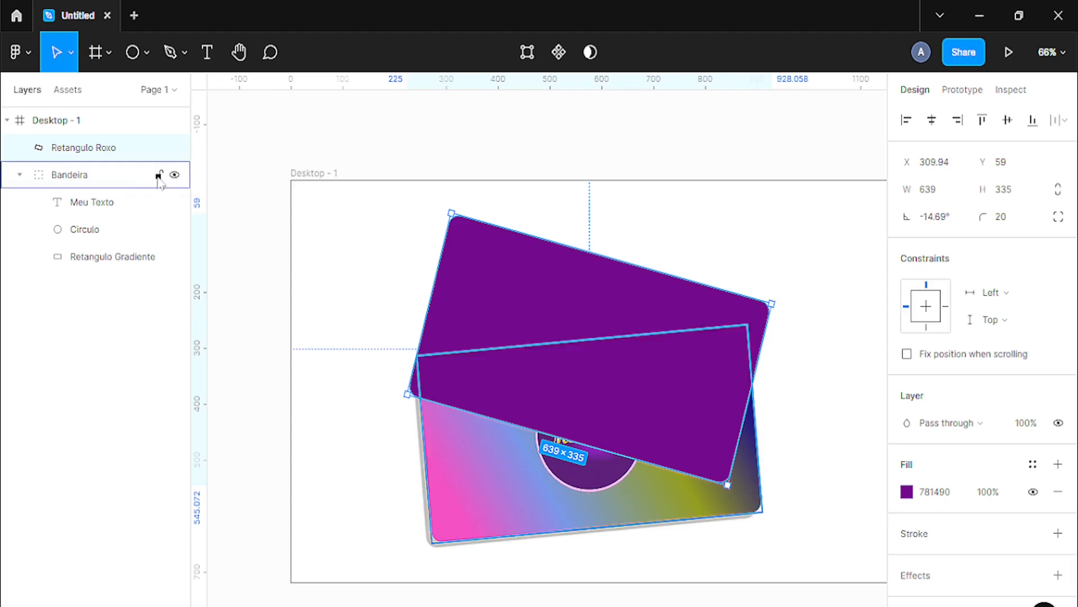
Step: Lock the Bandeira group and reposition the purple rectangle over it at X 319.94, Y 125
{"action": "left_click", "coordinate": [159, 176]}
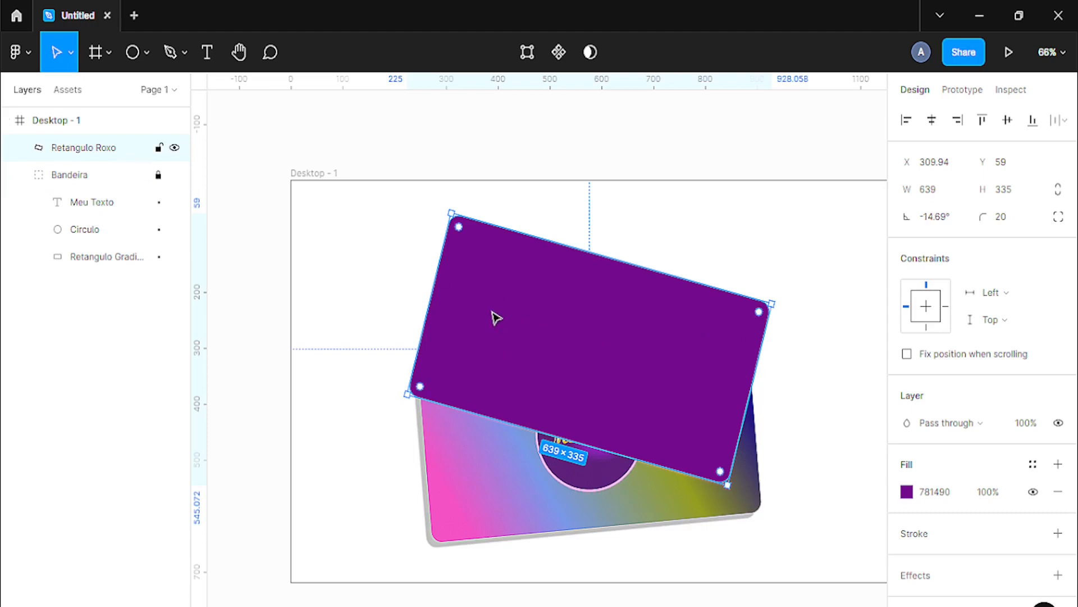
{"action": "left_click_drag", "start_coordinate": [494, 315], "coordinate": [459, 303]}
{"action": "left_click", "coordinate": [488, 479]}
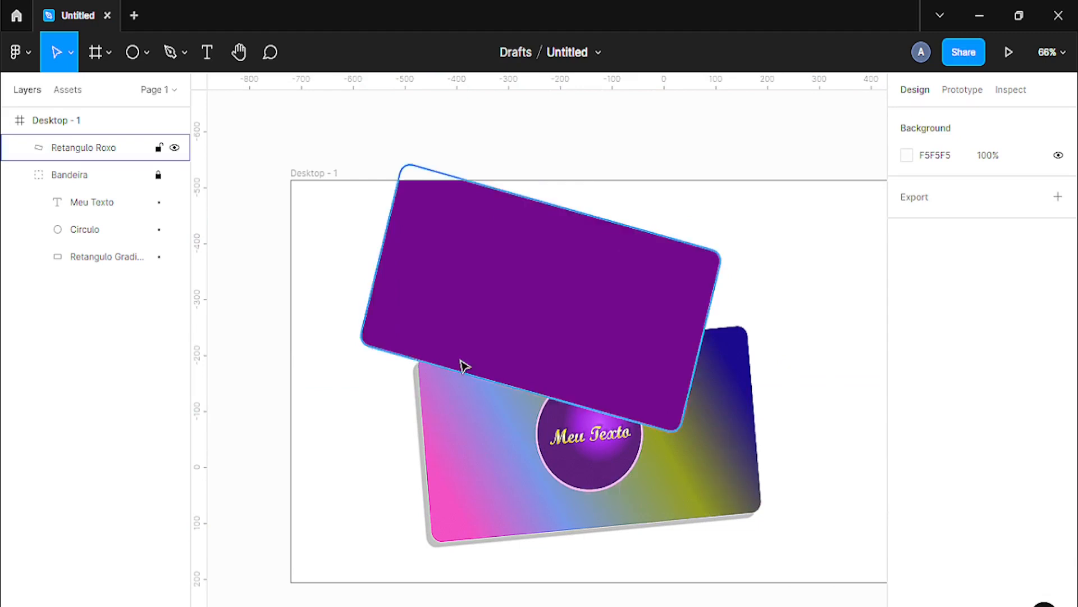
{"action": "left_click_drag", "start_coordinate": [482, 365], "coordinate": [517, 354]}
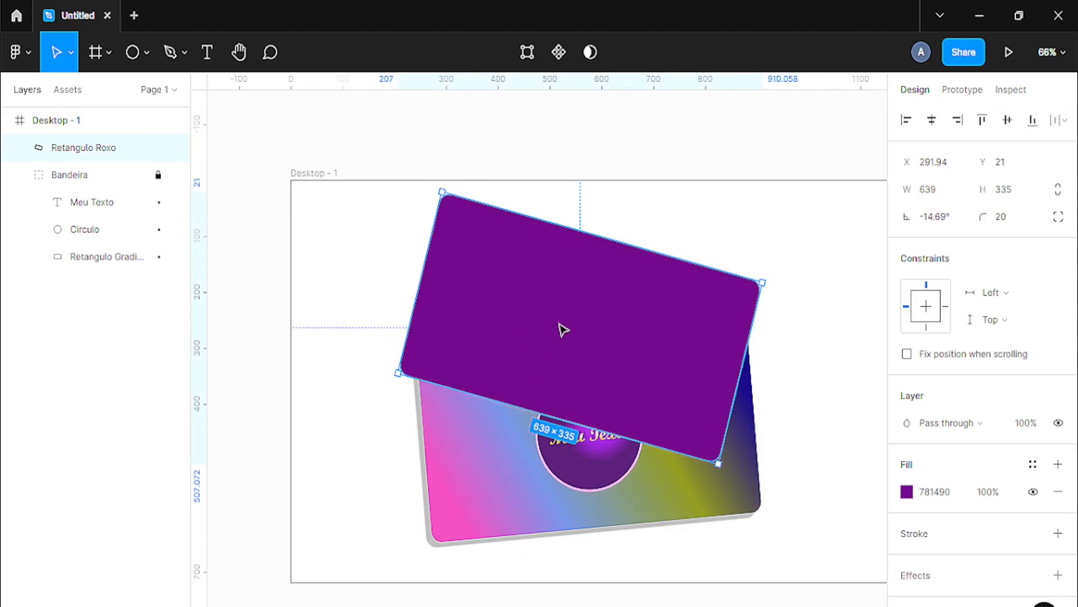
{"action": "left_click_drag", "start_coordinate": [560, 328], "coordinate": [636, 350]}
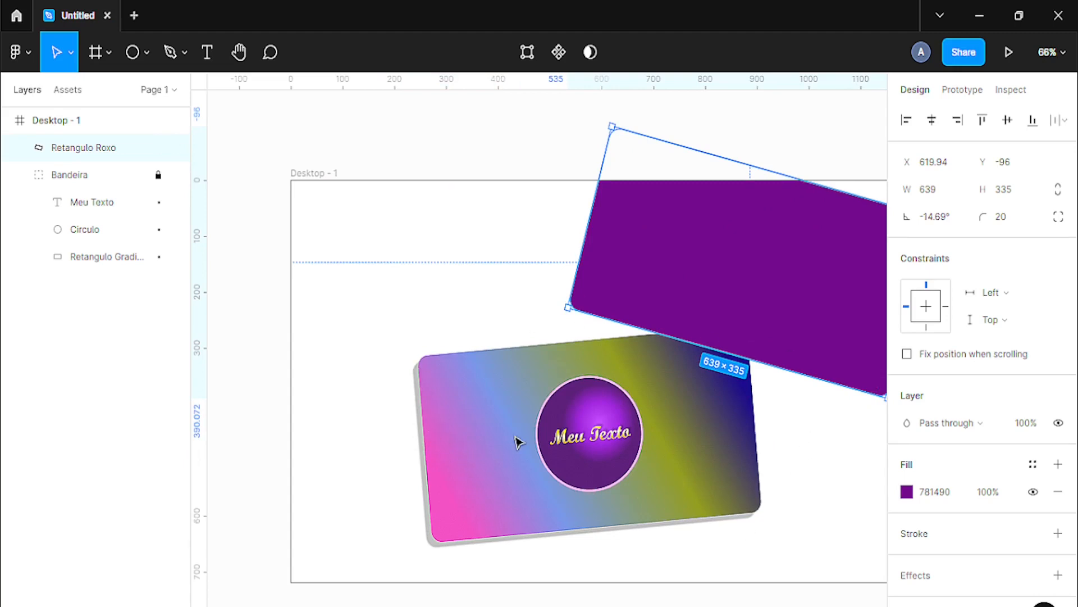
{"action": "left_click_drag", "start_coordinate": [678, 303], "coordinate": [438, 398]}
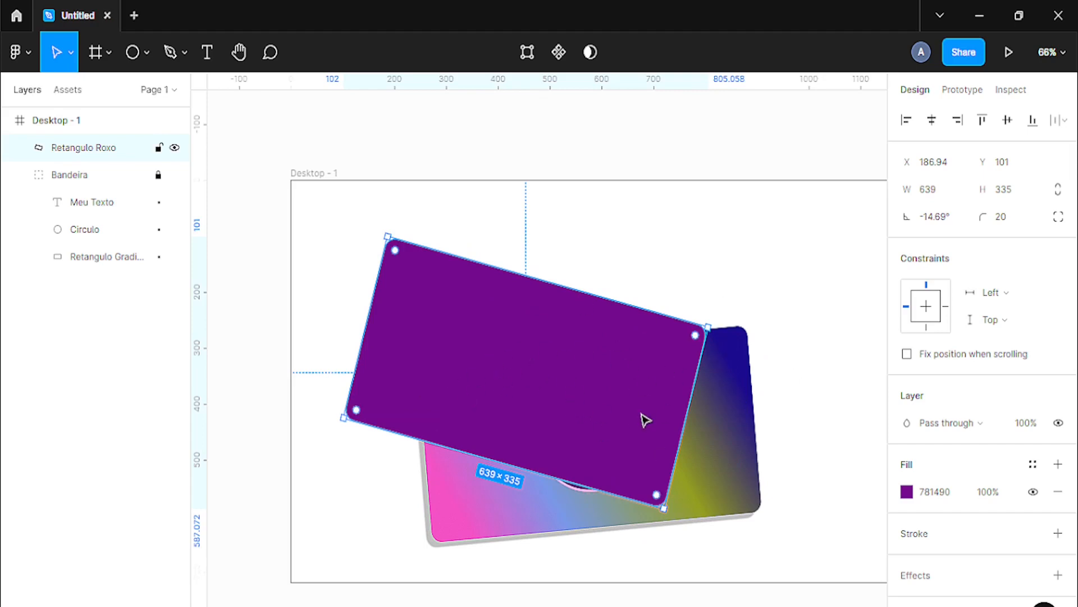
{"action": "key", "text": "ctrl+z"}
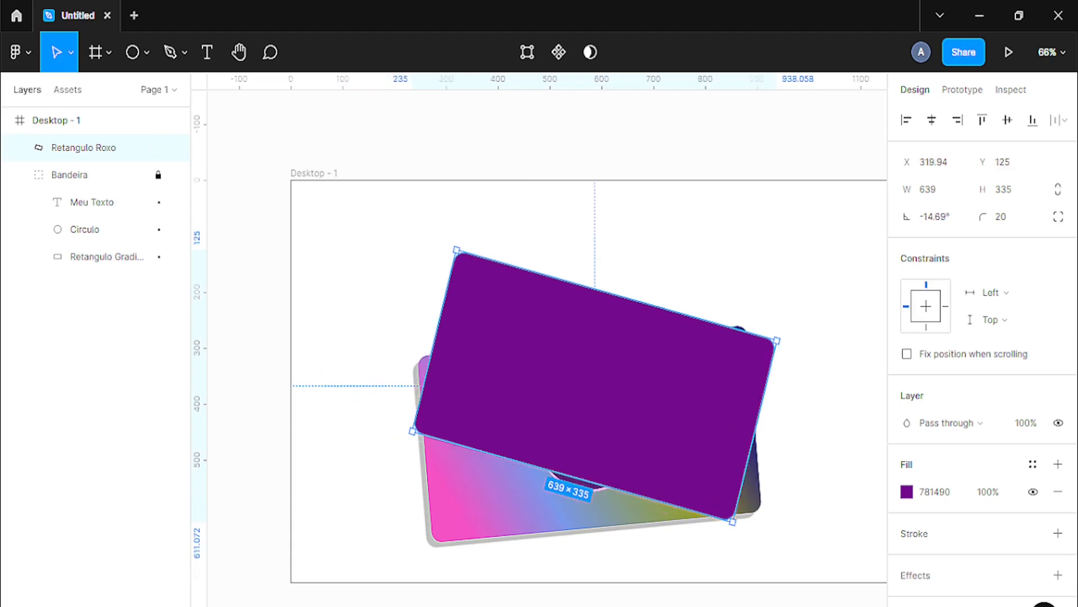